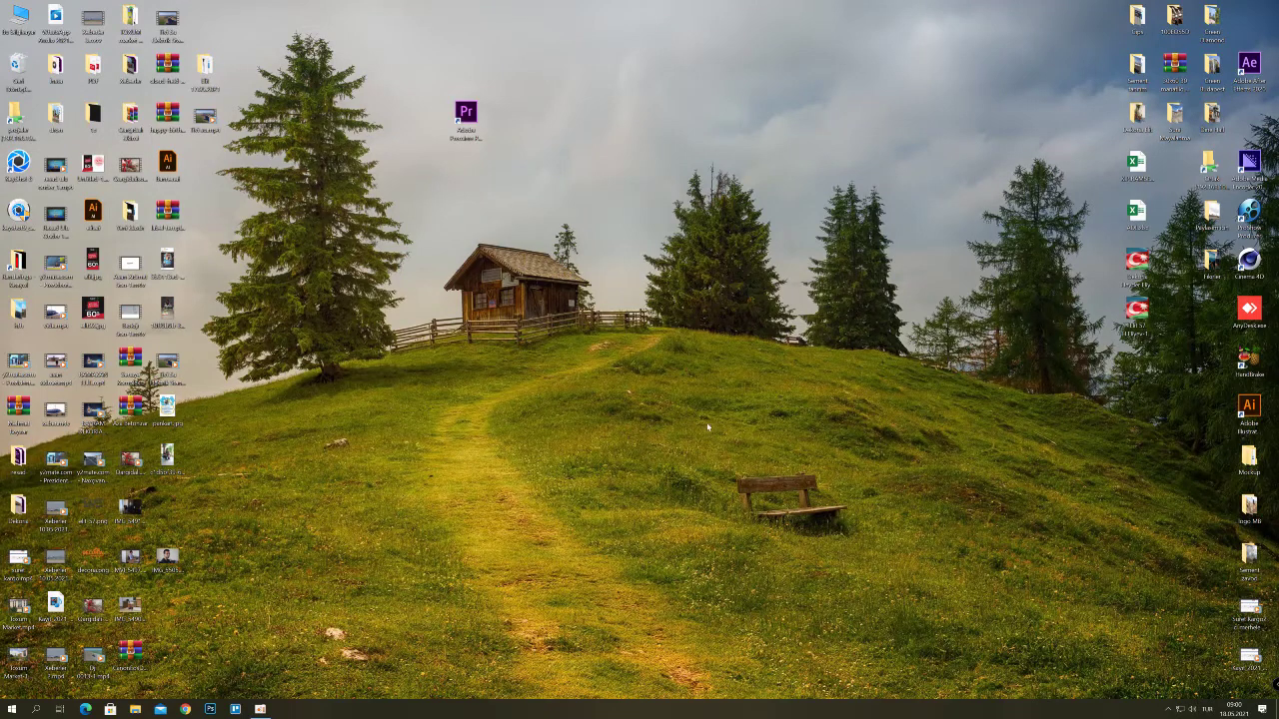
# - Refresh the Windows desktop twice from its right-click menu
pyautogui.rightClick(577, 143)
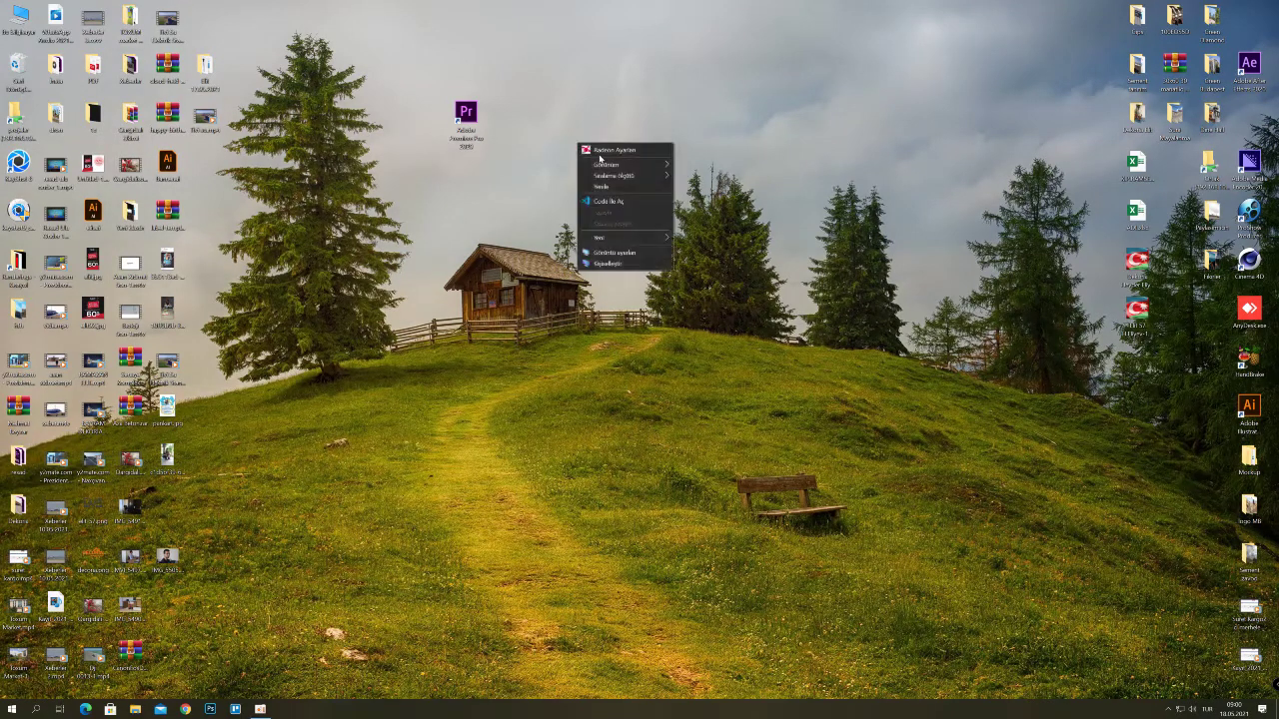
pyautogui.click(605, 186)
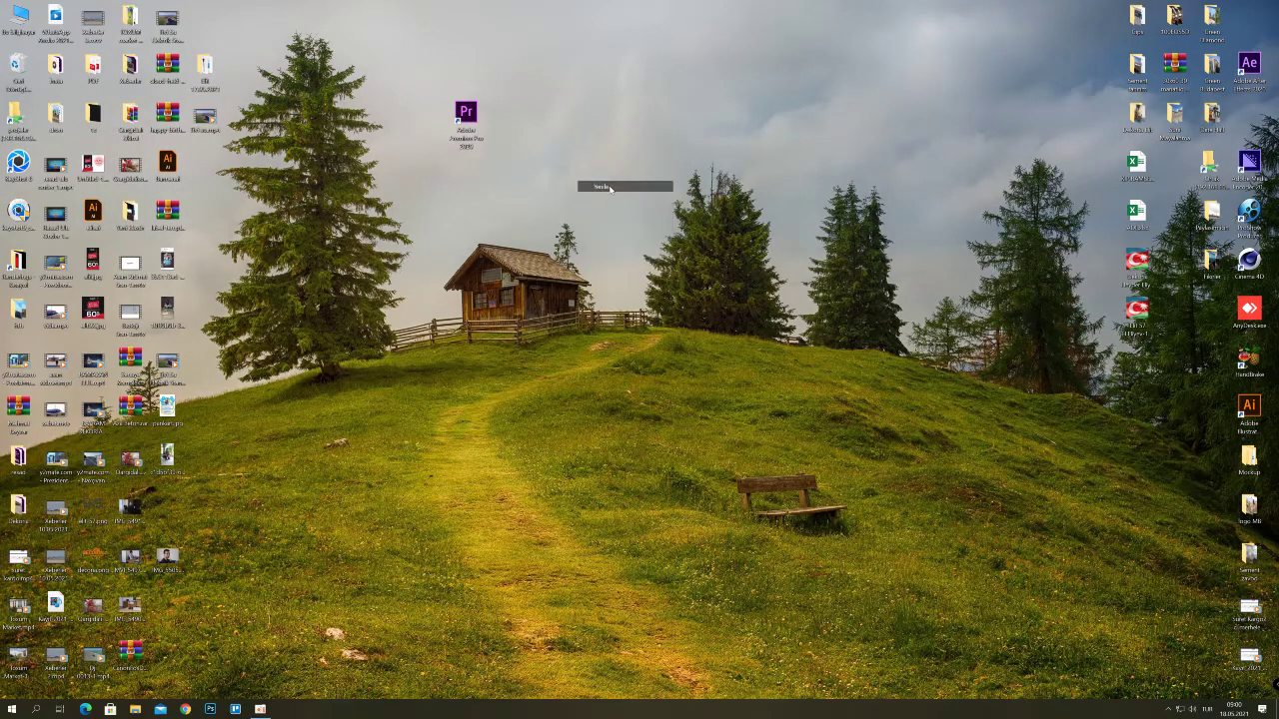
pyautogui.rightClick(584, 145)
pyautogui.click(609, 187)
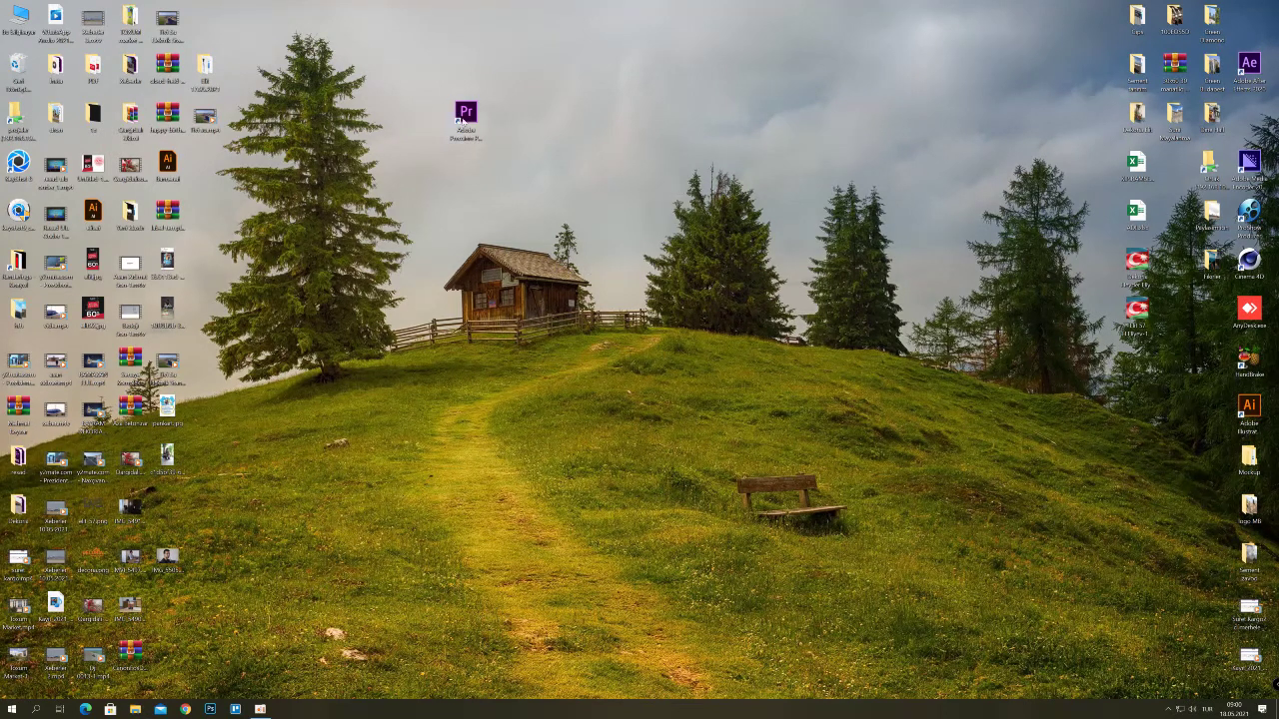
# - Move the Adobe Premiere Pro shortcut near the top centre, above the cabin
pyautogui.moveTo(462, 119)
pyautogui.mouseDown()
pyautogui.moveTo(587, 168)
pyautogui.moveTo(540, 242)
pyautogui.mouseUp()
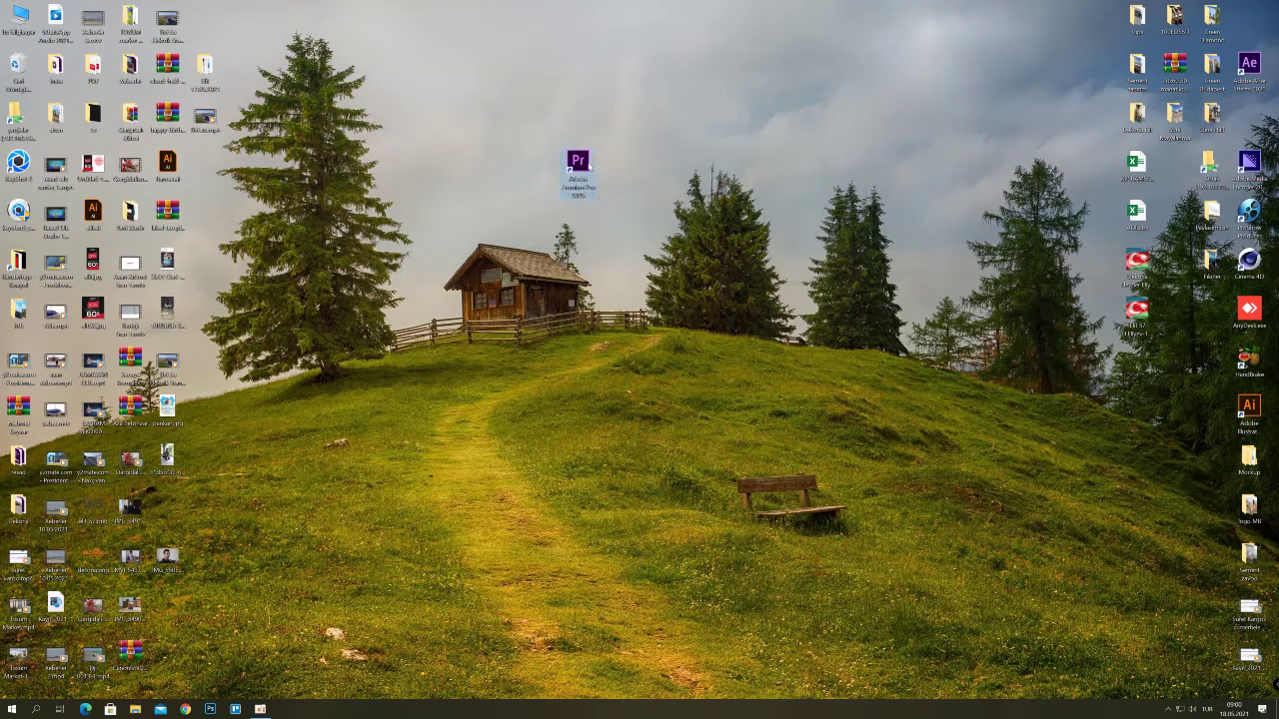
pyautogui.moveTo(585, 167); pyautogui.dragTo(585, 141)
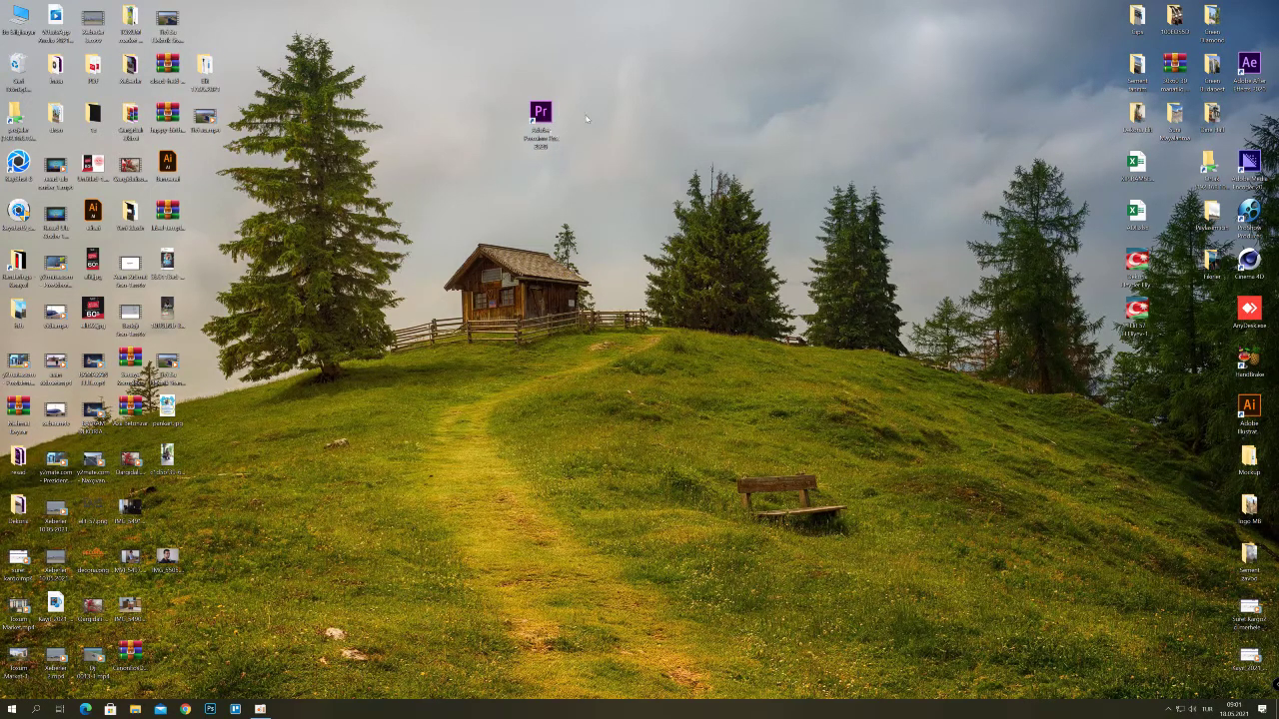
pyautogui.moveTo(504, 92); pyautogui.dragTo(597, 183)
pyautogui.moveTo(499, 90); pyautogui.dragTo(579, 182)
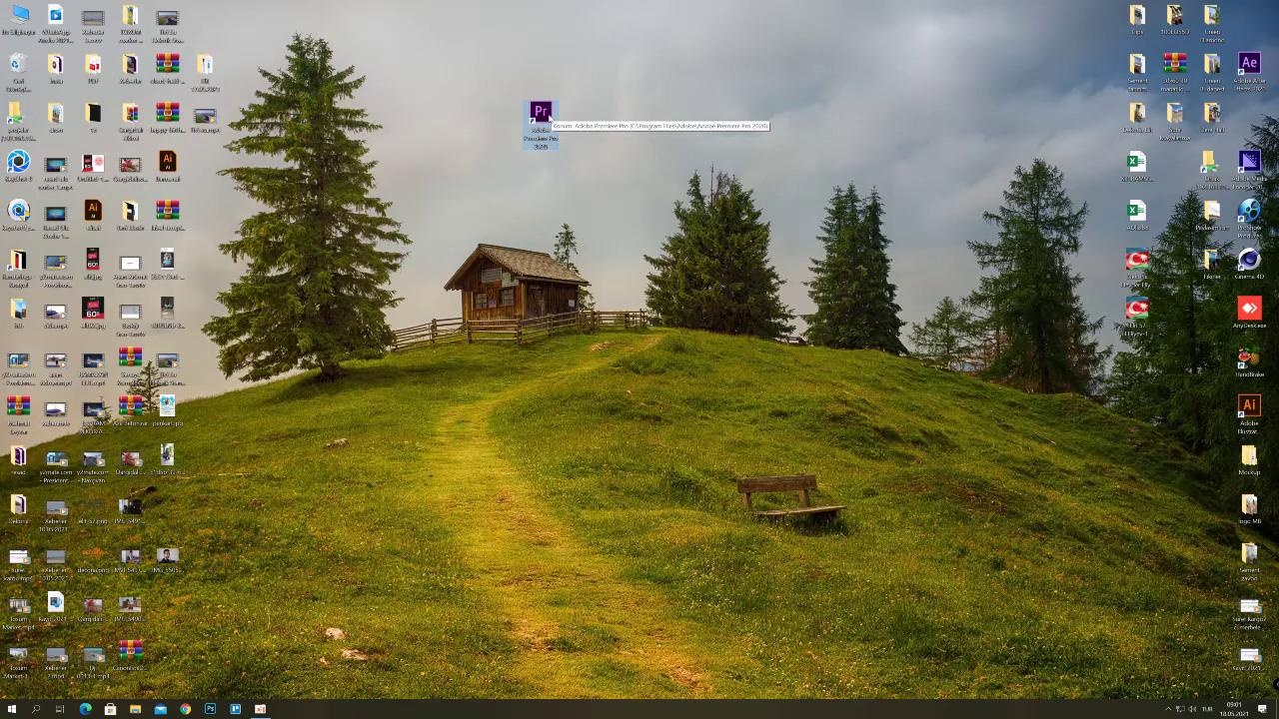
pyautogui.moveTo(548, 117)
pyautogui.mouseDown()
pyautogui.moveTo(591, 150)
pyautogui.moveTo(605, 220)
pyautogui.mouseUp()
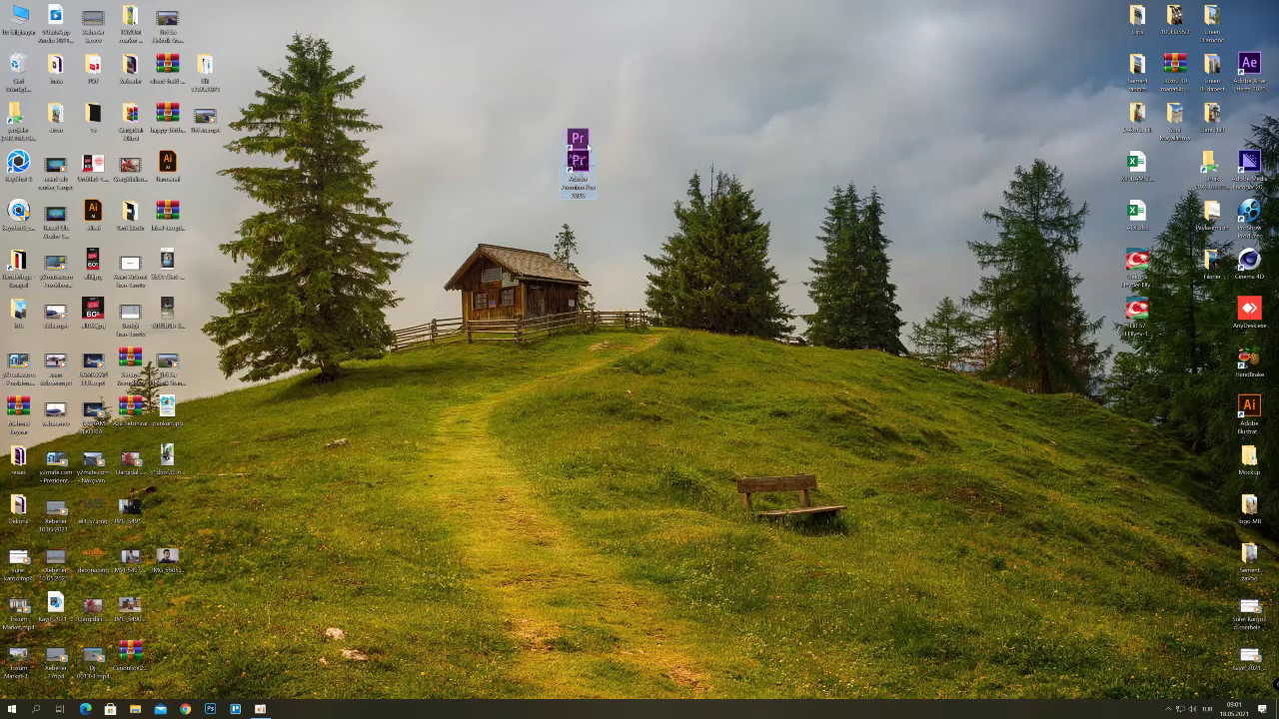
pyautogui.moveTo(588, 170)
pyautogui.mouseDown()
pyautogui.moveTo(551, 169)
pyautogui.moveTo(597, 181)
pyautogui.mouseUp()
pyautogui.click(595, 224)
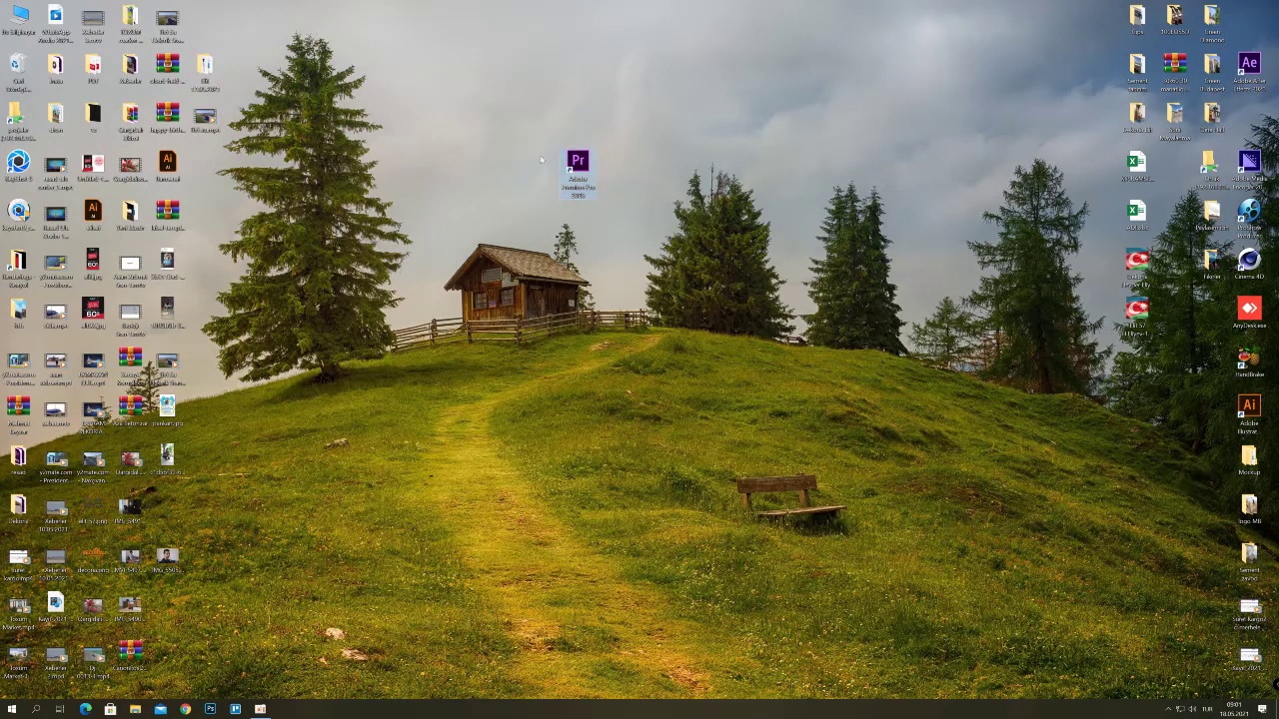
# - Create a new desktop folder named YENİ PREMIERE
pyautogui.rightClick(644, 160)
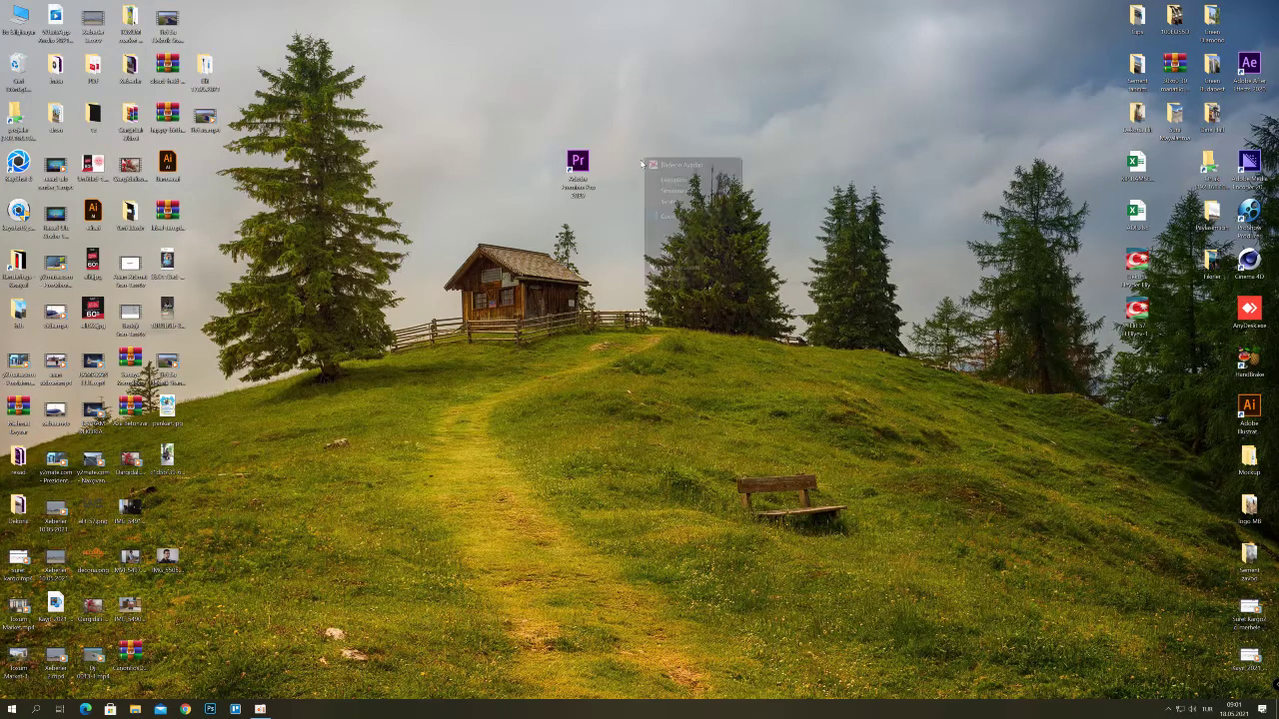
pyautogui.moveTo(727, 258)
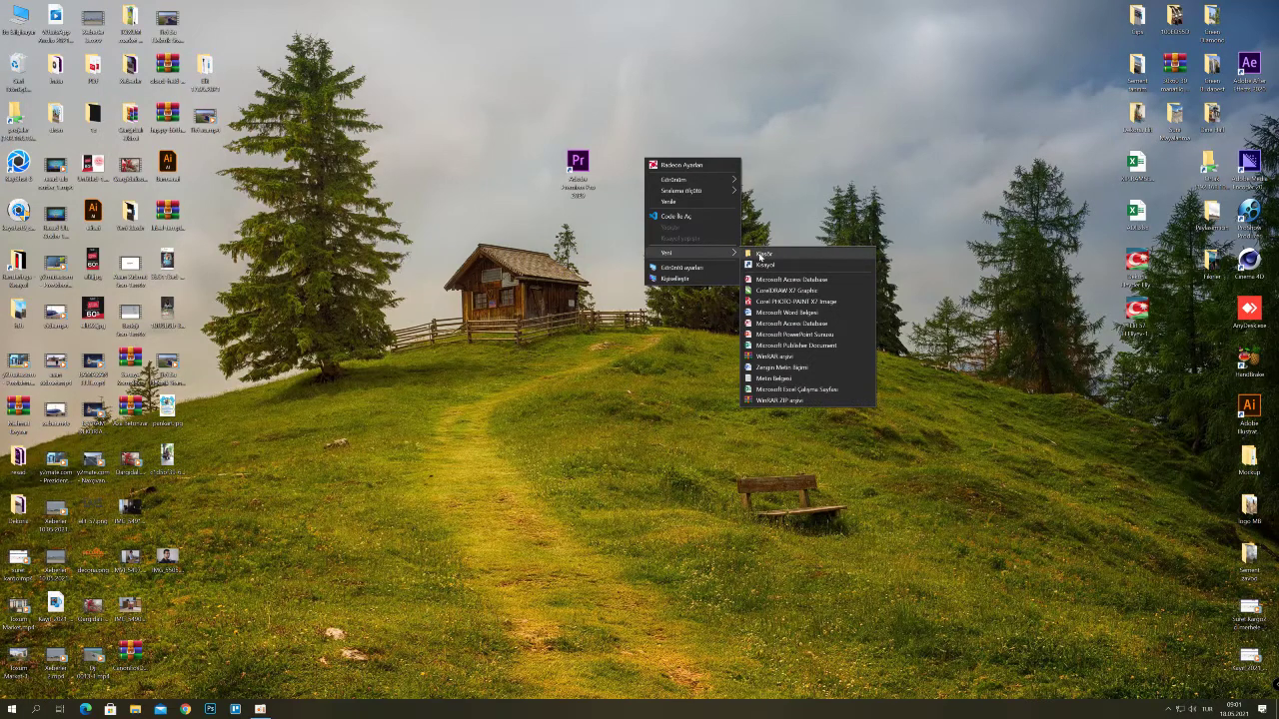
pyautogui.click(759, 257)
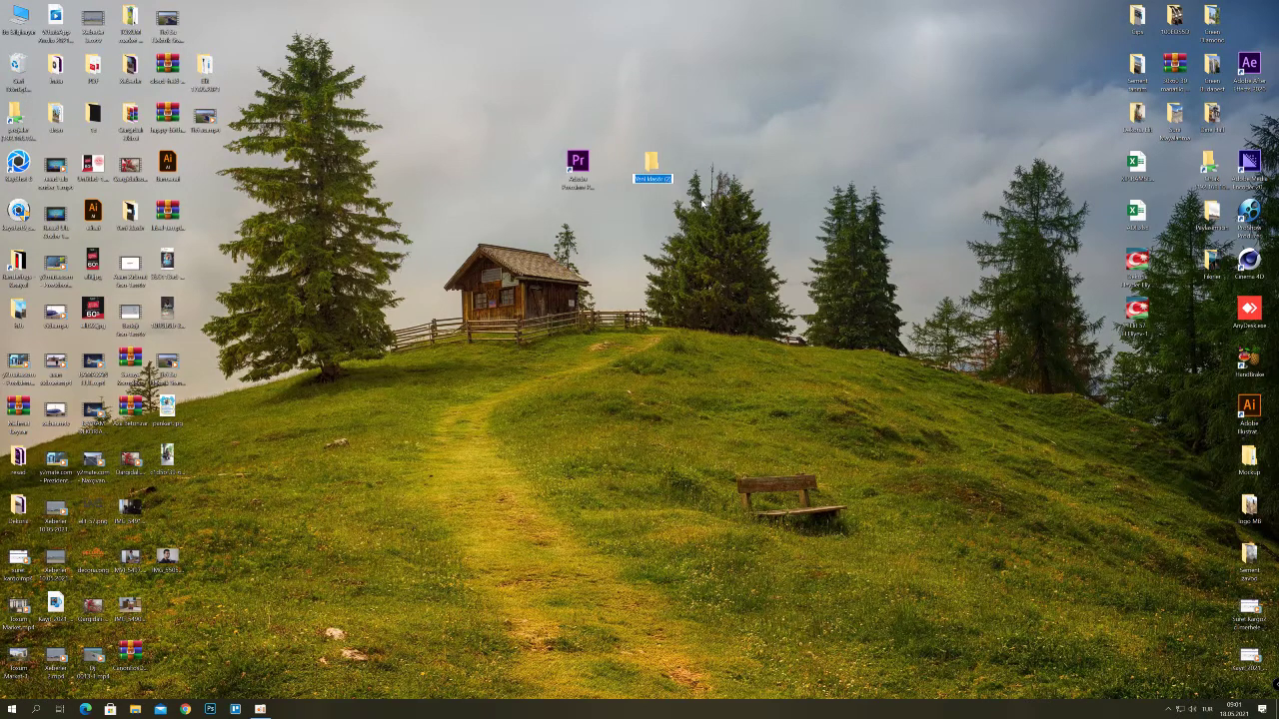
pyautogui.write('YEN')
pyautogui.write('İ PREMI')
pyautogui.write('ERE')
pyautogui.press('Return')
# - Place the YENİ PREMIERE folder just right of the Premiere Pro shortcut
pyautogui.moveTo(583, 167); pyautogui.dragTo(508, 168)
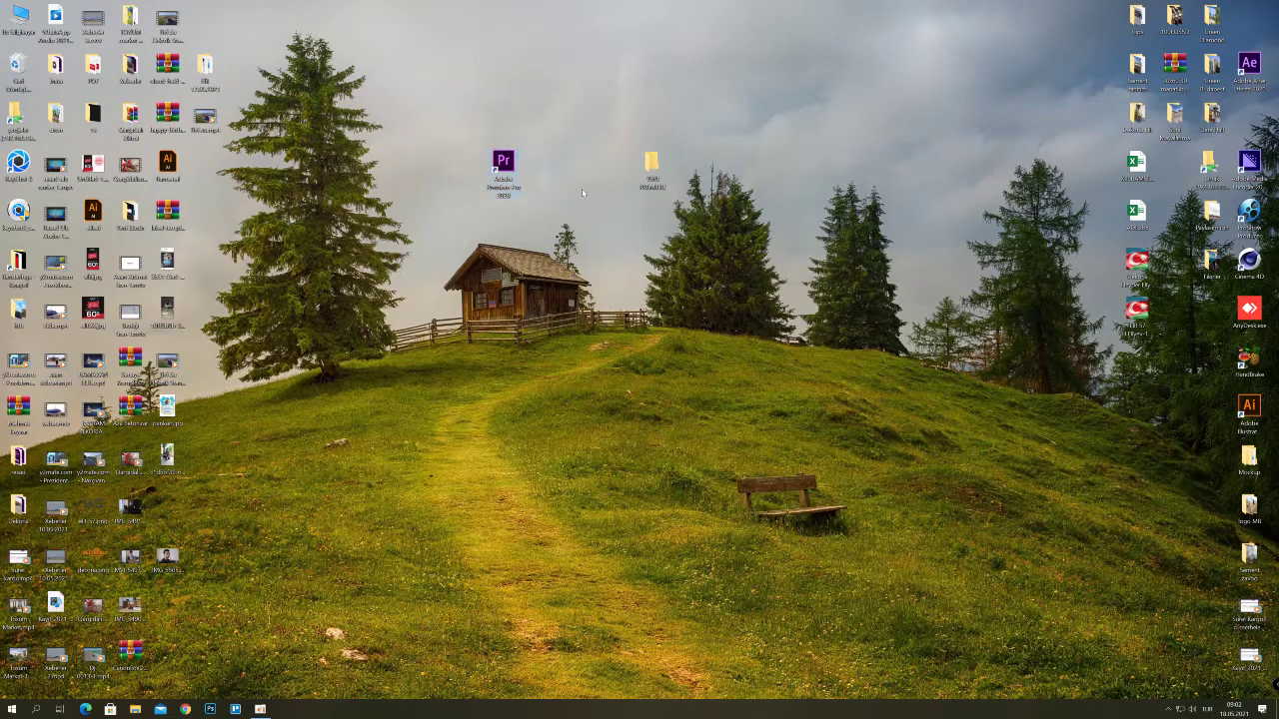
pyautogui.moveTo(654, 178); pyautogui.dragTo(579, 178)
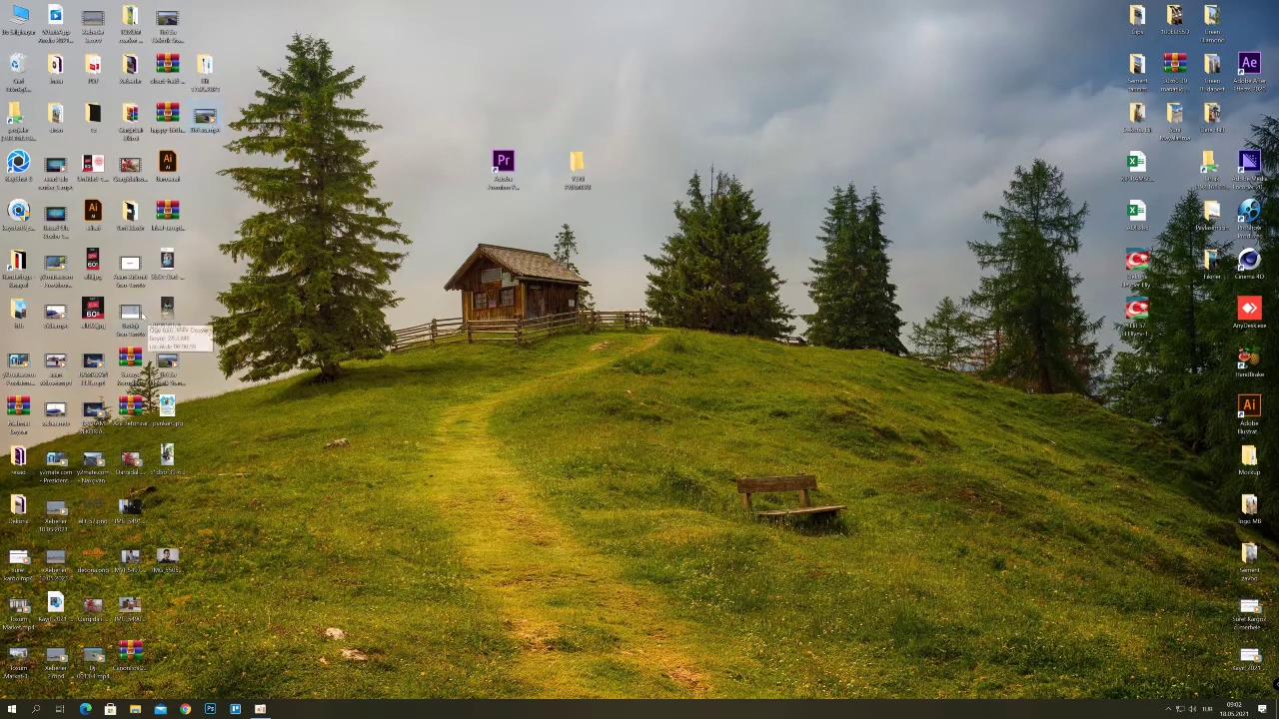
pyautogui.click(210, 122)
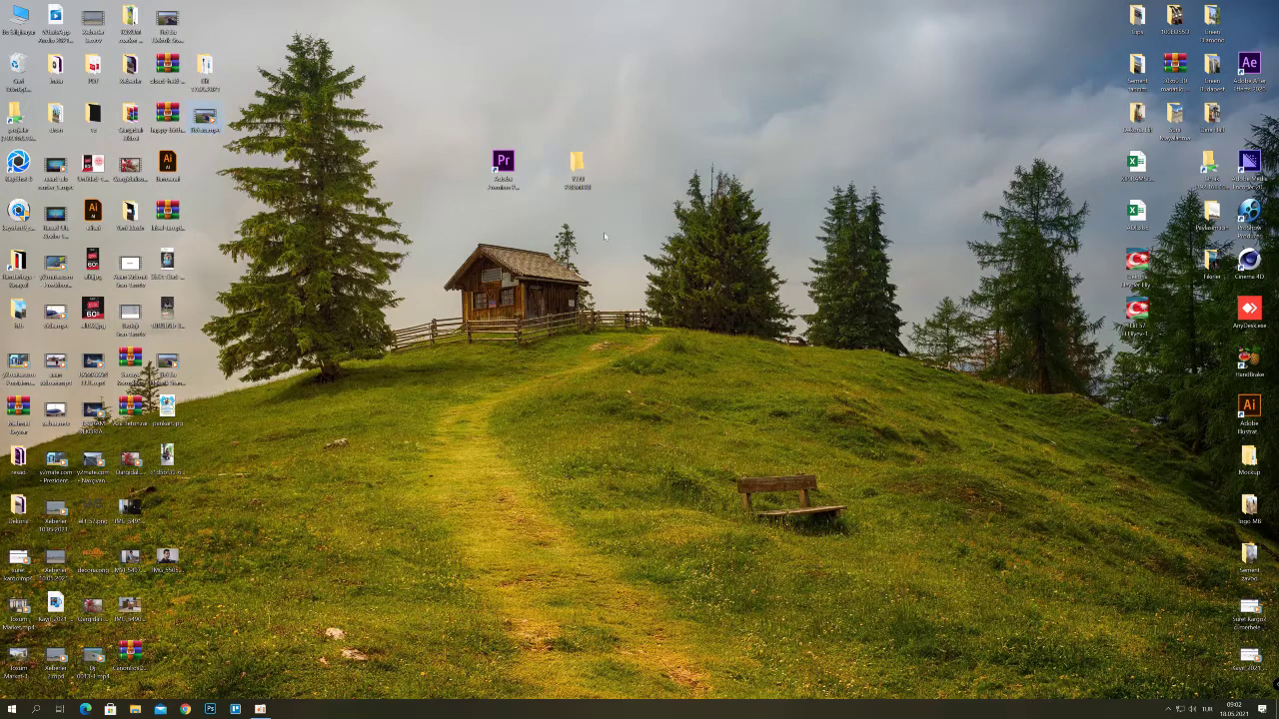
pyautogui.click(506, 167)
pyautogui.click(577, 168)
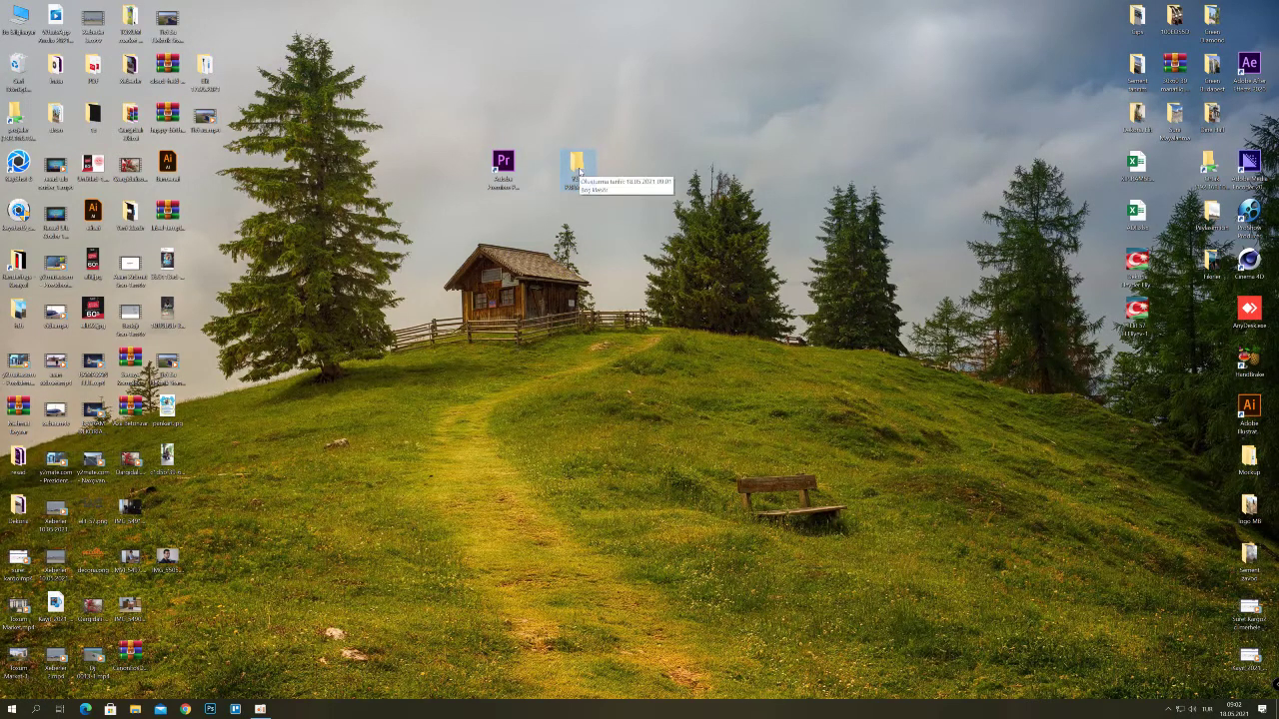
pyautogui.moveTo(579, 171); pyautogui.dragTo(617, 172)
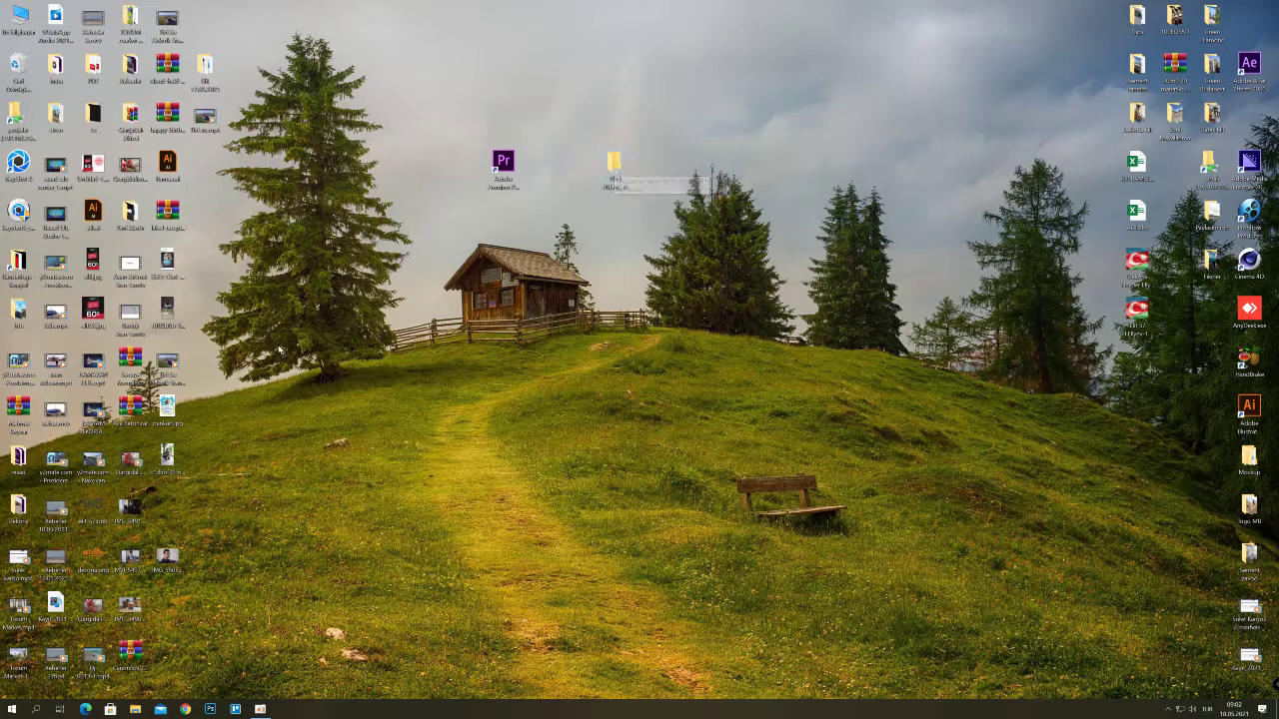
pyautogui.click(178, 358)
pyautogui.click(195, 318)
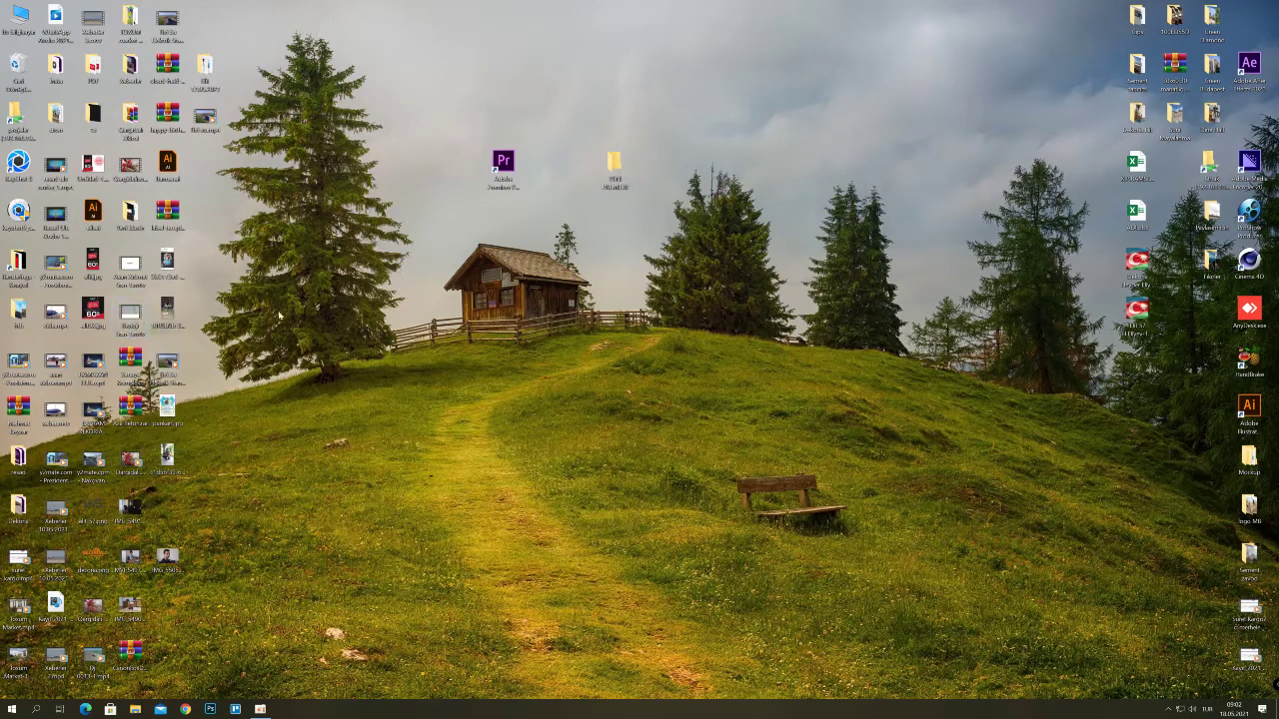
pyautogui.click(152, 181)
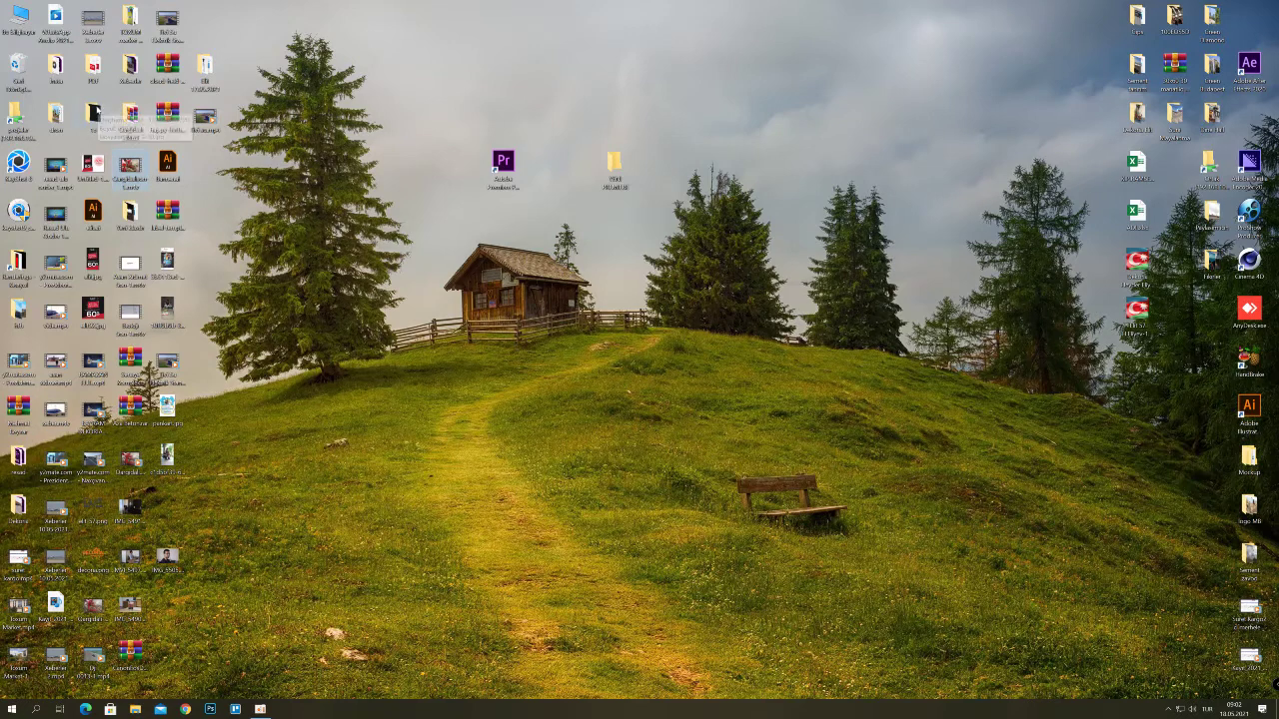
# - Copy DJI_0026.MOV from the dron folder's Video subfolder
pyautogui.click(60, 118)
pyautogui.doubleClick(60, 118)
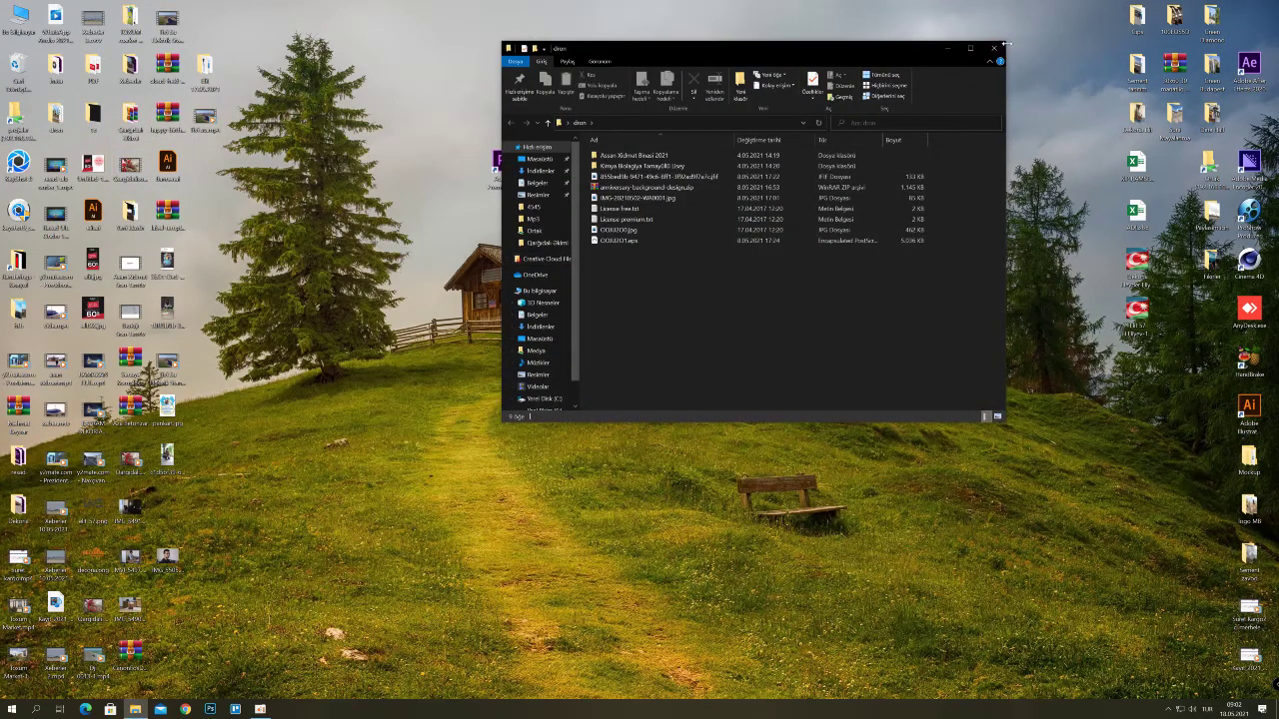
pyautogui.click(668, 176)
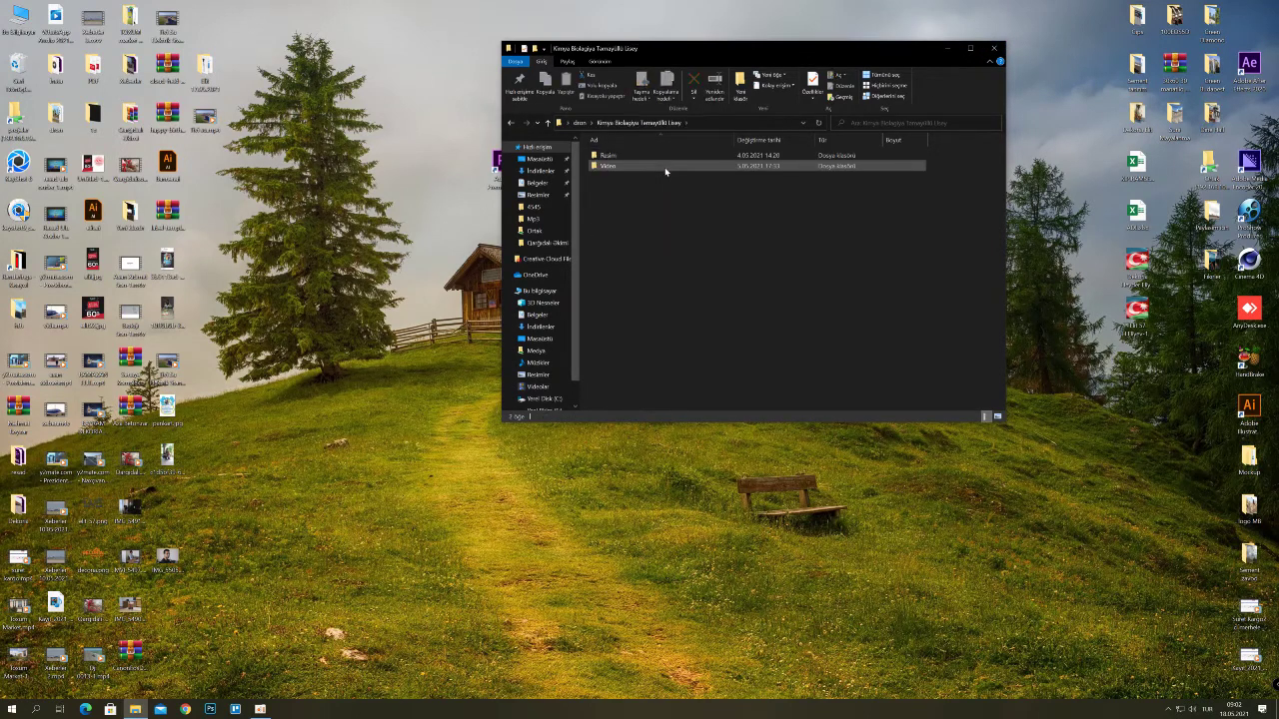
pyautogui.doubleClick(665, 172)
pyautogui.click(684, 194)
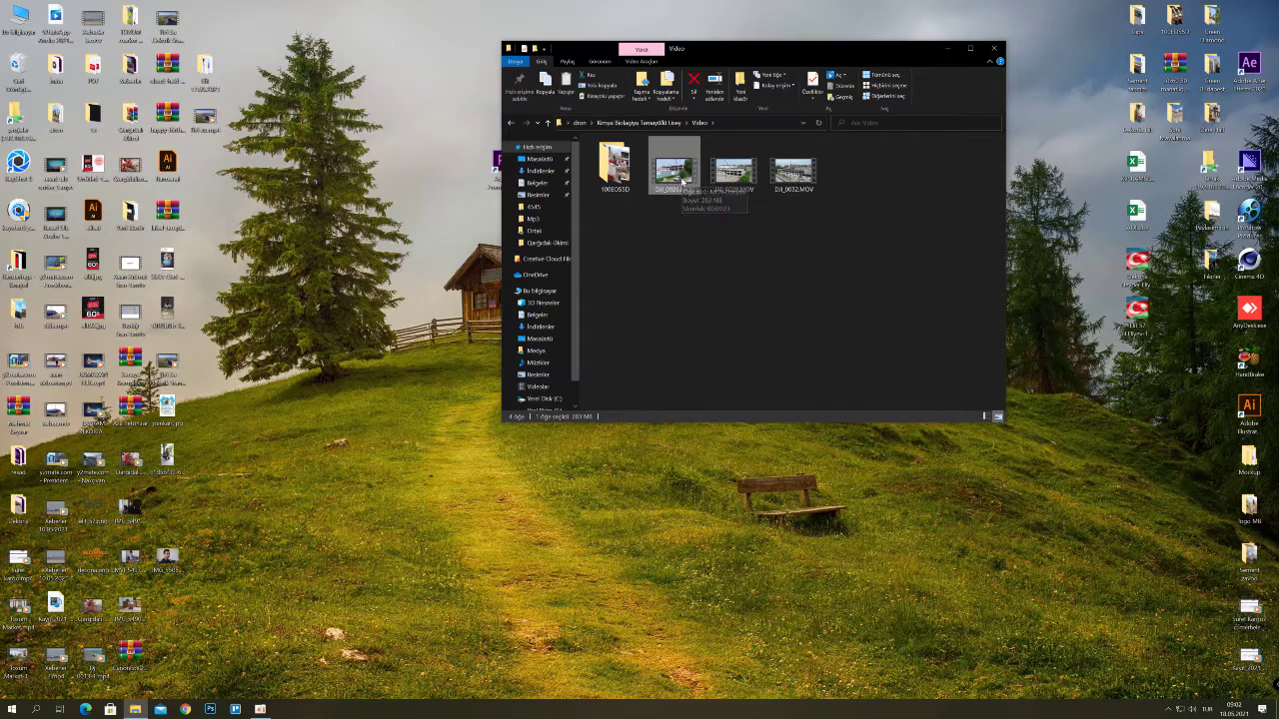
pyautogui.rightClick(684, 183)
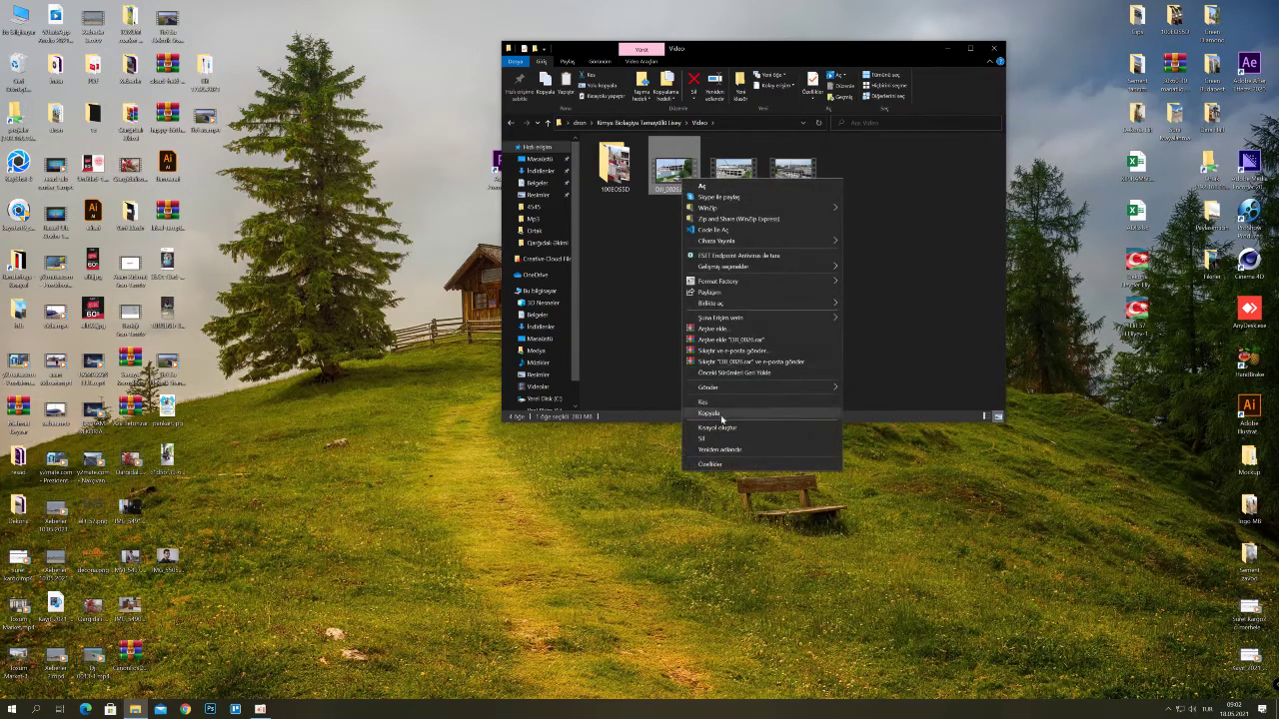
pyautogui.click(720, 415)
# - Paste DJI_0026.MOV into YENİ PREMIERE and close the Explorer windows
pyautogui.click(991, 51)
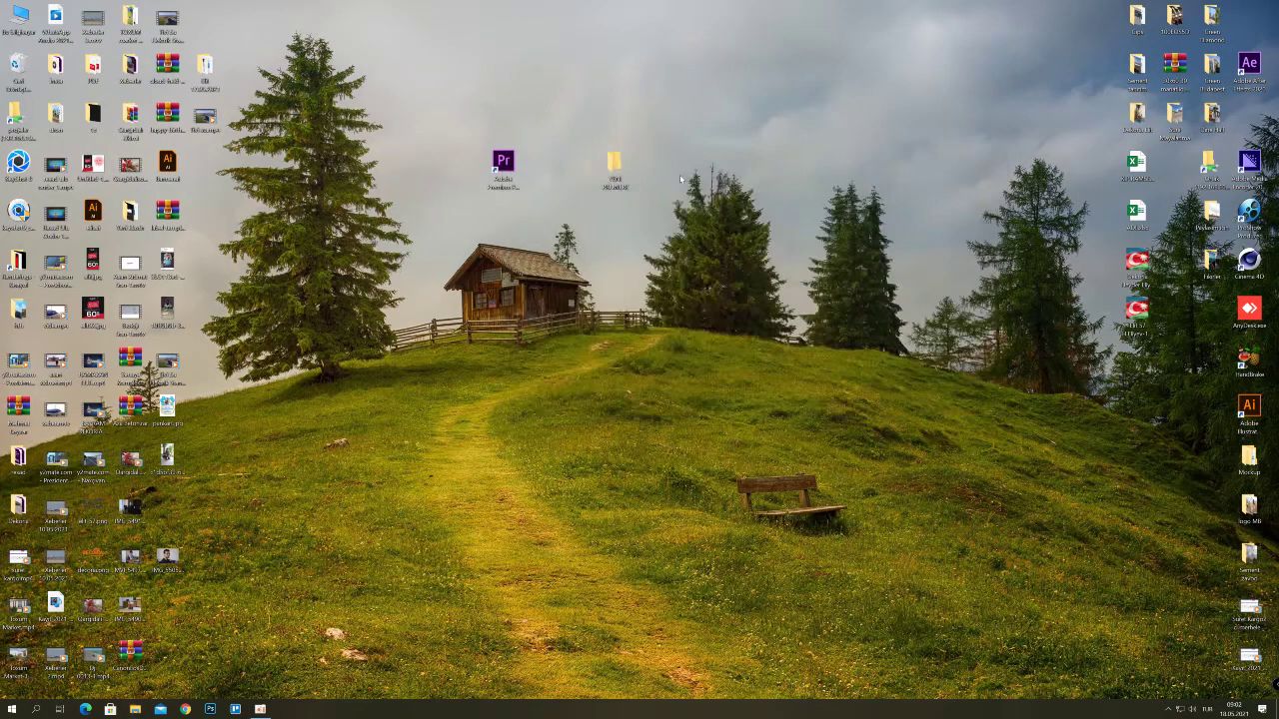
pyautogui.doubleClick(614, 165)
pyautogui.rightClick(651, 222)
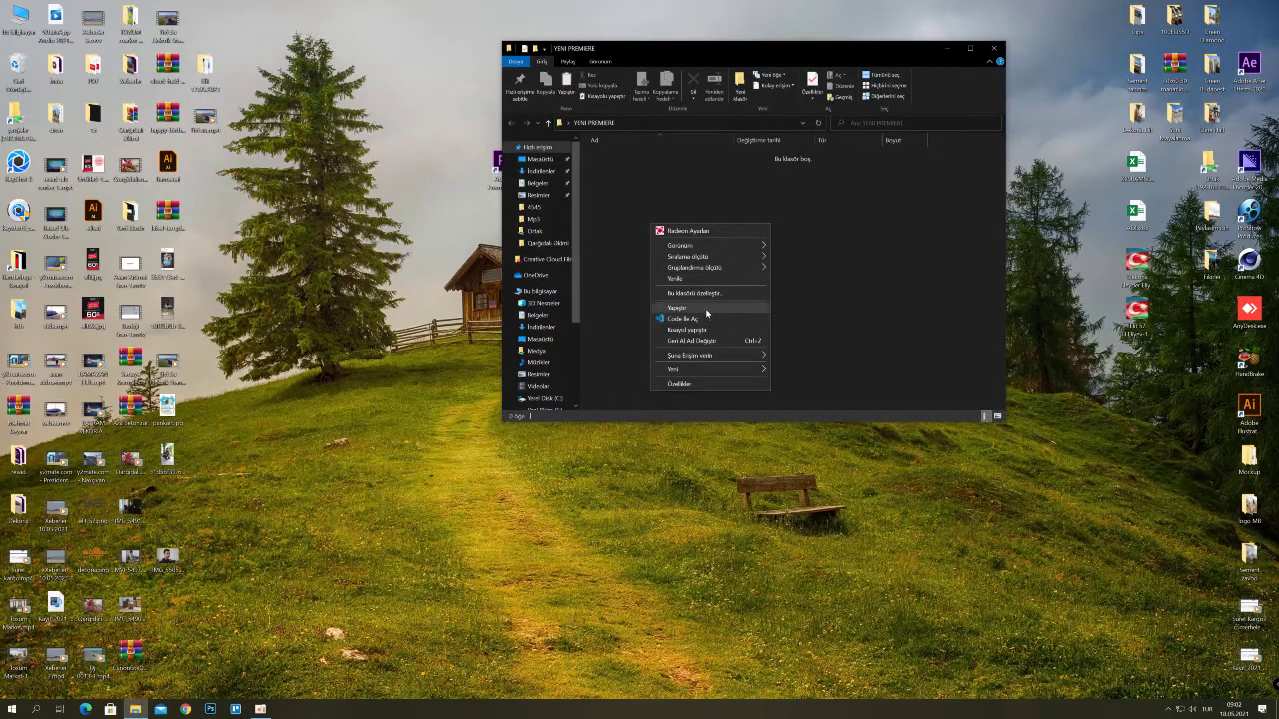
pyautogui.click(708, 308)
pyautogui.click(882, 286)
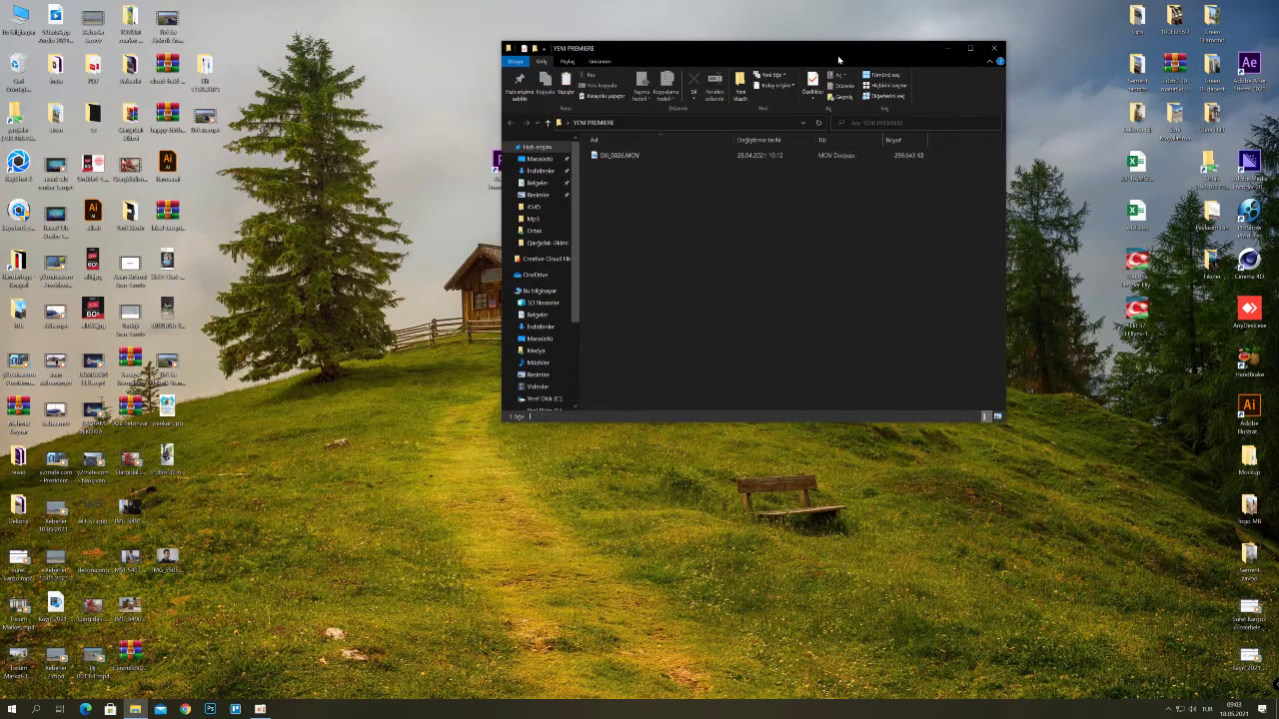
pyautogui.moveTo(780, 48); pyautogui.dragTo(900, 50)
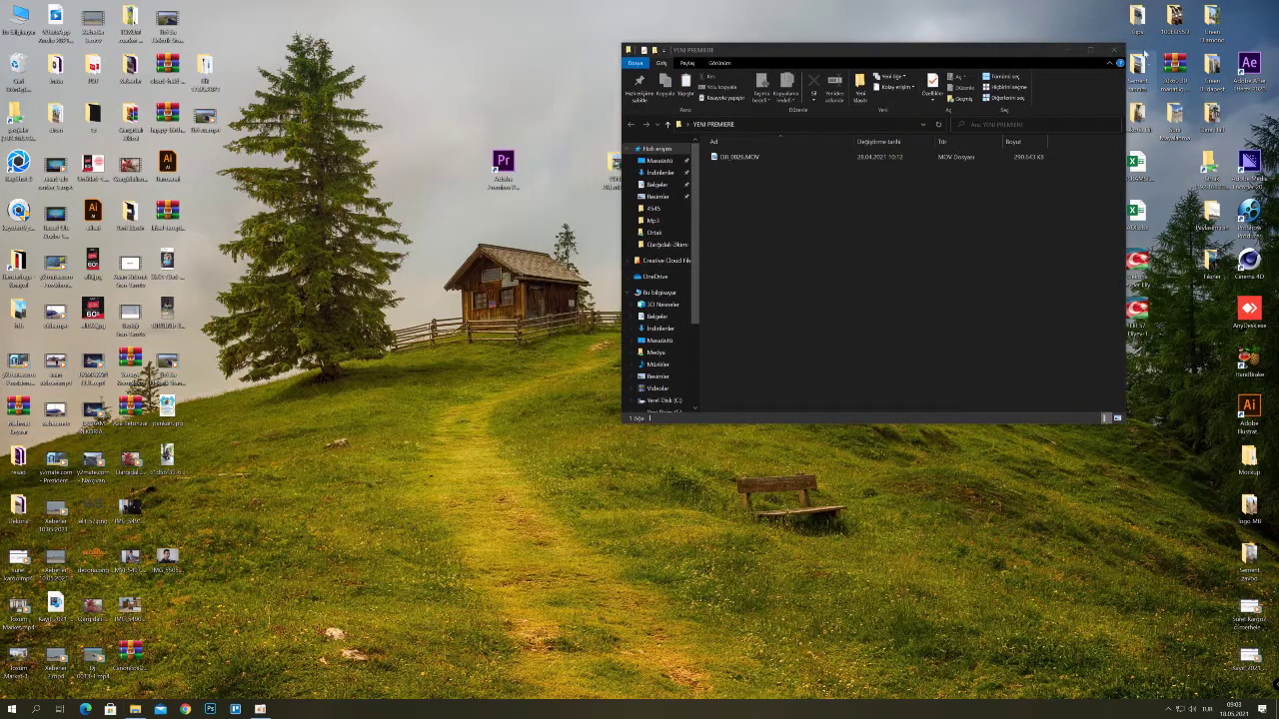
pyautogui.click(1113, 49)
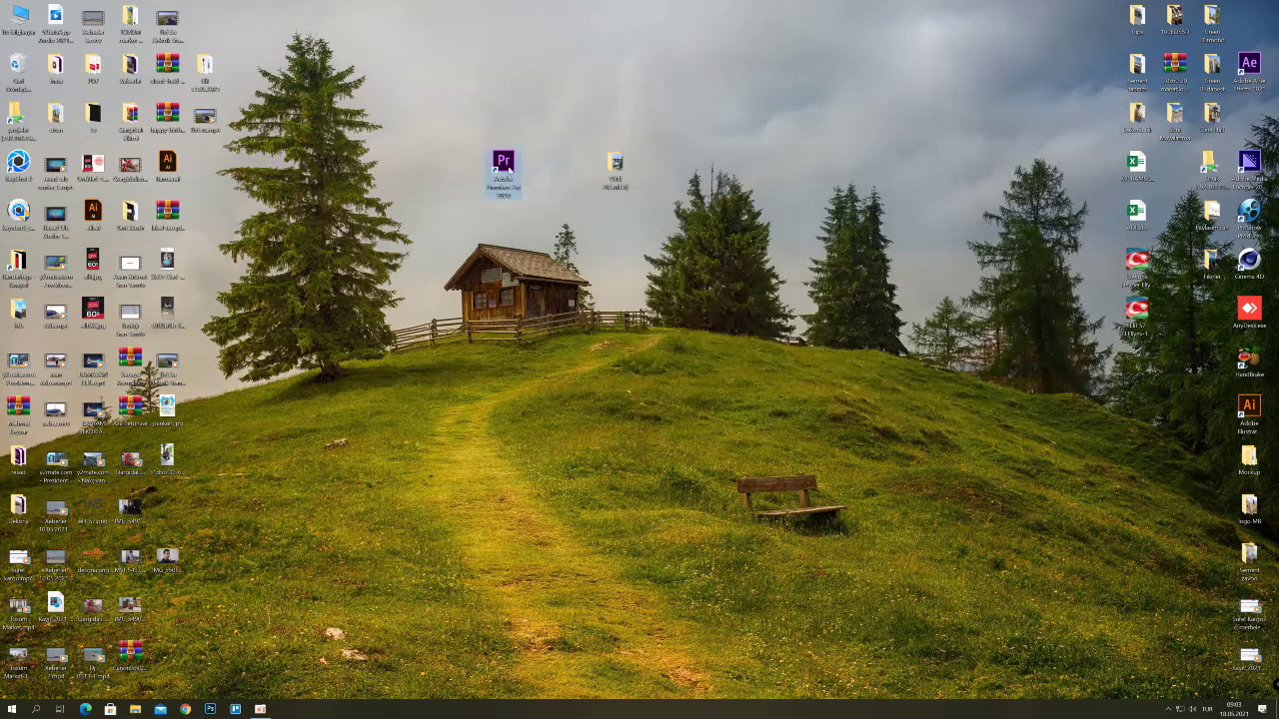
pyautogui.moveTo(503, 162); pyautogui.dragTo(540, 162)
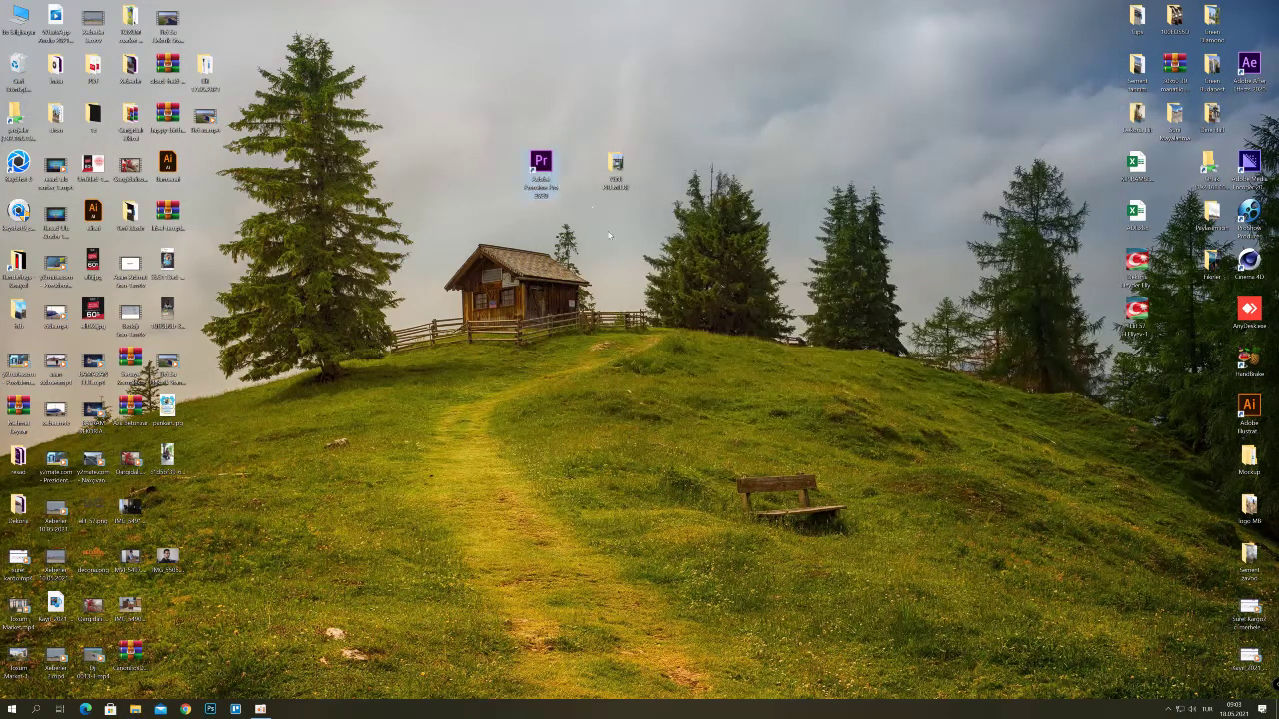
# - Launch Premiere Pro 2020 and dismiss the 'Get more out of Premiere Pro' tour
pyautogui.doubleClick(541, 165)
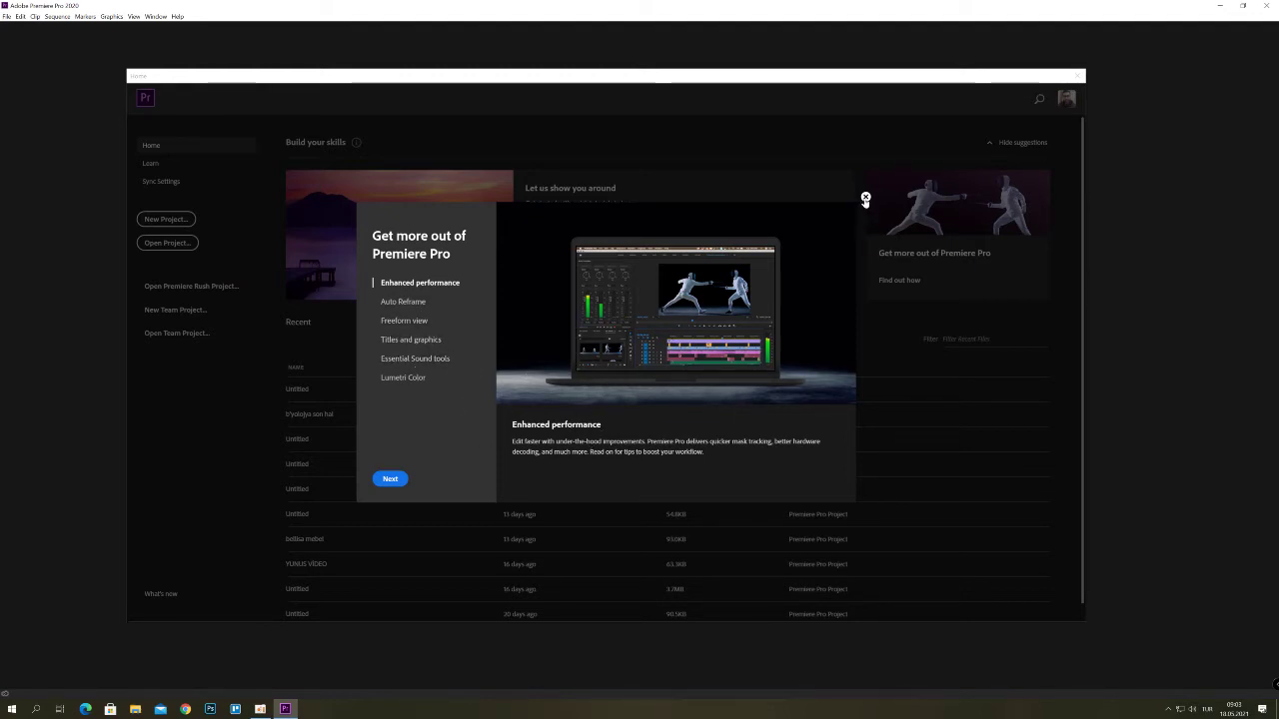
pyautogui.click(865, 199)
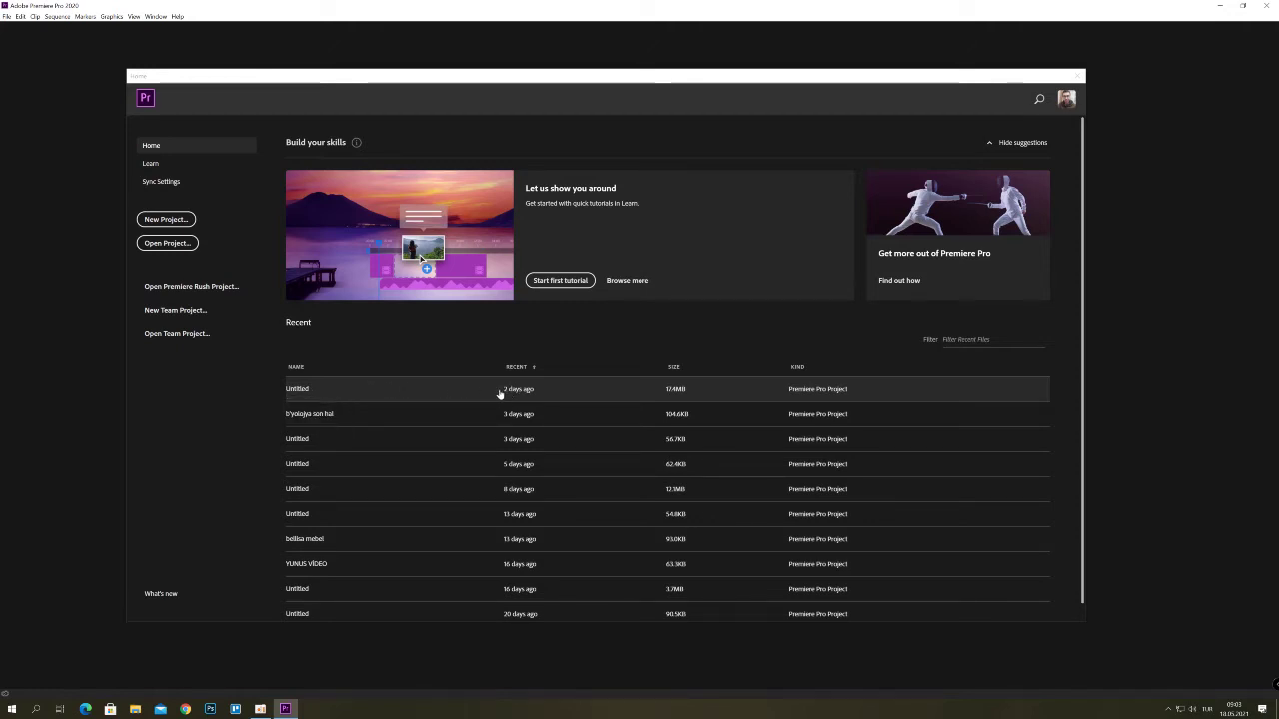
pyautogui.click(178, 221)
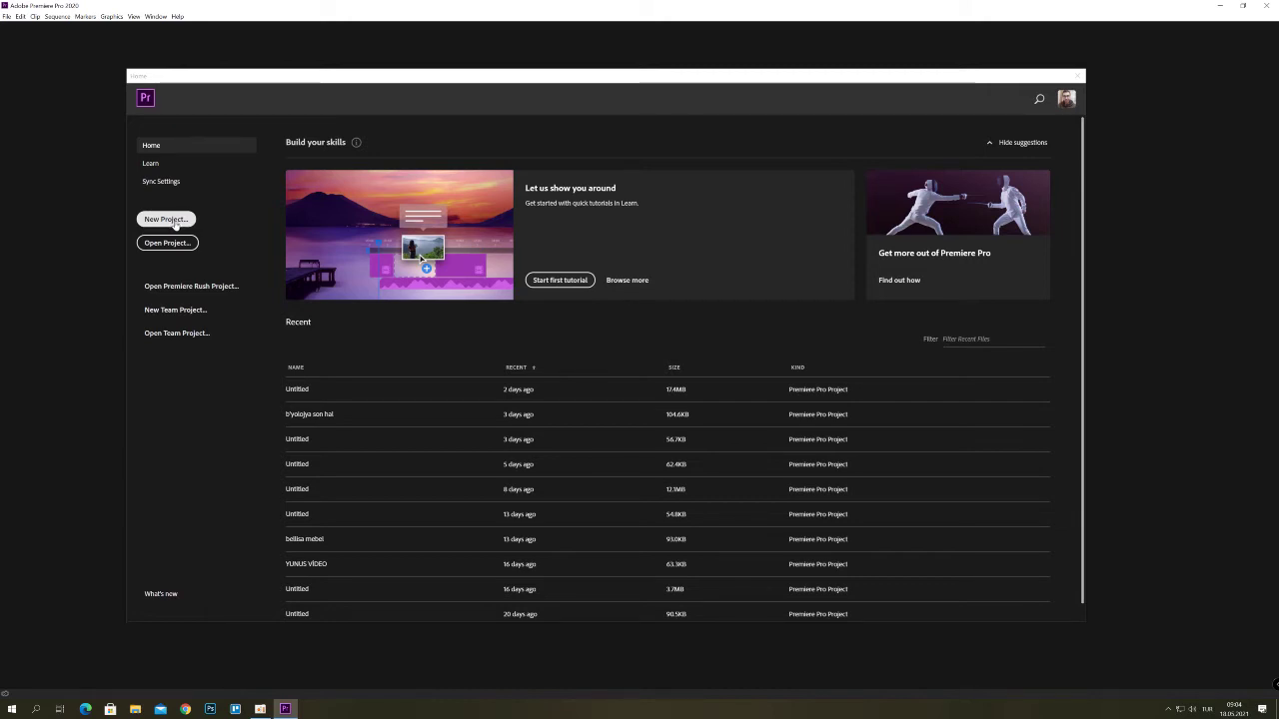
# - Open the New Project dialog and look through its General and Scratch Disks settings
pyautogui.click(175, 222)
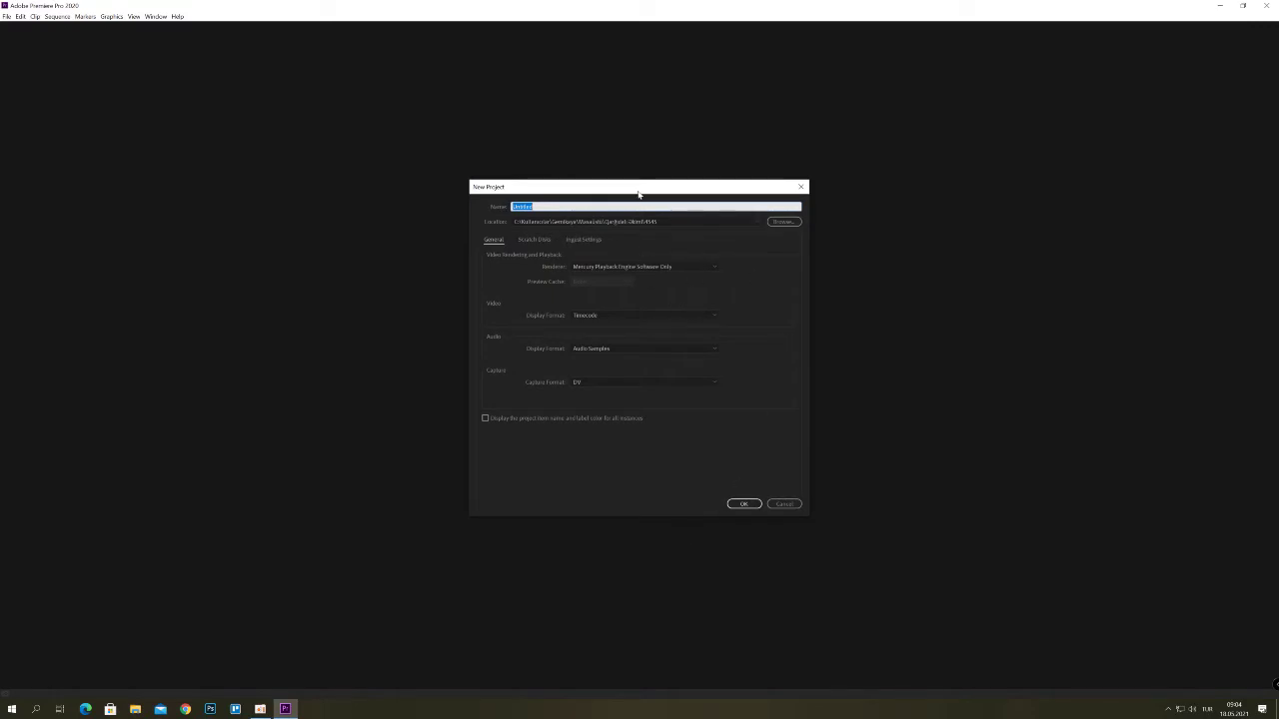
pyautogui.moveTo(640, 188); pyautogui.dragTo(622, 171)
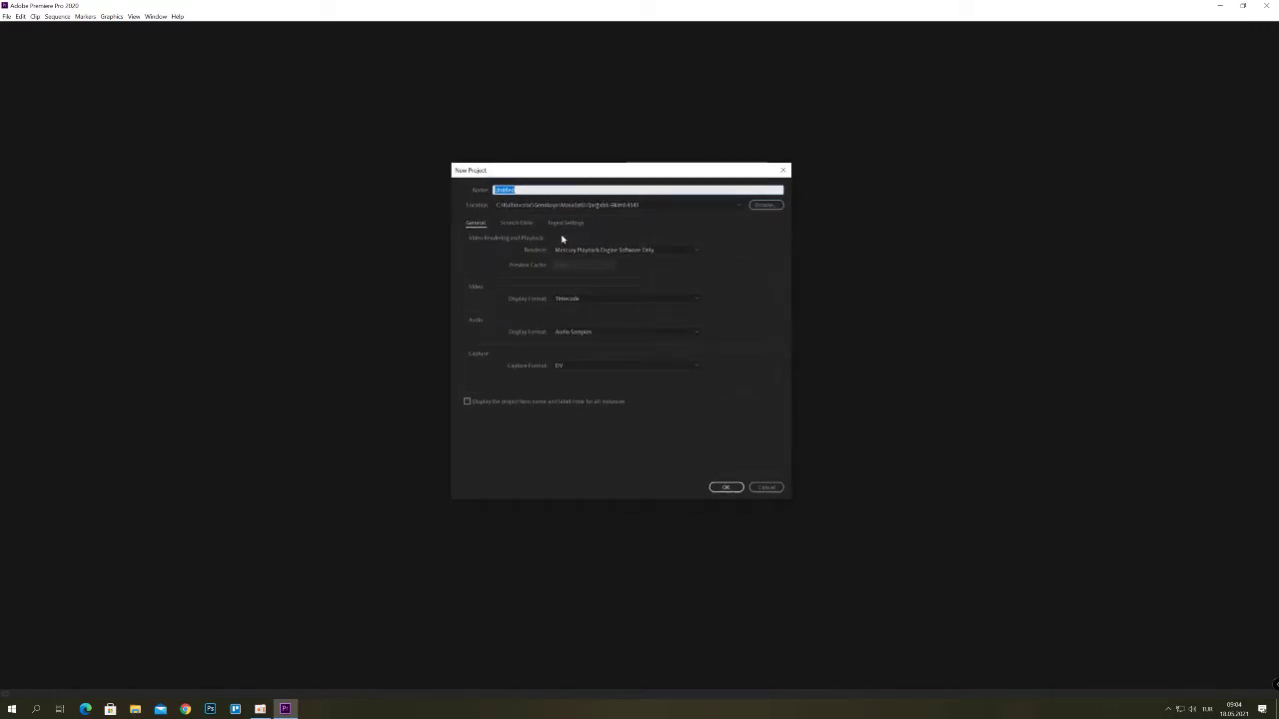
pyautogui.click(529, 225)
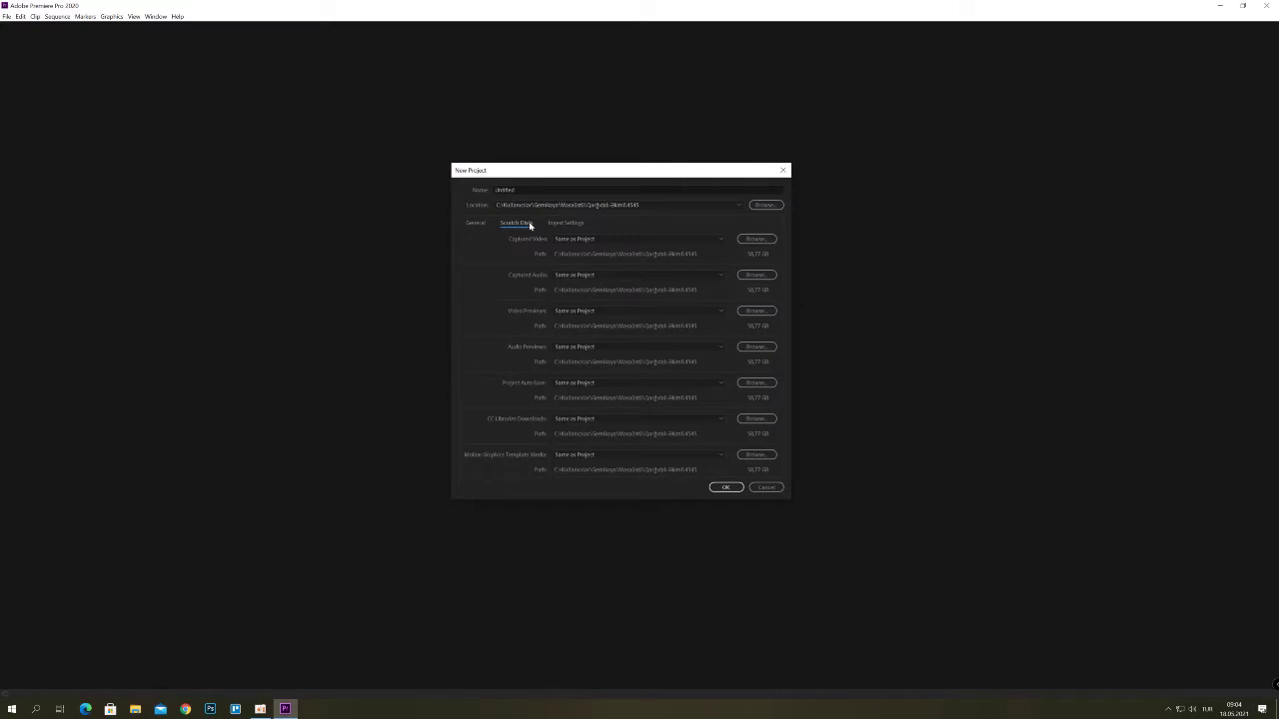
pyautogui.click(564, 225)
pyautogui.click(507, 226)
pyautogui.click(488, 225)
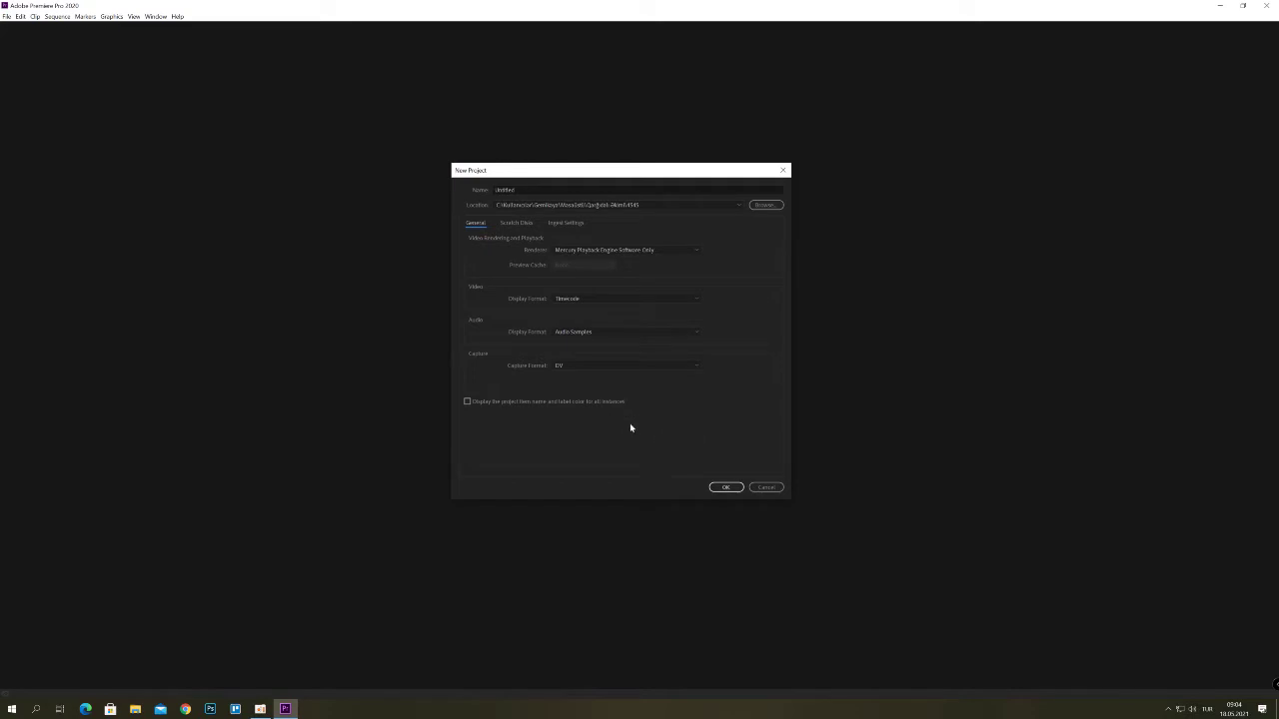
pyautogui.click(516, 223)
pyautogui.click(566, 222)
pyautogui.click(517, 222)
pyautogui.click(475, 224)
# - Set the project location to the desktop's YENİ PREMIERE folder
pyautogui.click(766, 206)
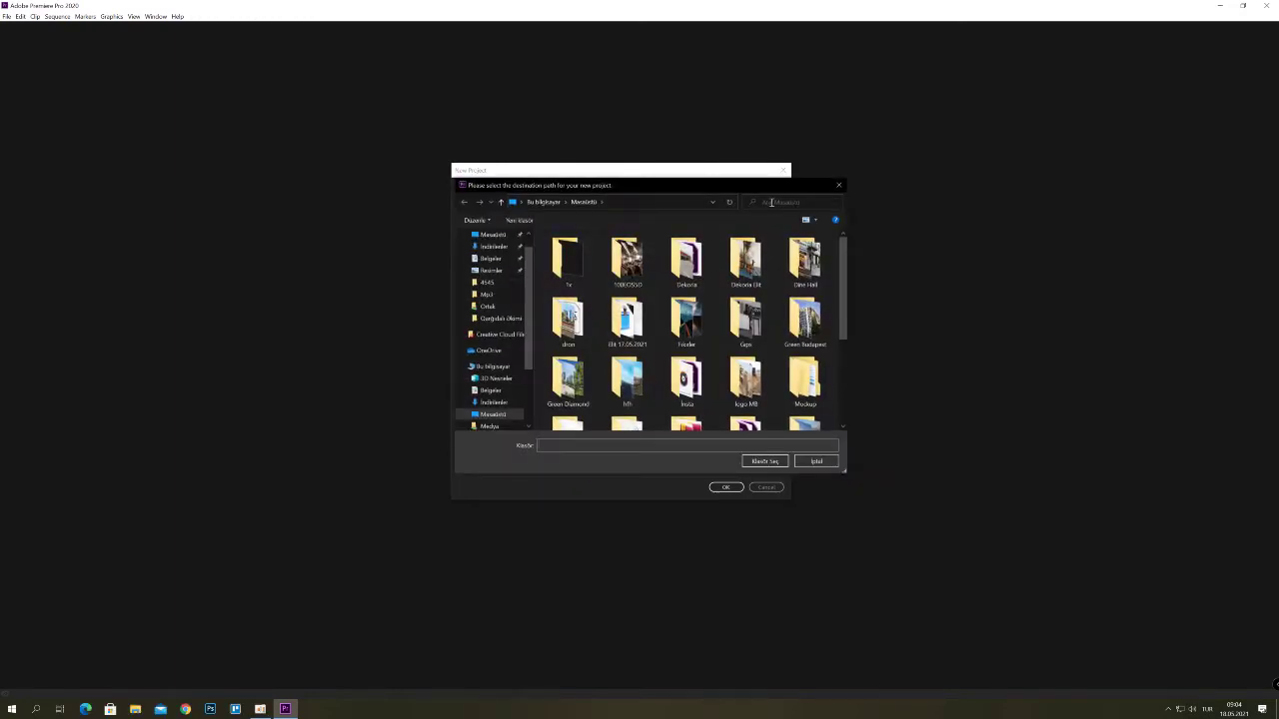
pyautogui.click(838, 185)
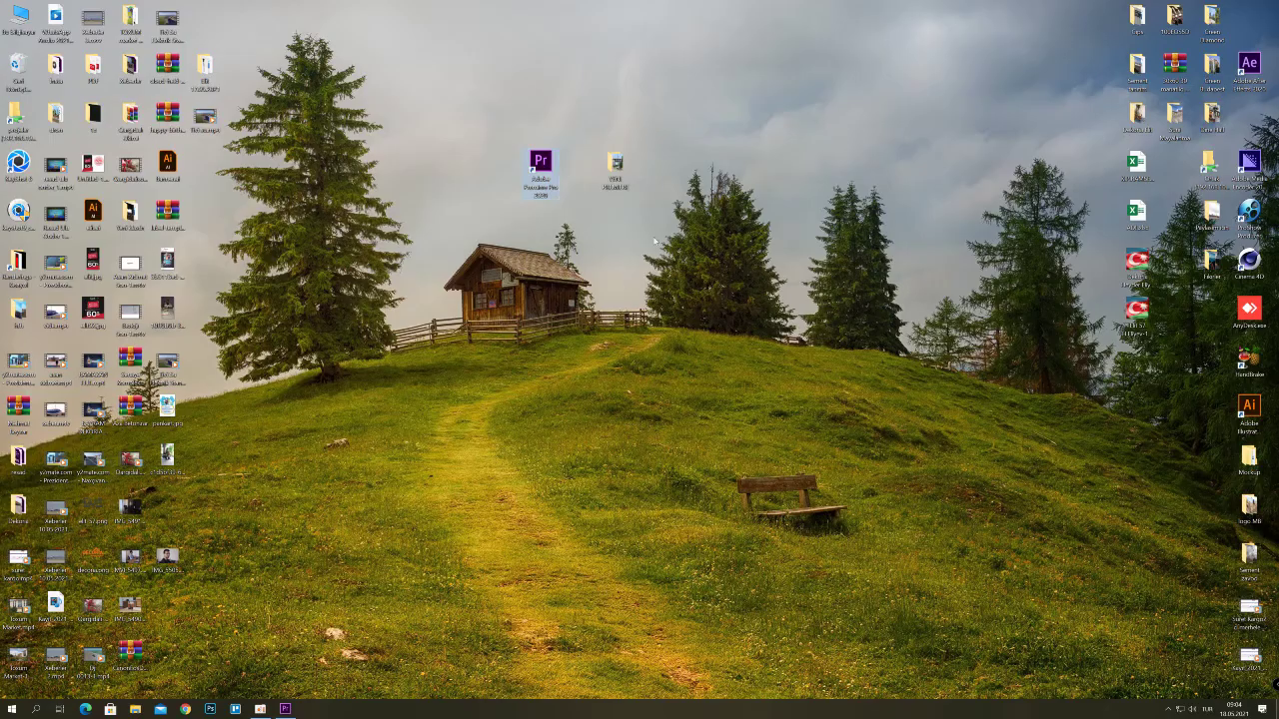
pyautogui.click(617, 168)
pyautogui.click(287, 707)
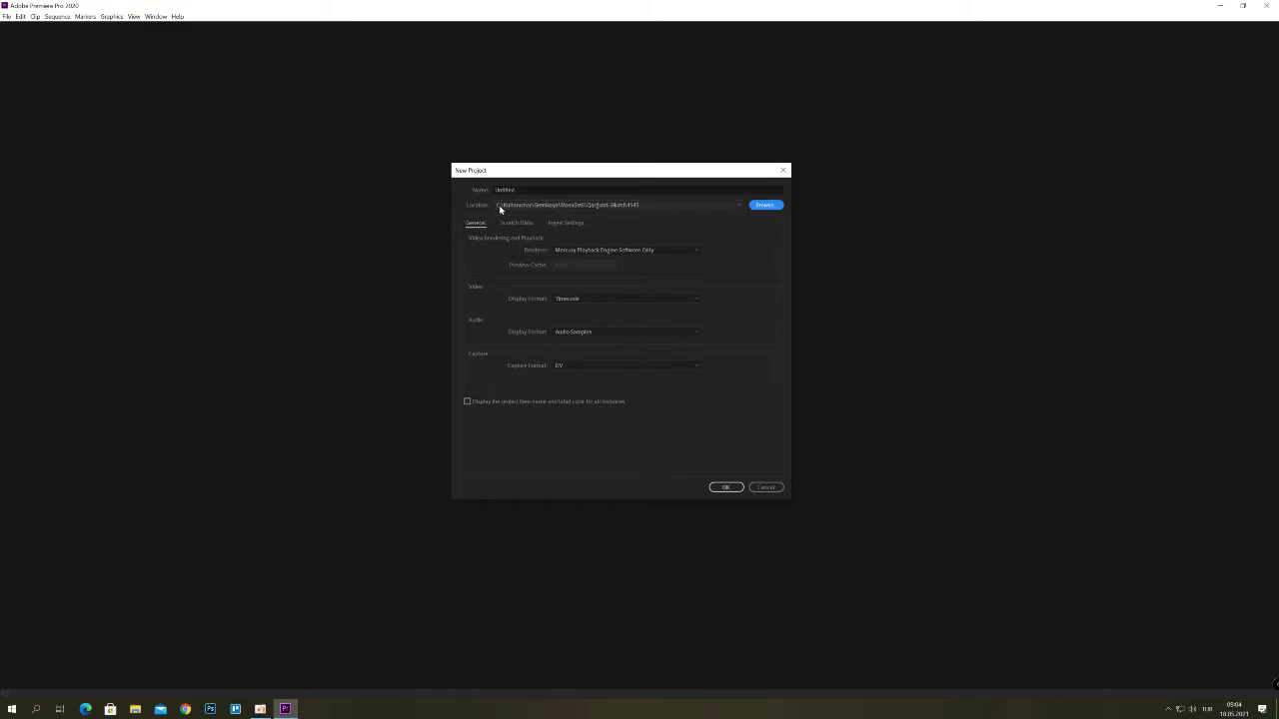
pyautogui.click(775, 205)
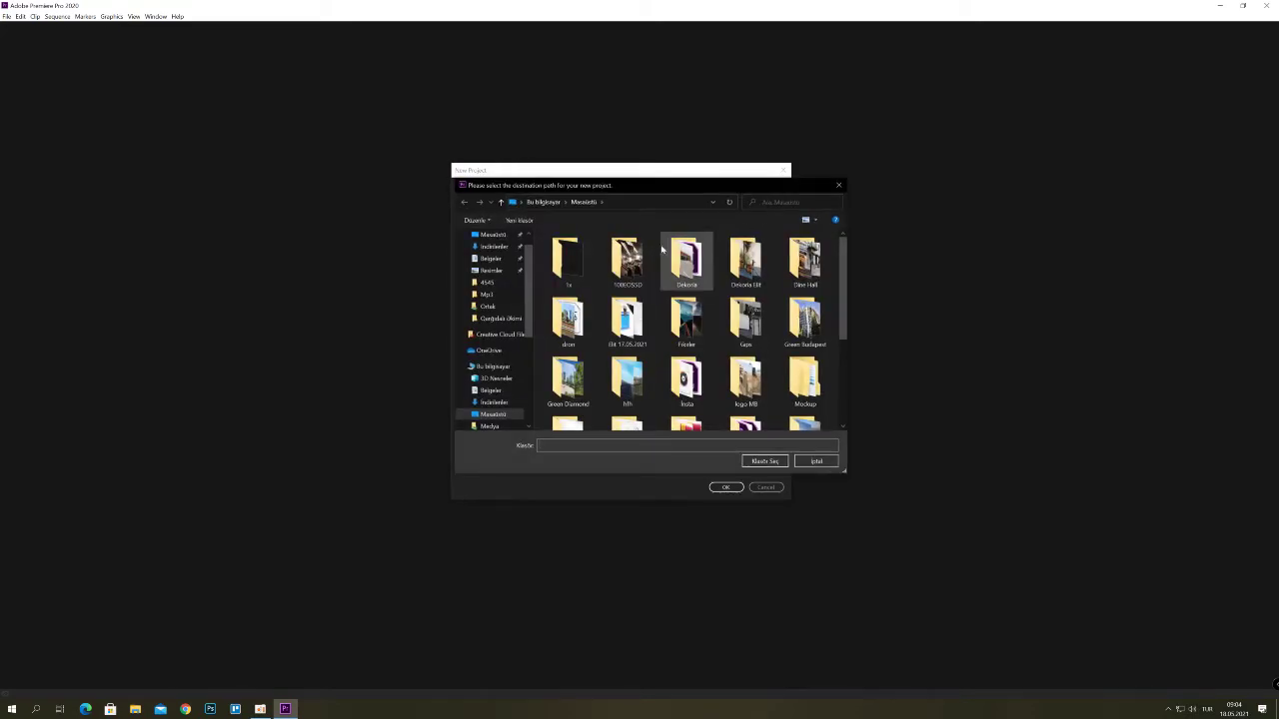
pyautogui.click(513, 236)
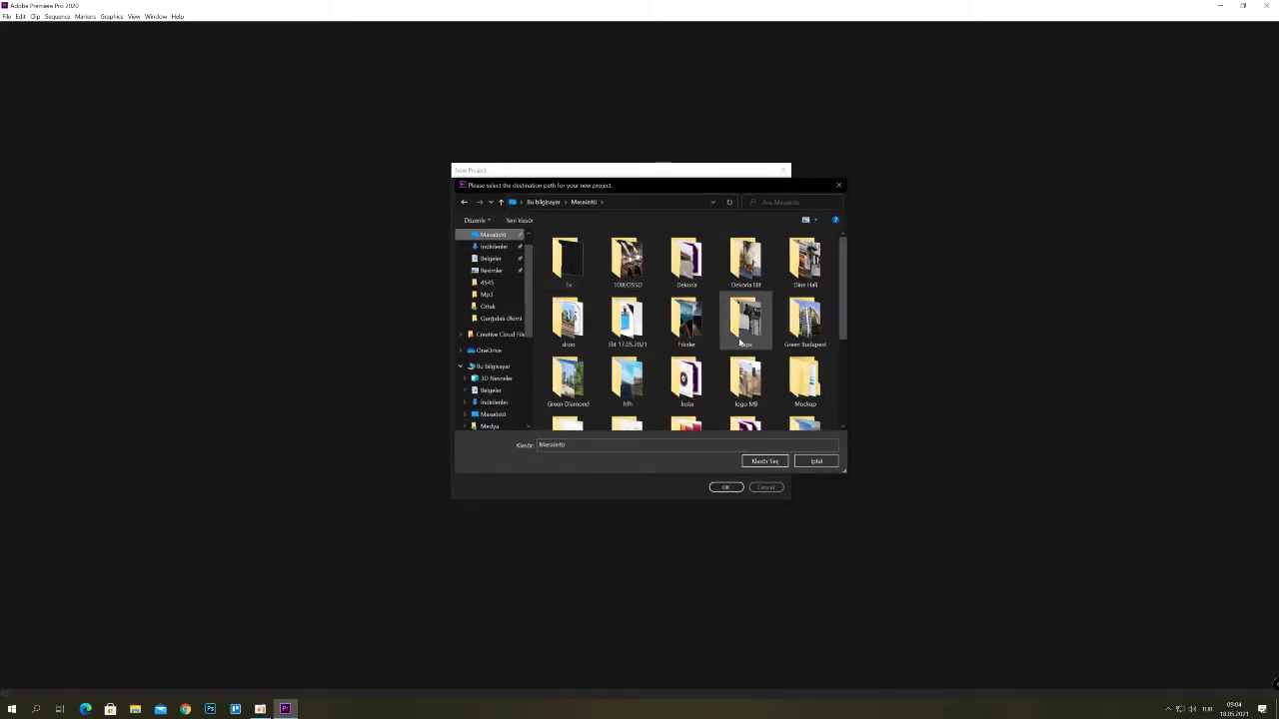
pyautogui.scroll(-2, 751, 344)
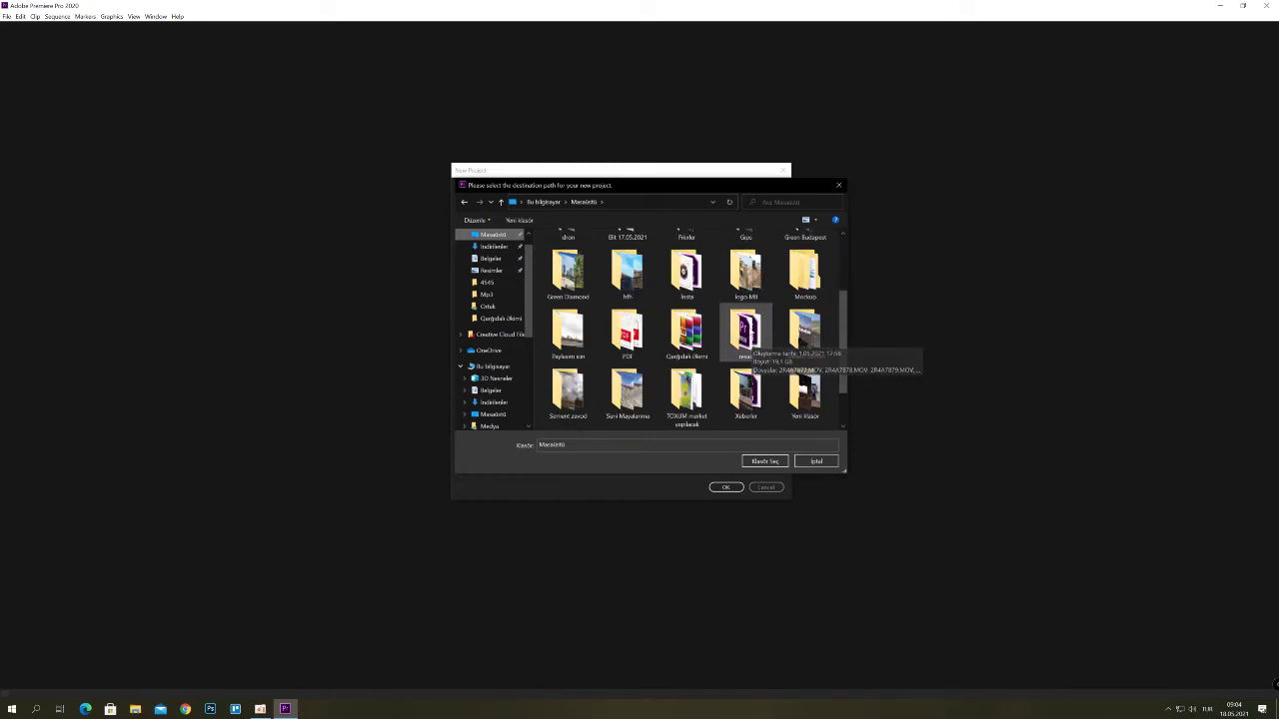
pyautogui.scroll(-1, 751, 338)
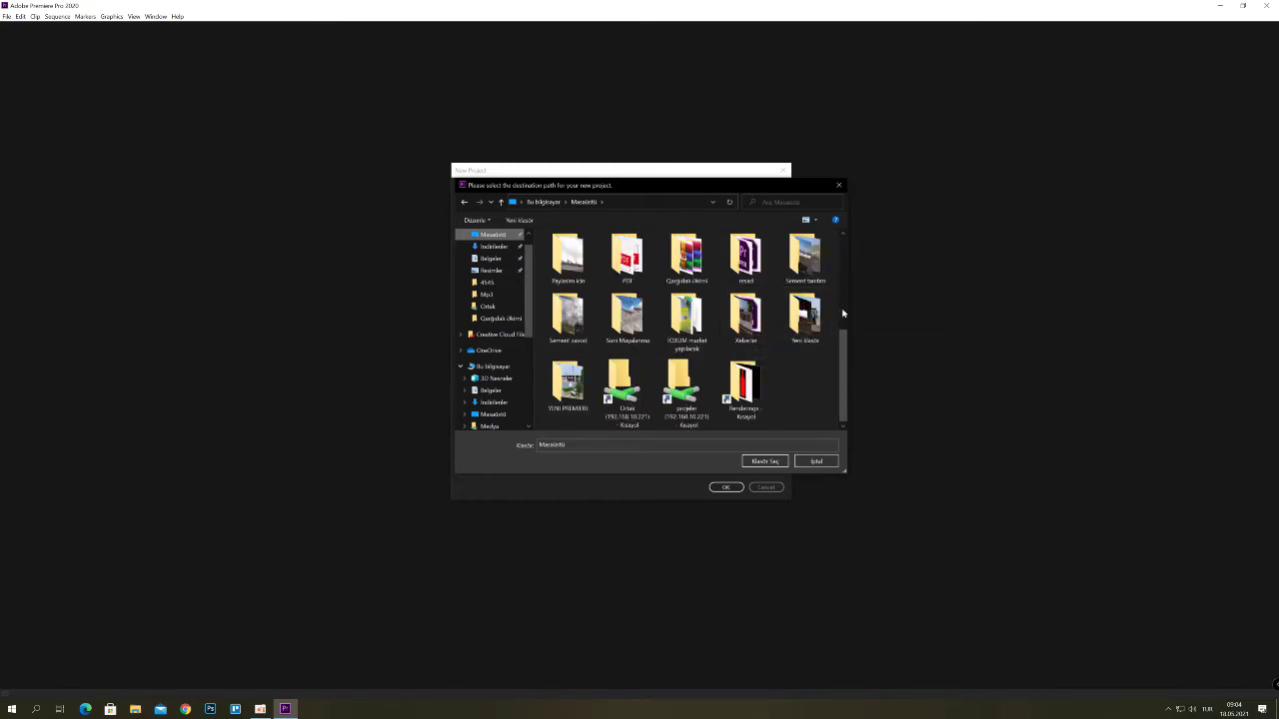
pyautogui.click(569, 381)
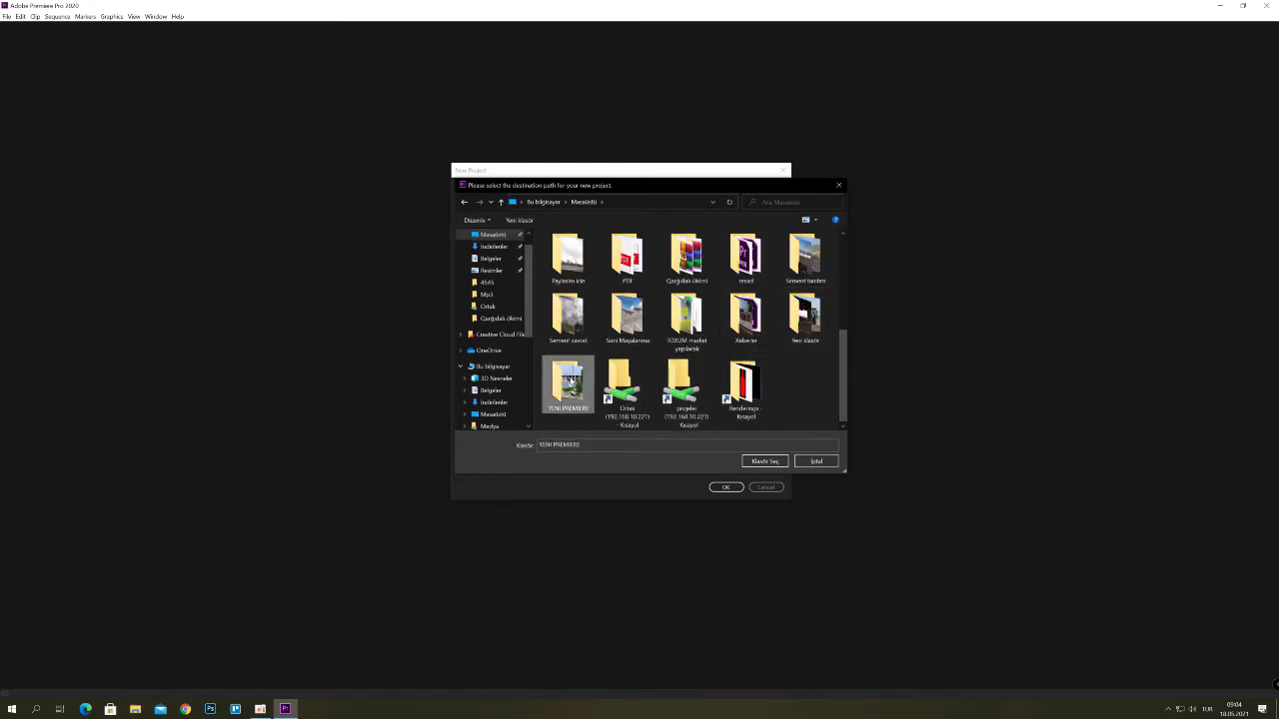
pyautogui.click(779, 462)
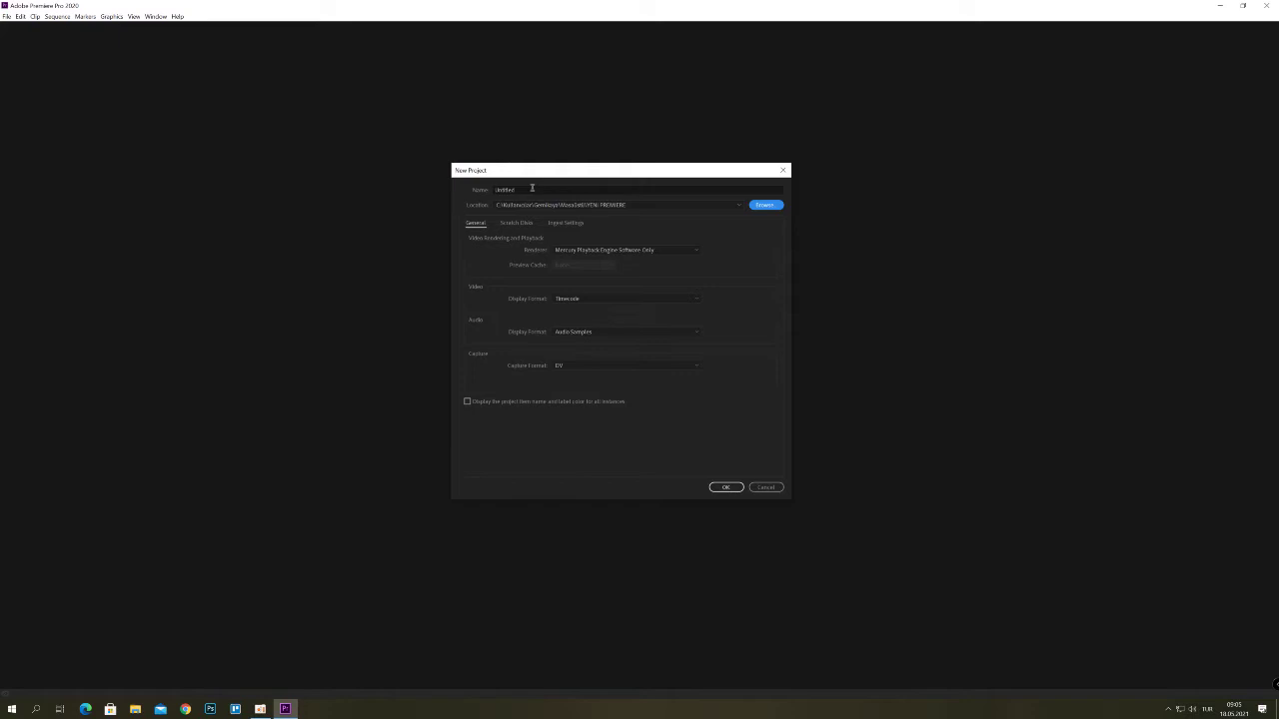
# - Replace the project name 'Untitled' with 'yeni video'
pyautogui.click(538, 189)
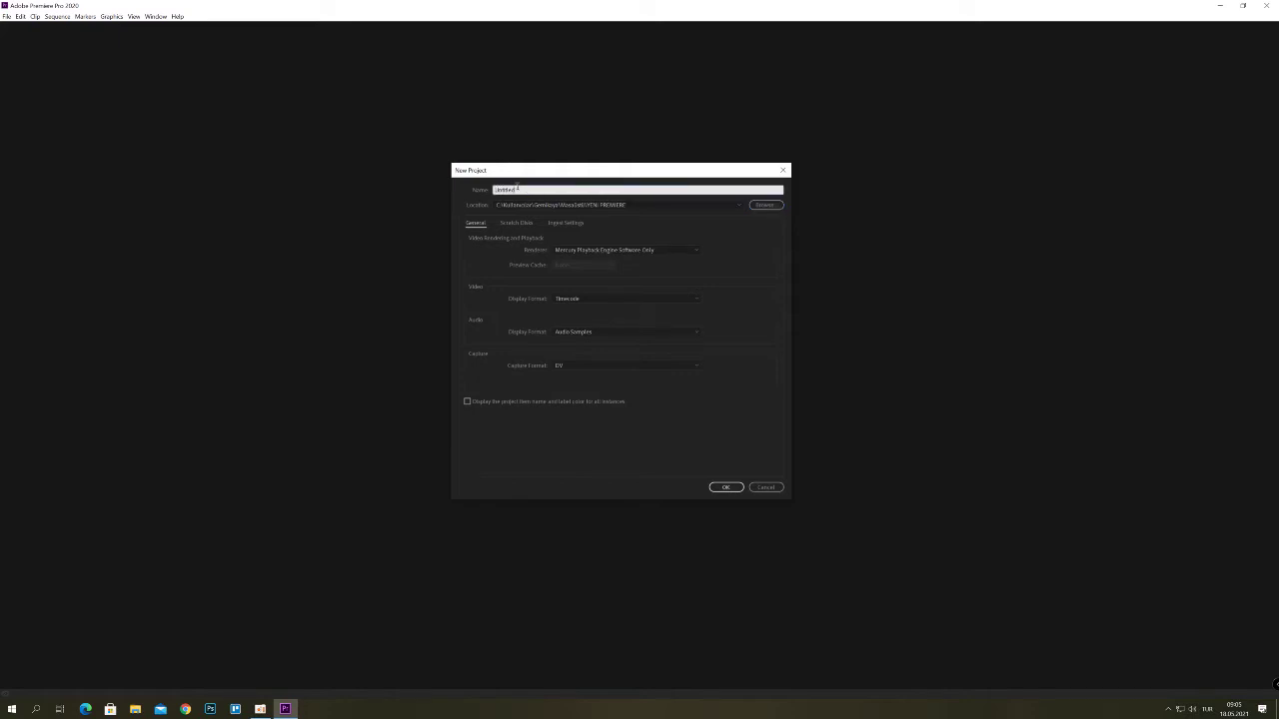
pyautogui.moveTo(518, 188); pyautogui.dragTo(491, 190)
pyautogui.write('yeni video')
# - Create the yeni video project, then click into the Program Monitor and Timeline panels
pyautogui.click(716, 481)
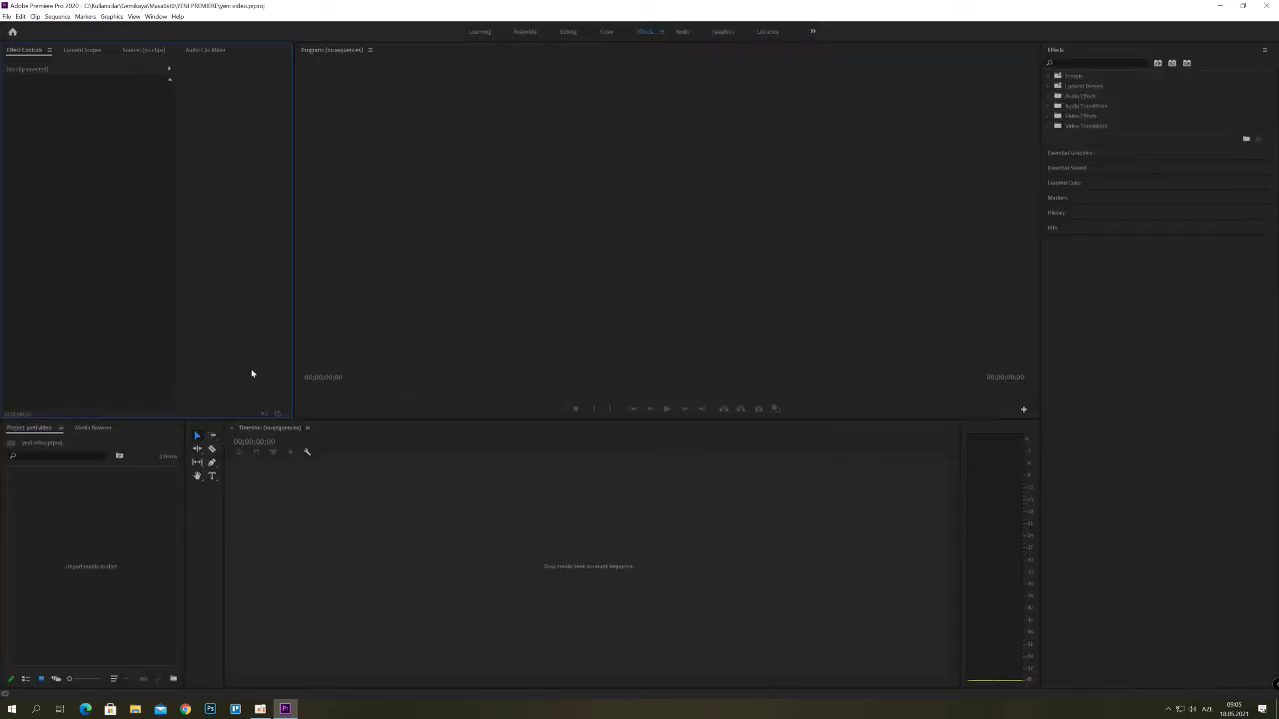
pyautogui.click(711, 370)
pyautogui.click(702, 497)
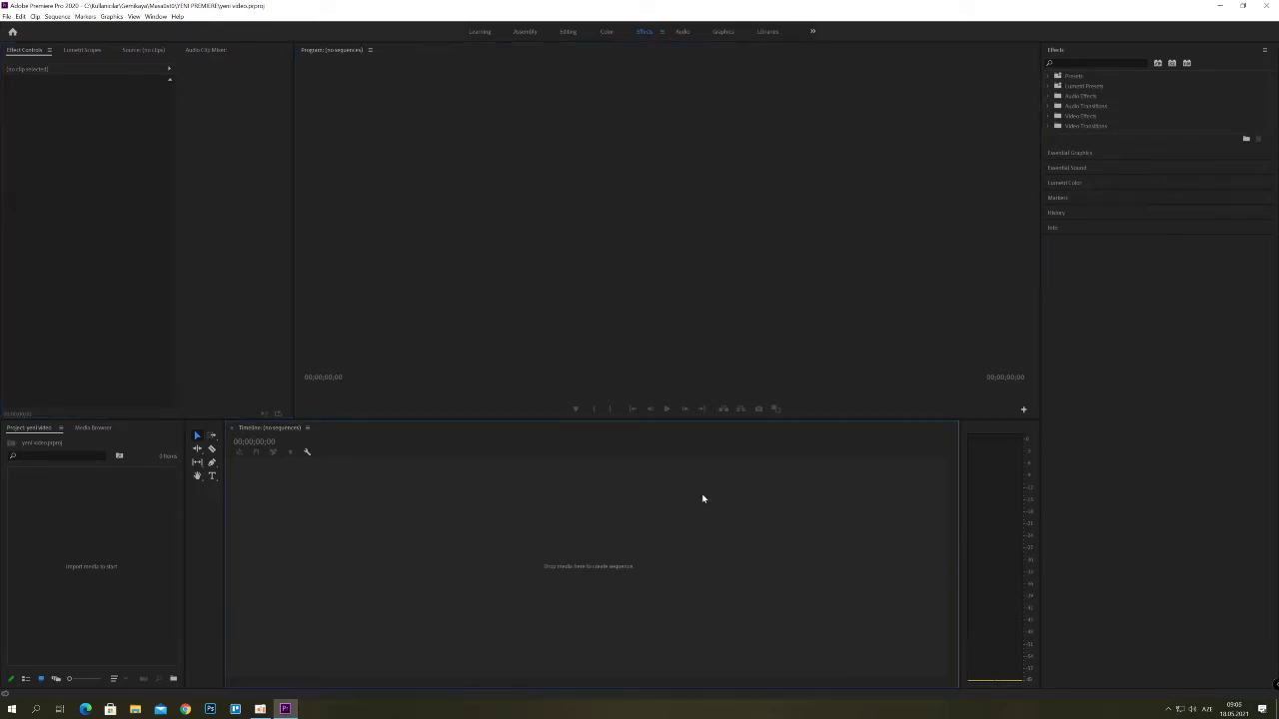
pyautogui.click(141, 563)
pyautogui.click(340, 590)
pyautogui.click(145, 388)
pyautogui.click(444, 337)
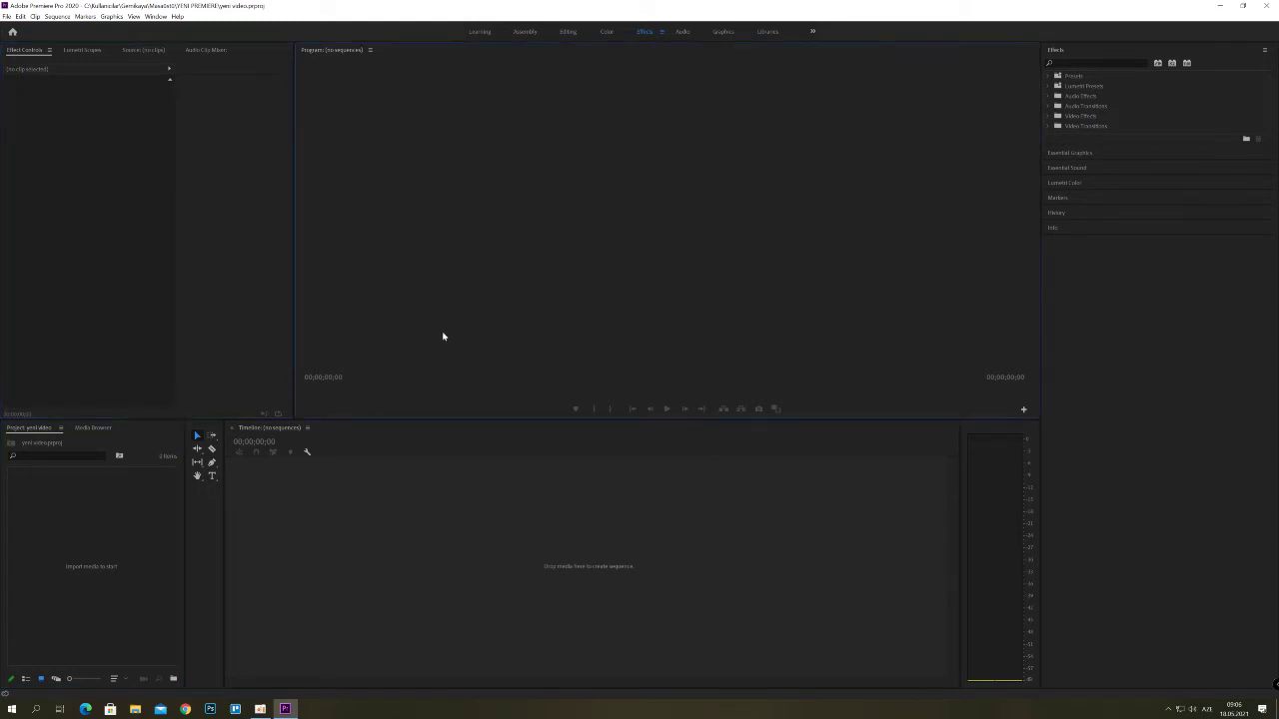
pyautogui.click(579, 526)
pyautogui.click(907, 313)
# - Switch focus among the Project, Timeline and Program Monitor panels of the empty project
pyautogui.click(560, 556)
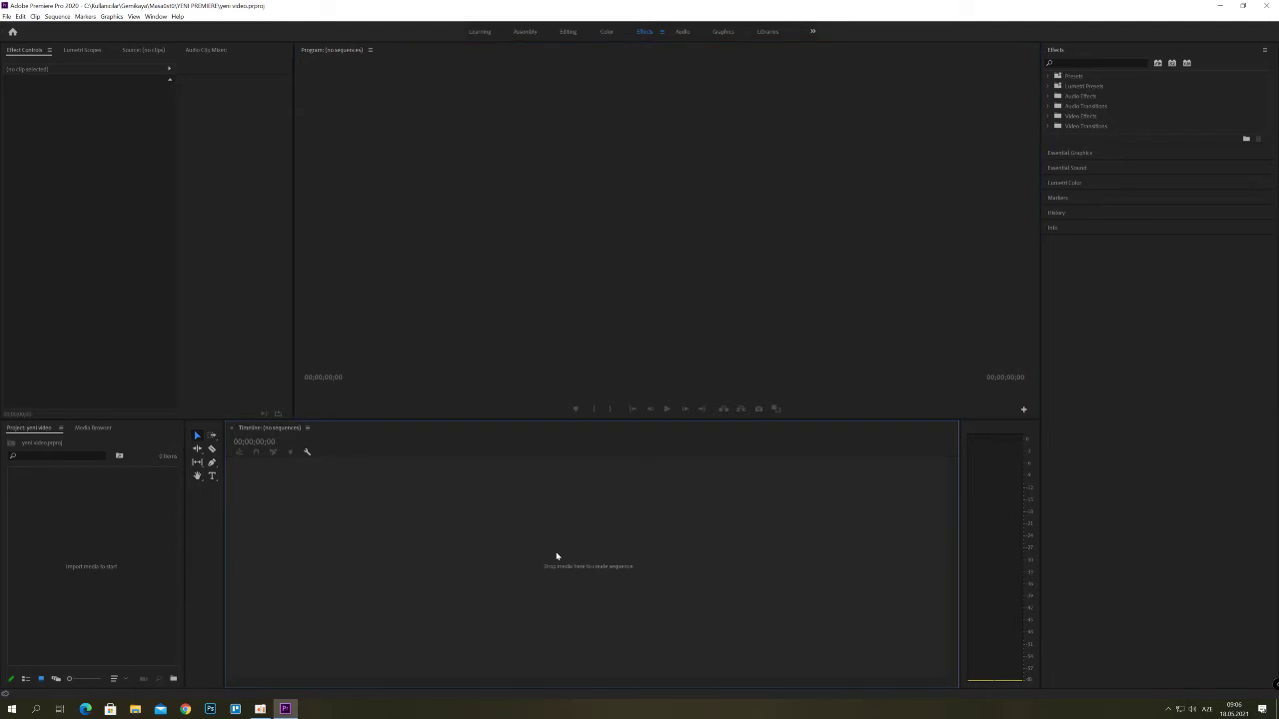
pyautogui.click(142, 543)
pyautogui.click(115, 388)
pyautogui.click(326, 343)
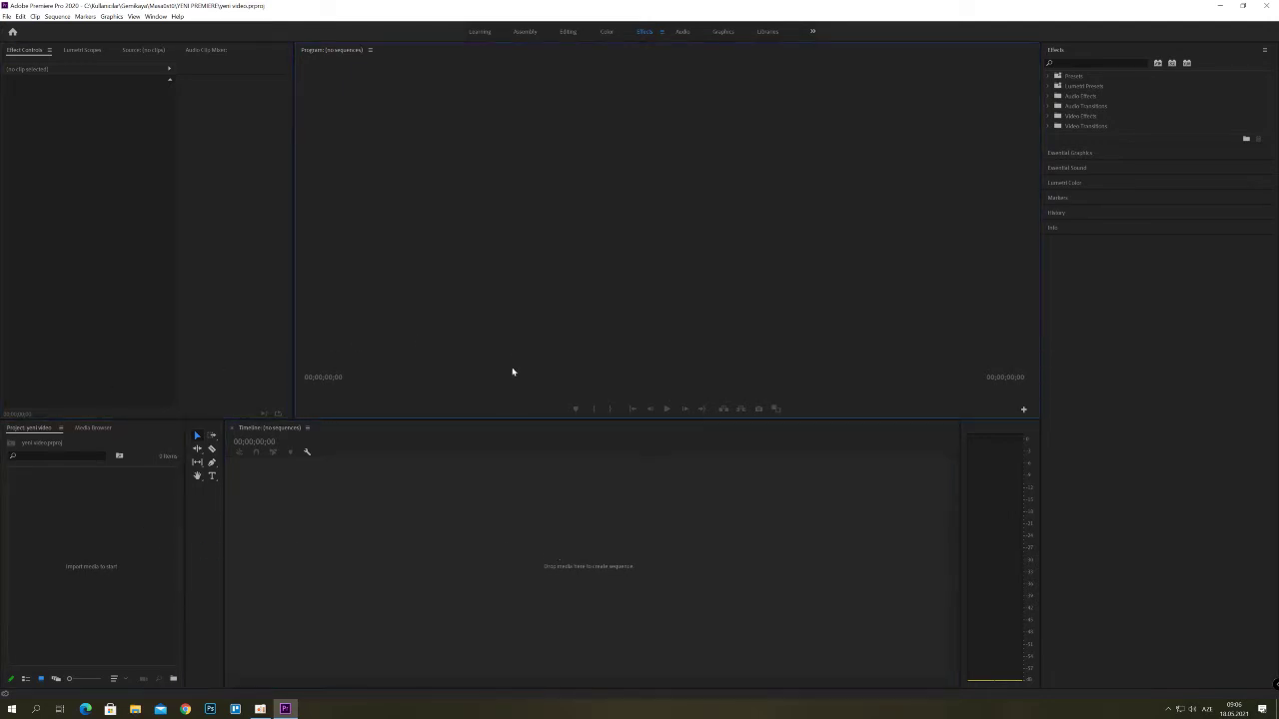
pyautogui.click(489, 526)
pyautogui.click(141, 539)
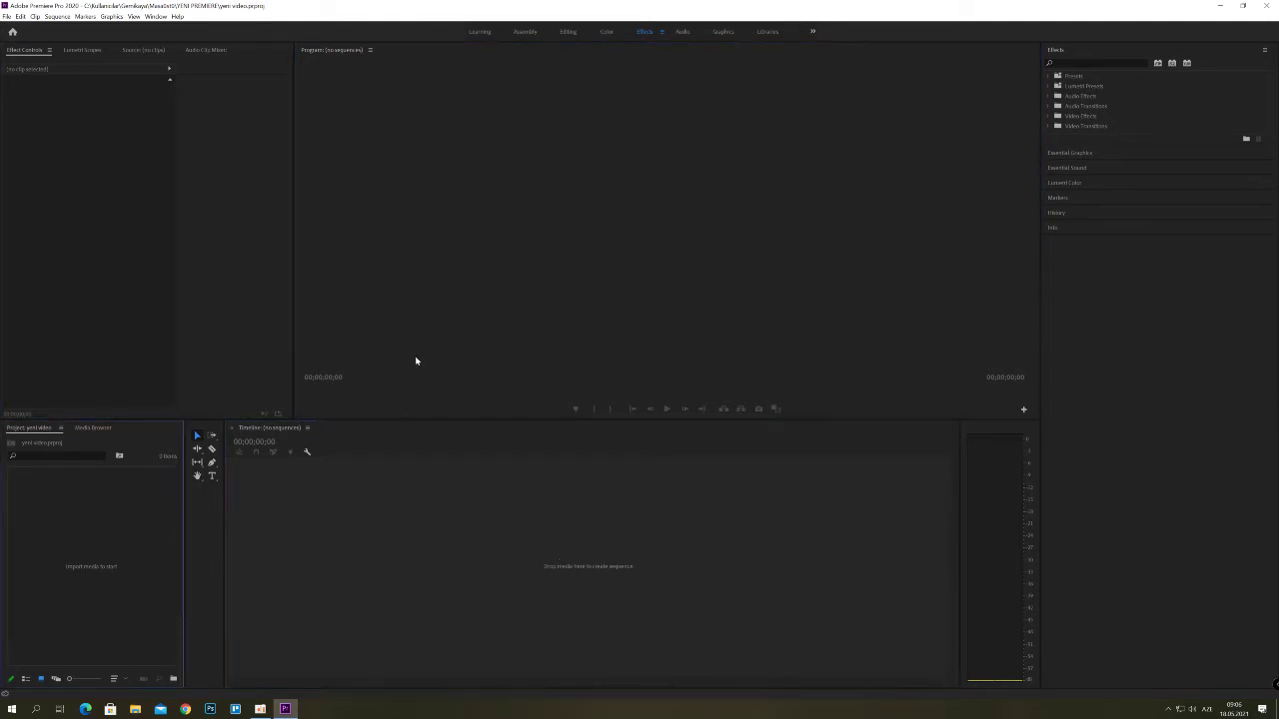
pyautogui.click(446, 520)
pyautogui.click(99, 362)
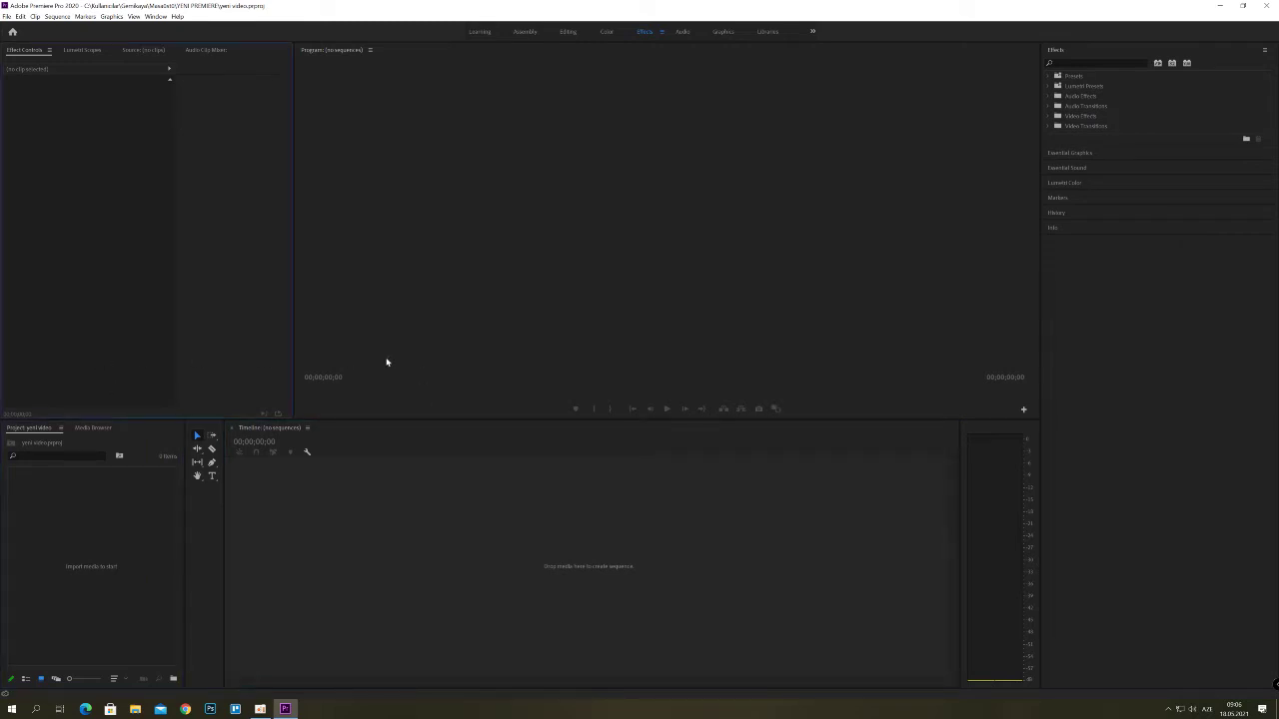
pyautogui.click(387, 361)
pyautogui.click(406, 499)
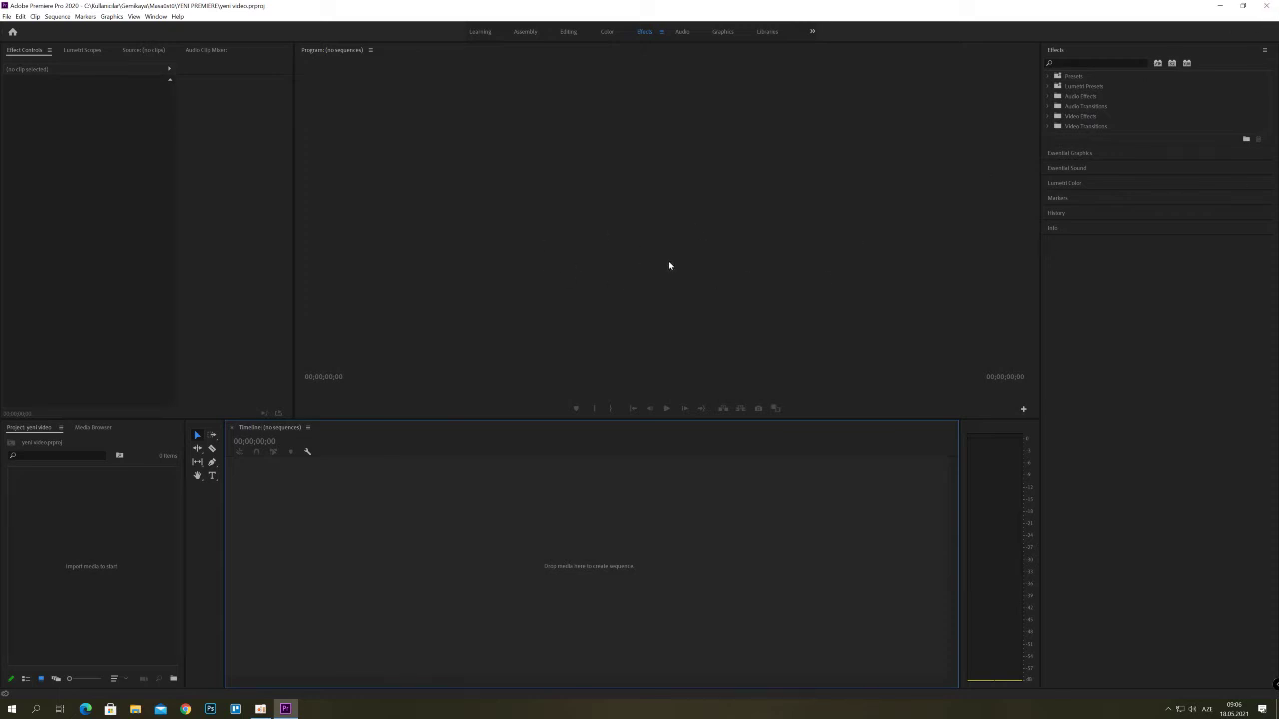
# - From YENİ PREMIERE, drag DJI_0026.MOV onto the Premiere Pro taskbar icon
pyautogui.click(1270, 6)
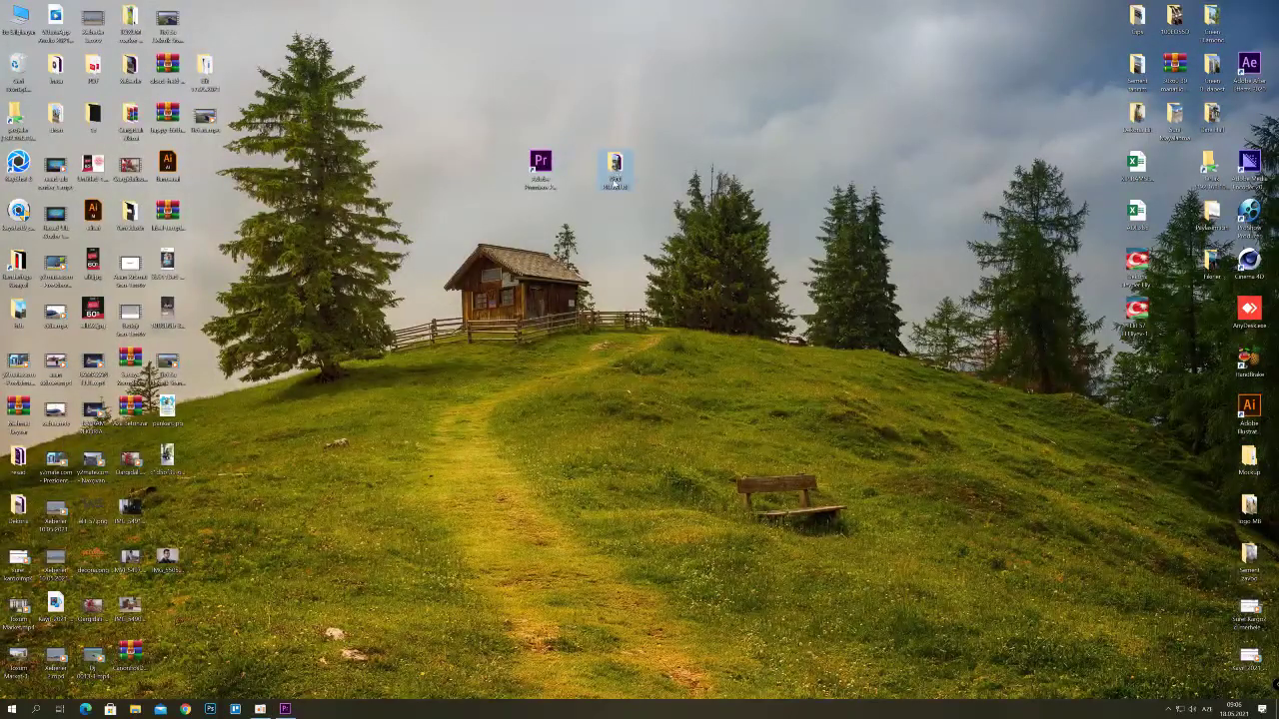
pyautogui.doubleClick(614, 168)
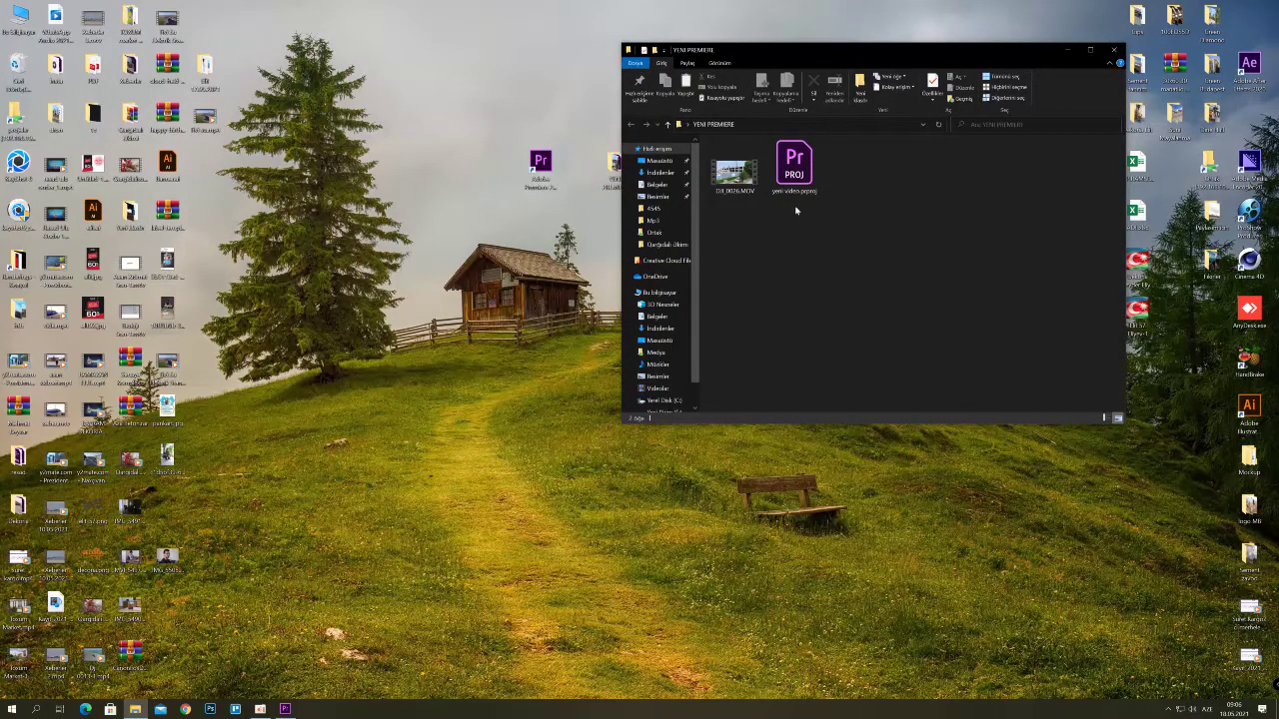
pyautogui.click(798, 175)
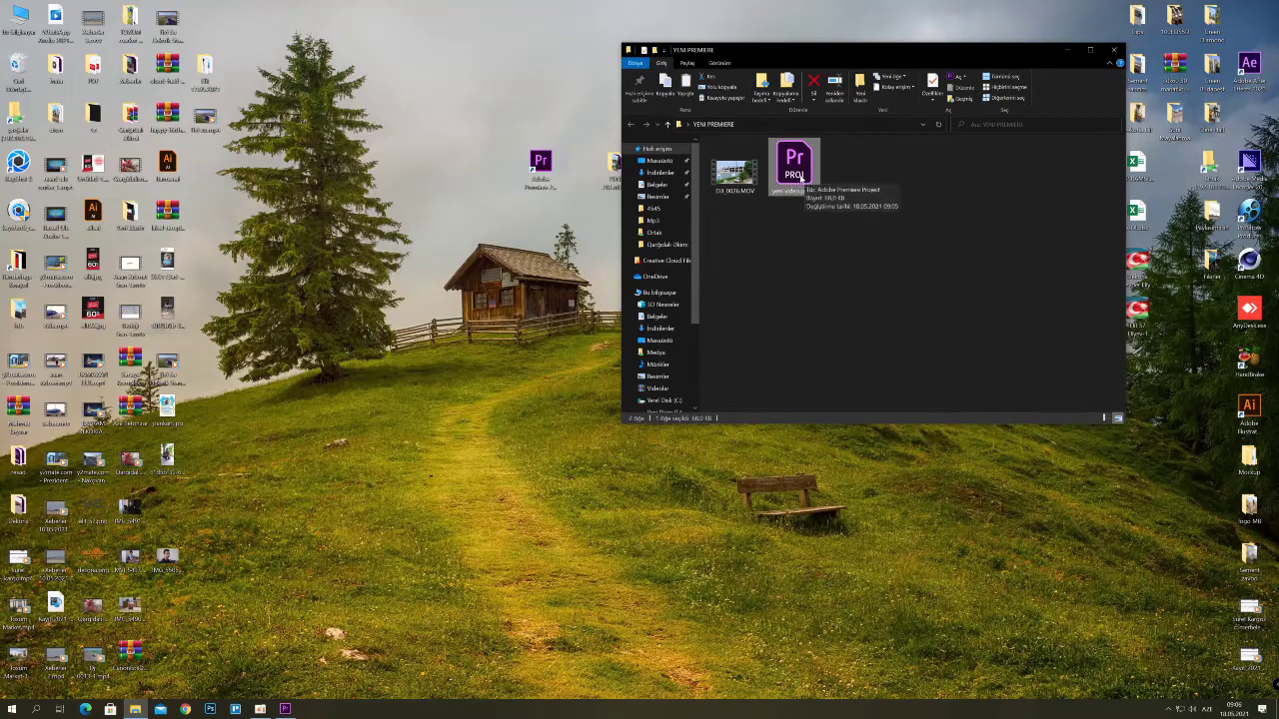
pyautogui.click(790, 251)
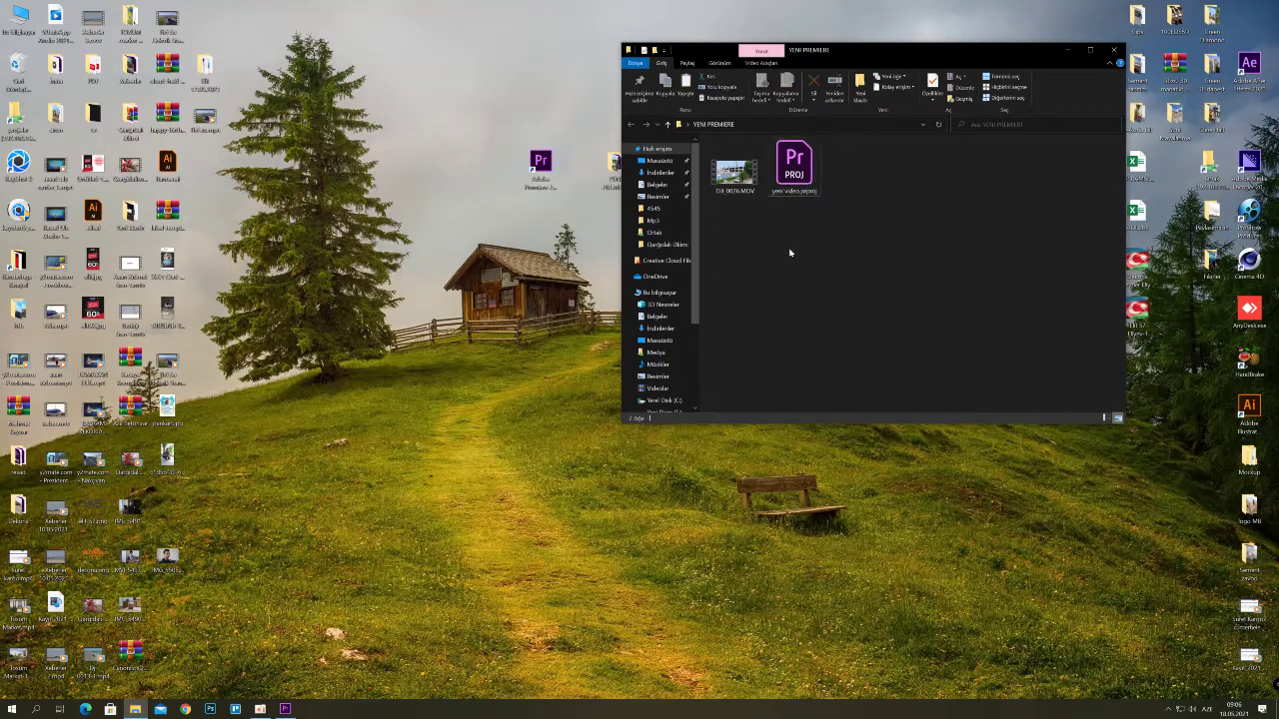
pyautogui.click(794, 168)
pyautogui.click(853, 288)
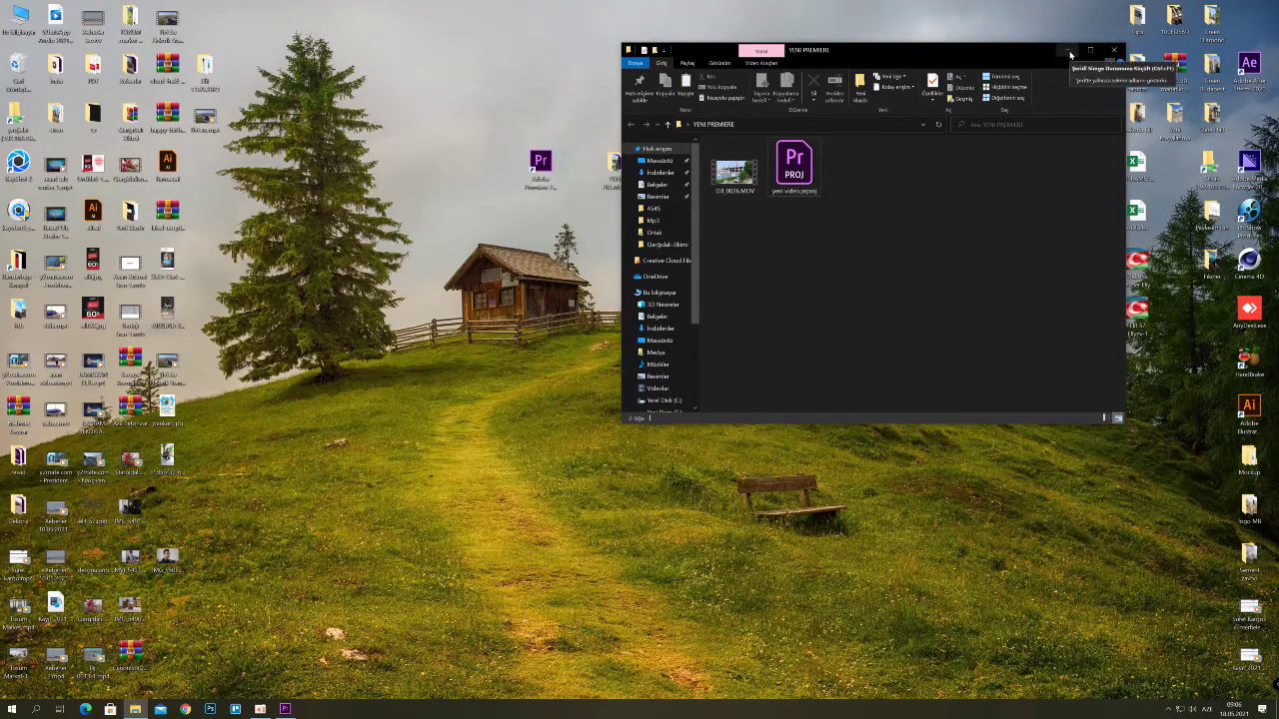
pyautogui.click(734, 172)
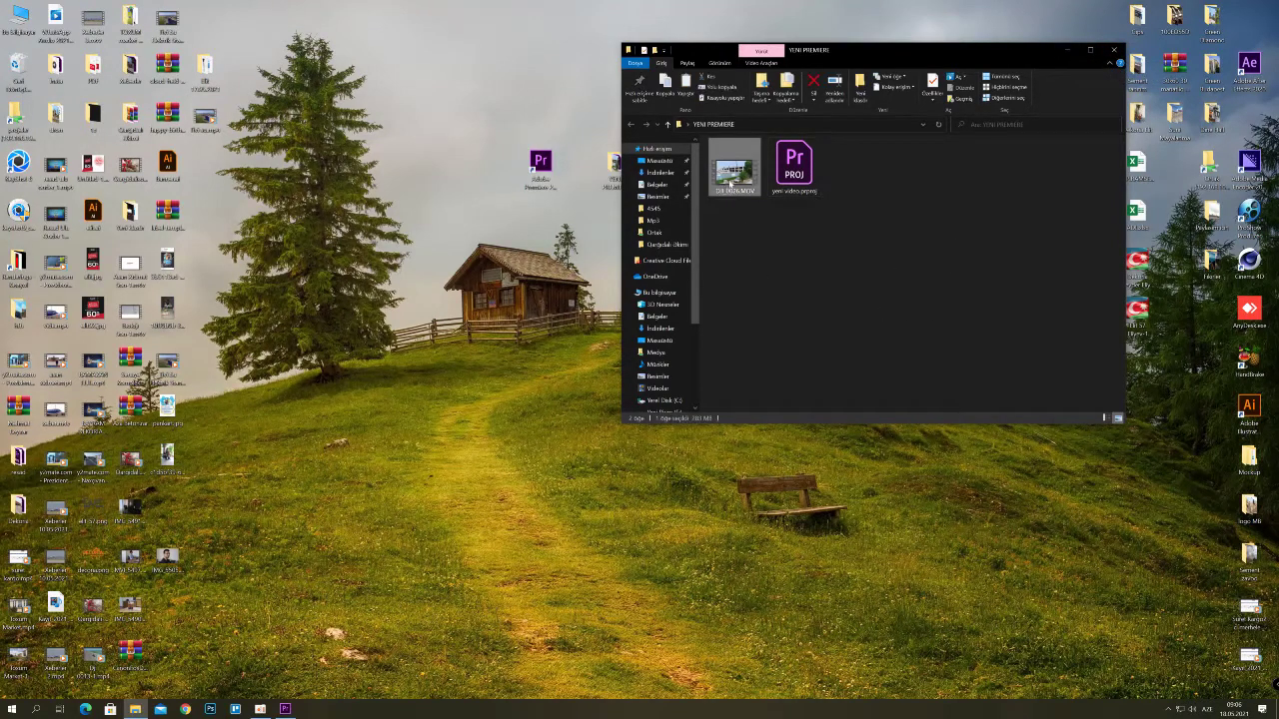
pyautogui.moveTo(734, 172); pyautogui.dragTo(289, 705)
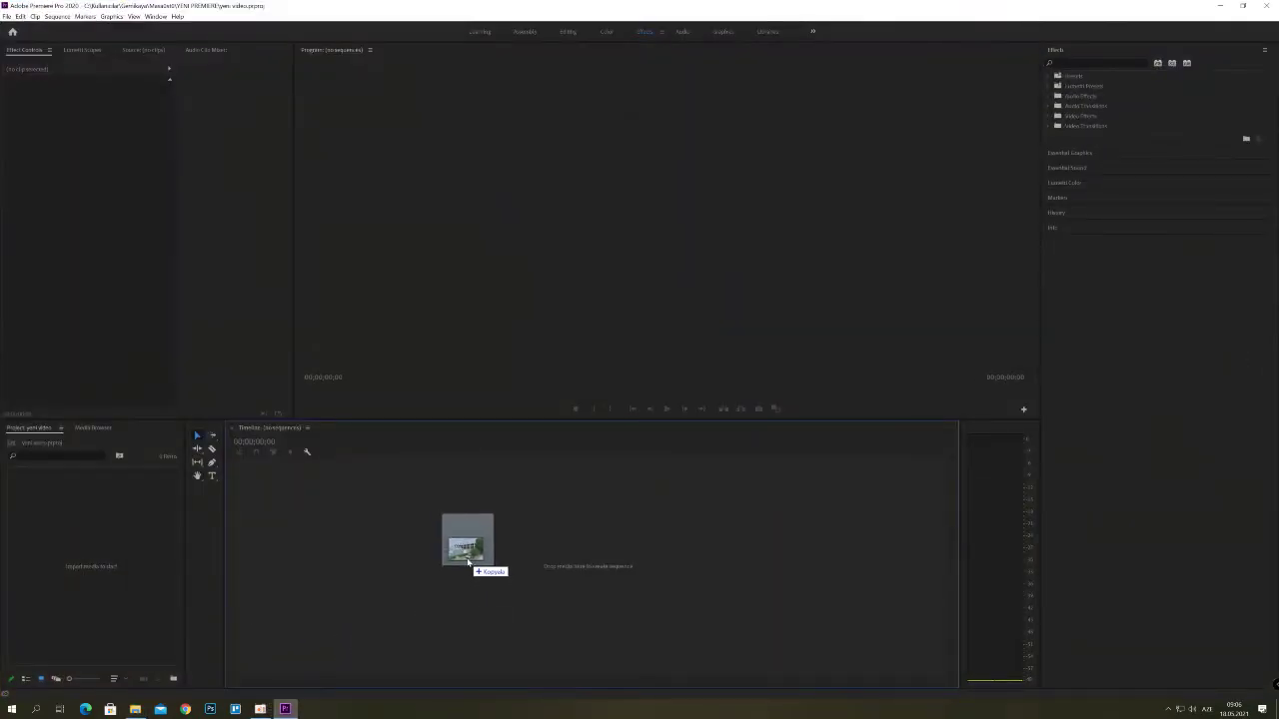
# - Drop DJI_0026.MOV on the timeline to create a DJI_0026 sequence and preview it
pyautogui.moveTo(289, 705); pyautogui.dragTo(462, 548)
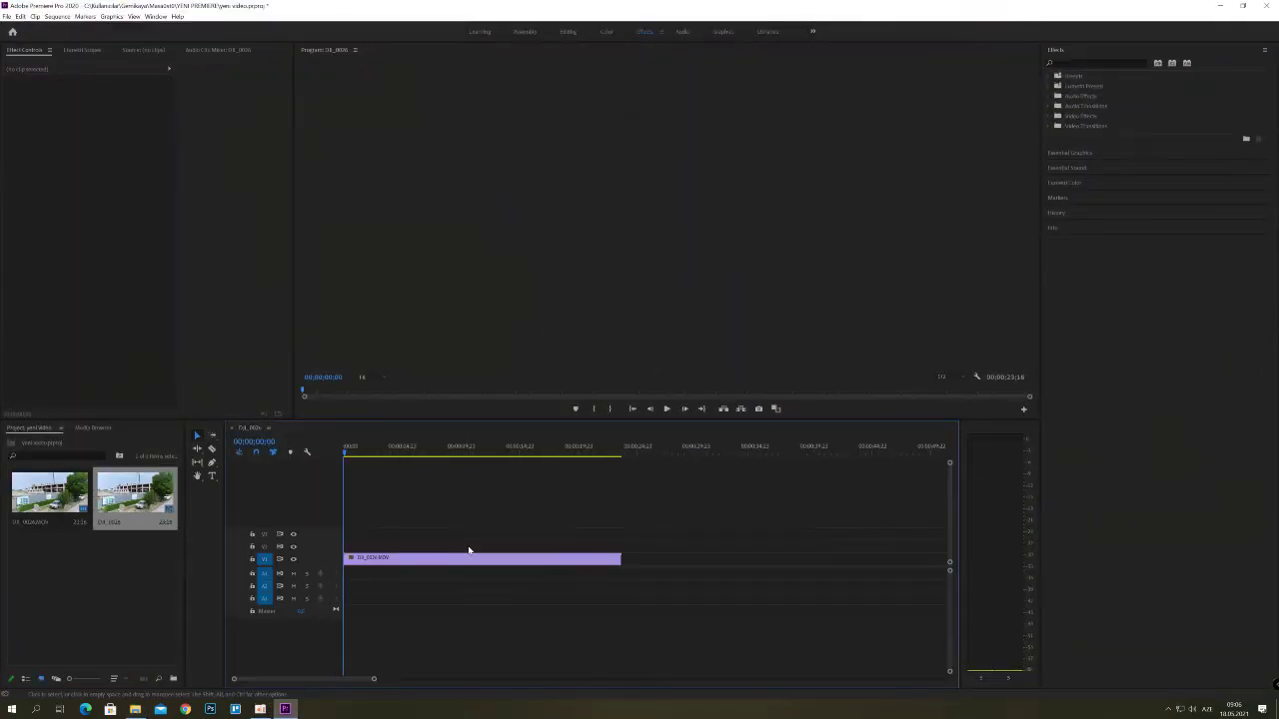
pyautogui.moveTo(346, 455)
pyautogui.mouseDown()
pyautogui.moveTo(503, 456)
pyautogui.moveTo(354, 469)
pyautogui.mouseUp()
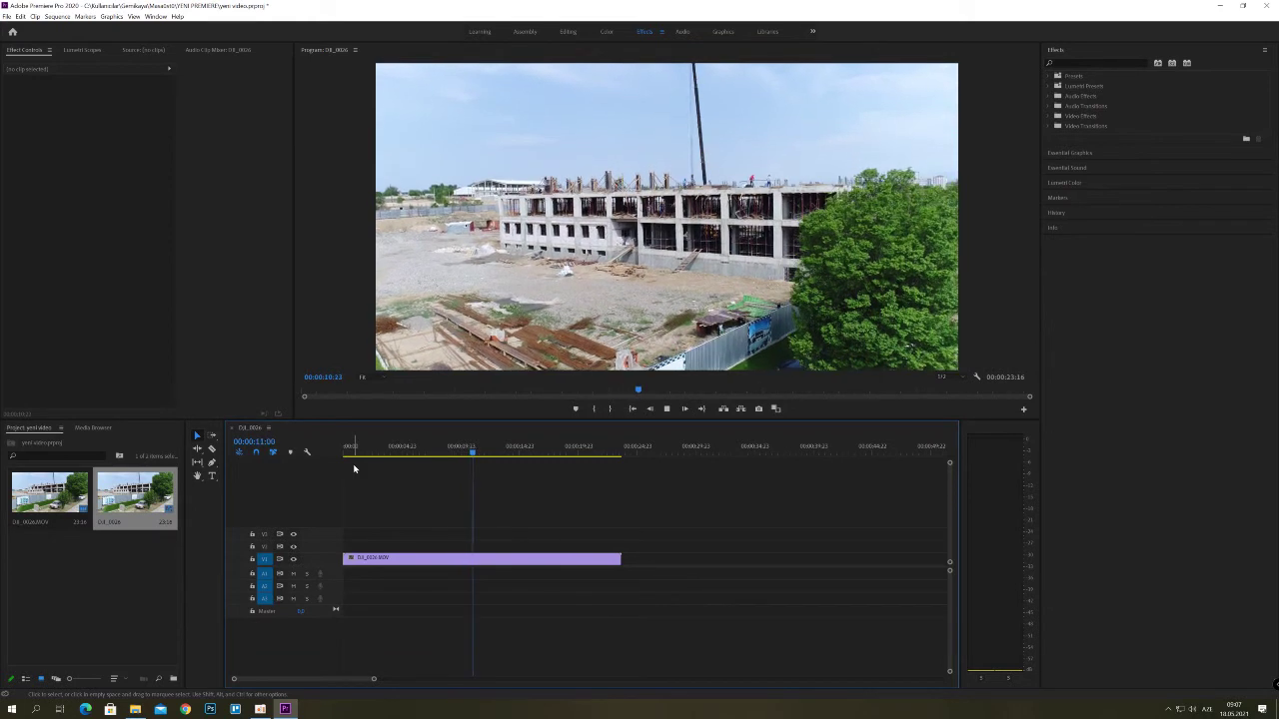
pyautogui.press('space')
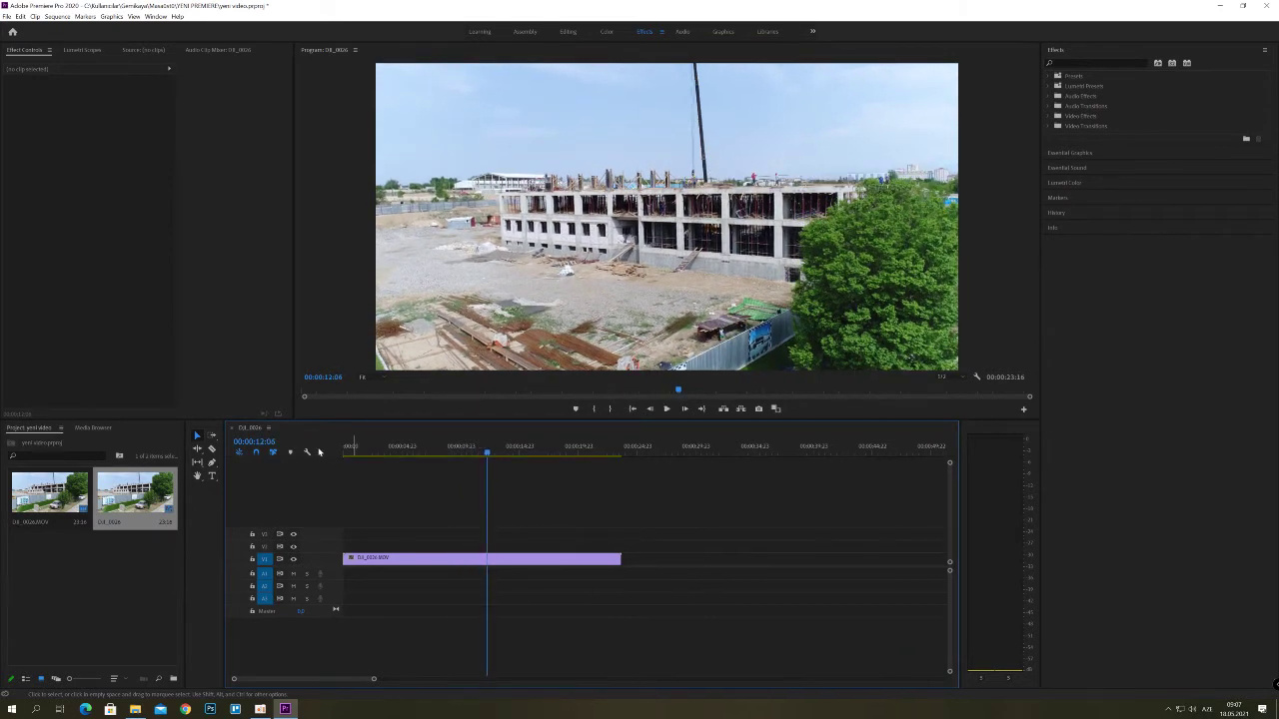
# - Scrub the playhead to the cut point at 00:00:10:19
pyautogui.click(481, 453)
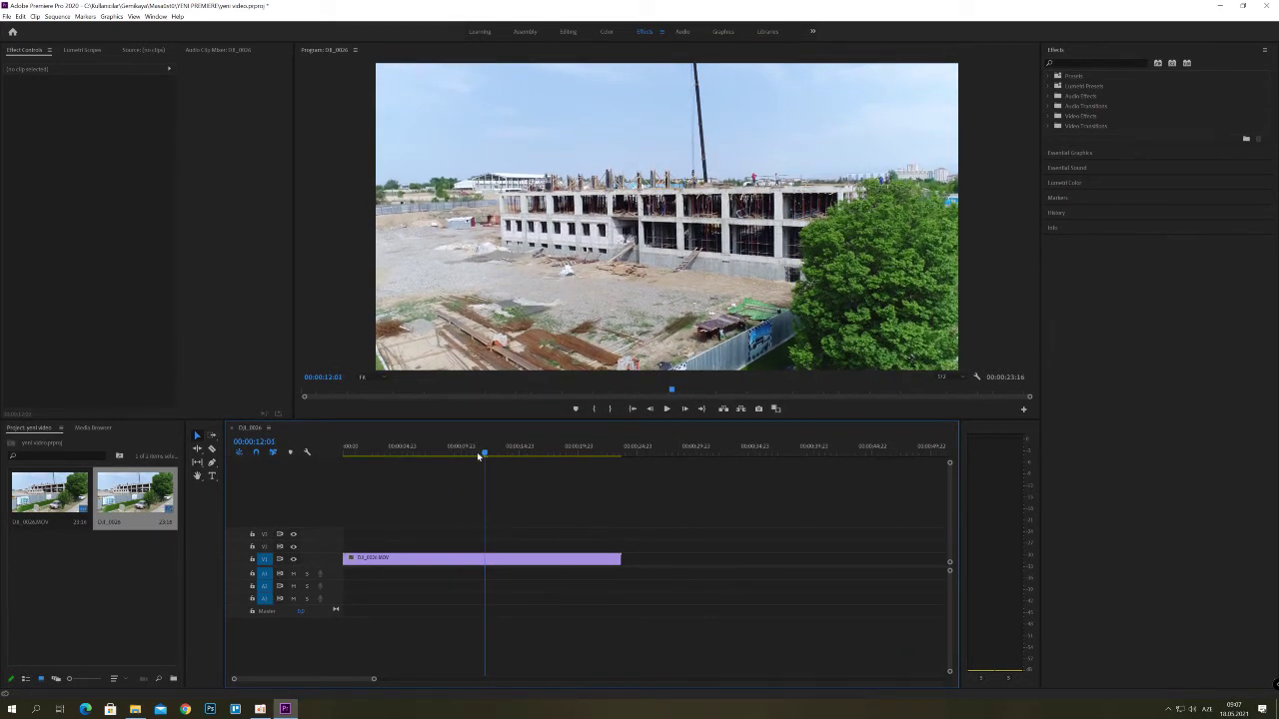
pyautogui.moveTo(480, 455); pyautogui.dragTo(470, 453)
pyautogui.click(473, 562)
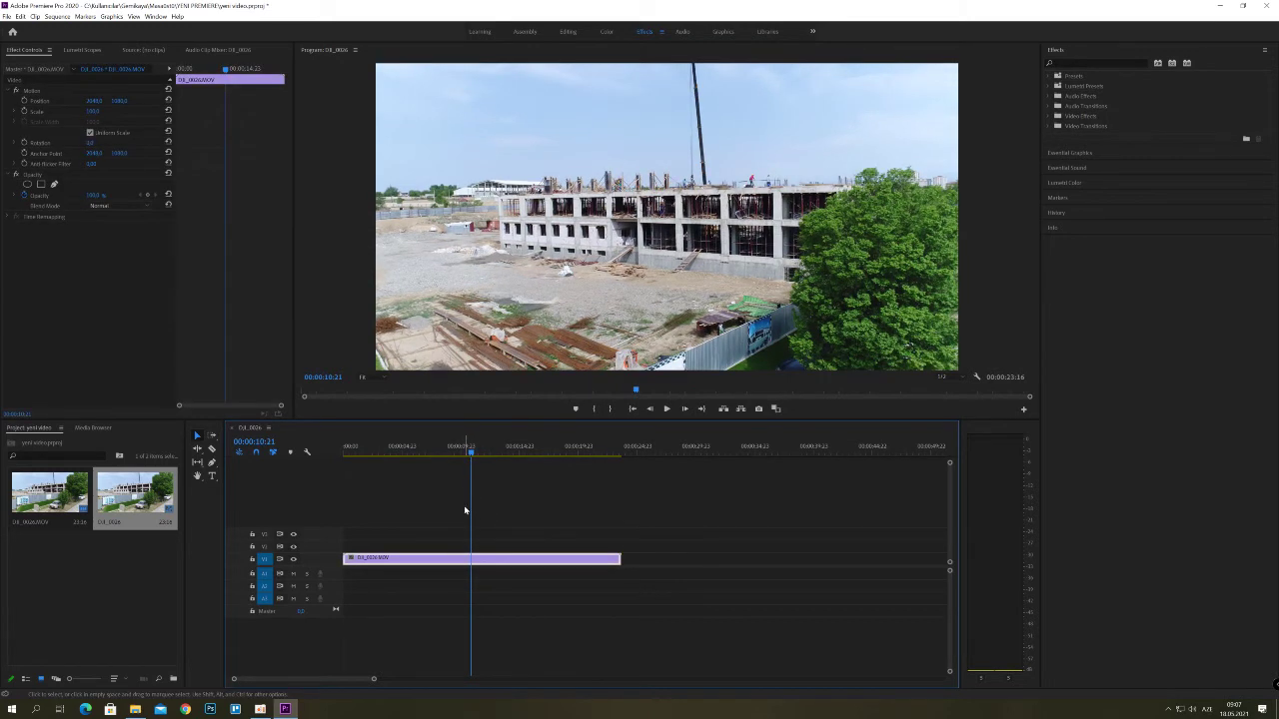
pyautogui.moveTo(473, 455); pyautogui.dragTo(458, 455)
pyautogui.click(470, 454)
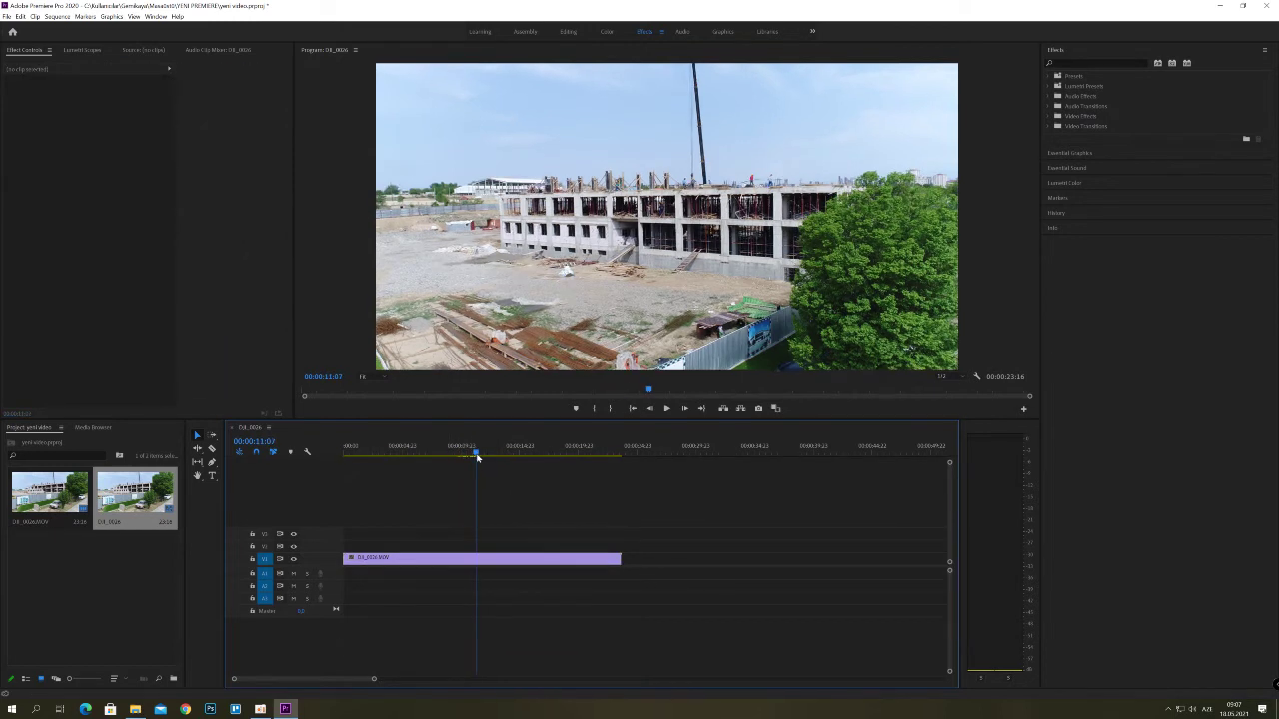
pyautogui.moveTo(470, 454); pyautogui.dragTo(462, 454)
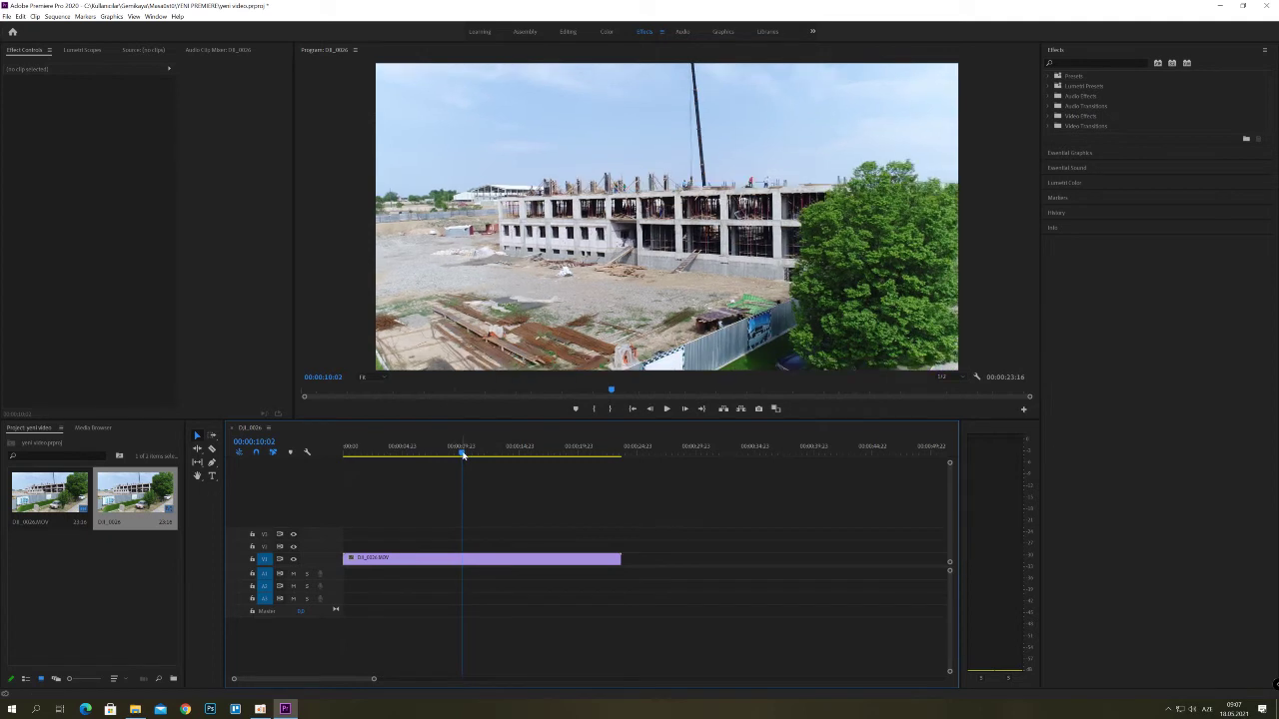
pyautogui.moveTo(461, 455); pyautogui.dragTo(470, 455)
pyautogui.click(471, 559)
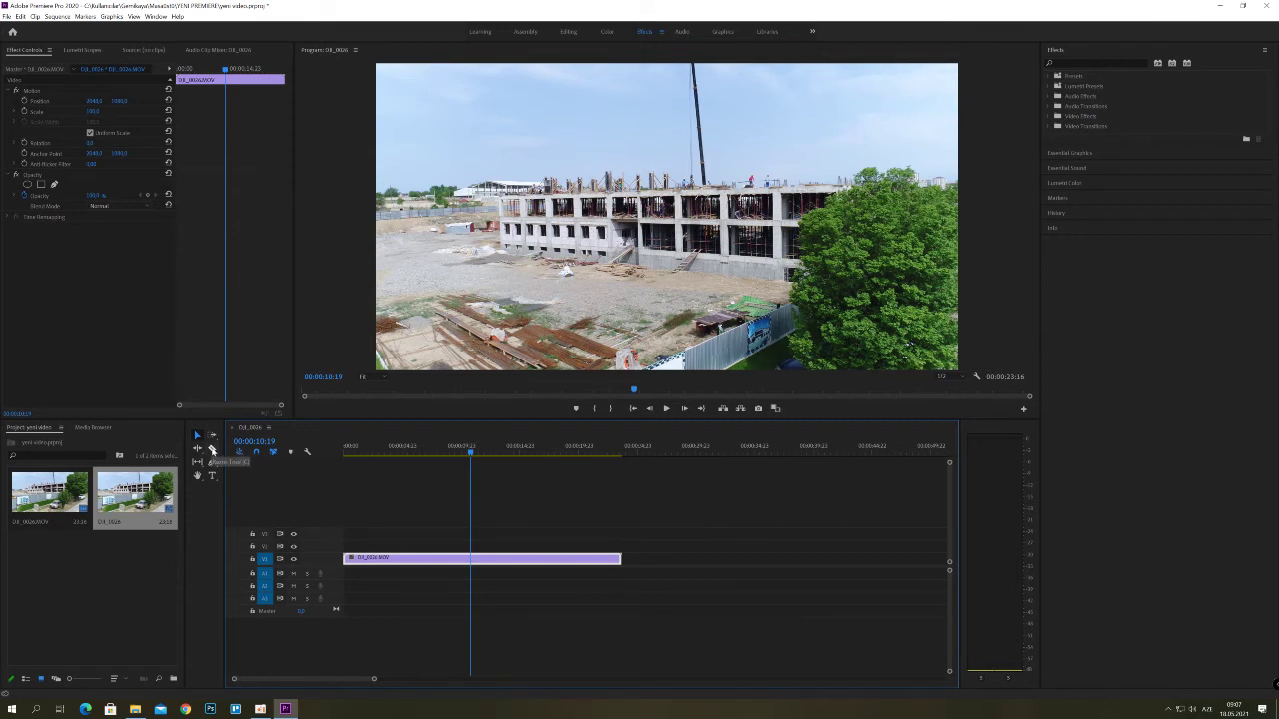
# - Razor the V1 clip at 00:00:10:19 and drag the second piece right, leaving a gap
pyautogui.click(212, 450)
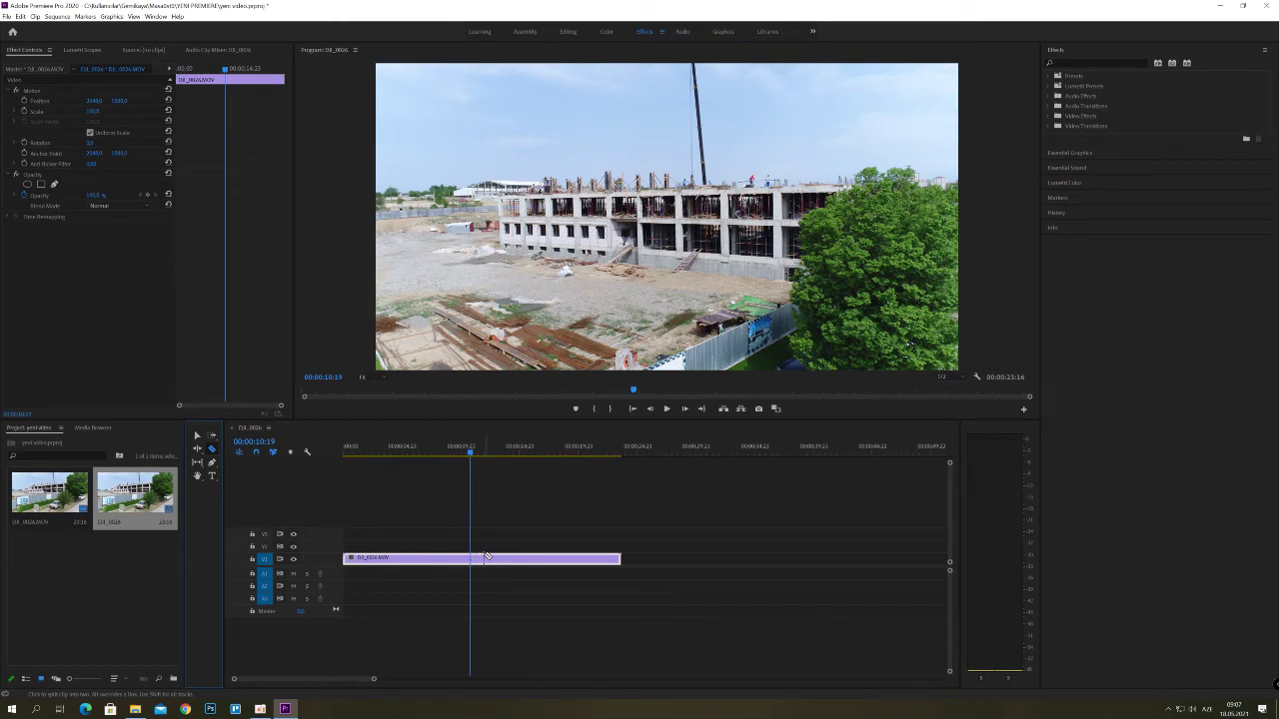
pyautogui.click(471, 558)
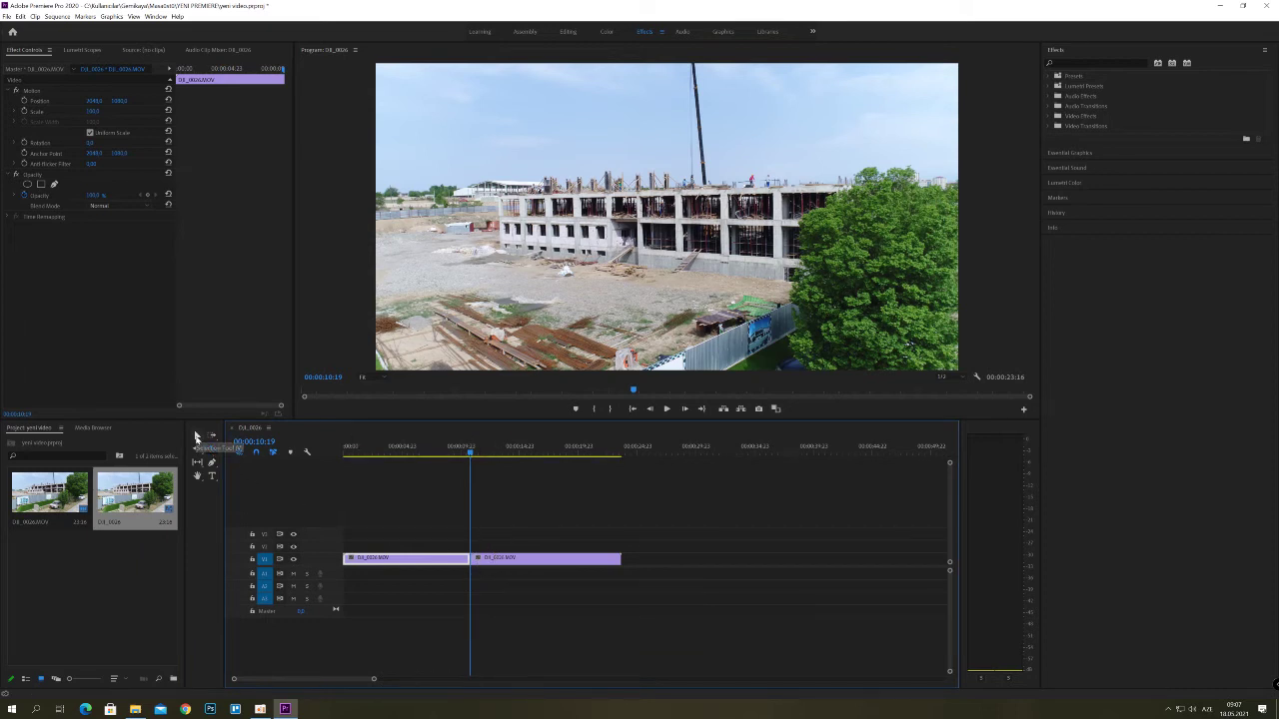
pyautogui.click(197, 437)
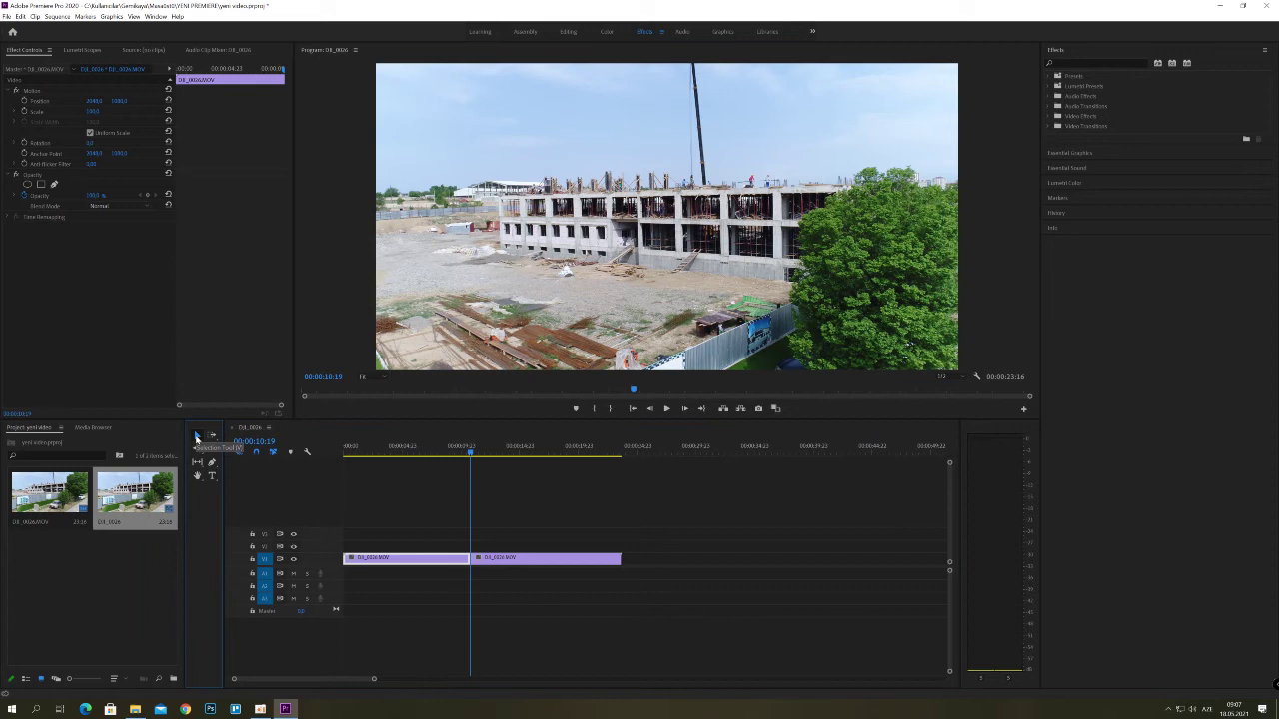
pyautogui.click(519, 561)
pyautogui.moveTo(523, 562); pyautogui.dragTo(562, 562)
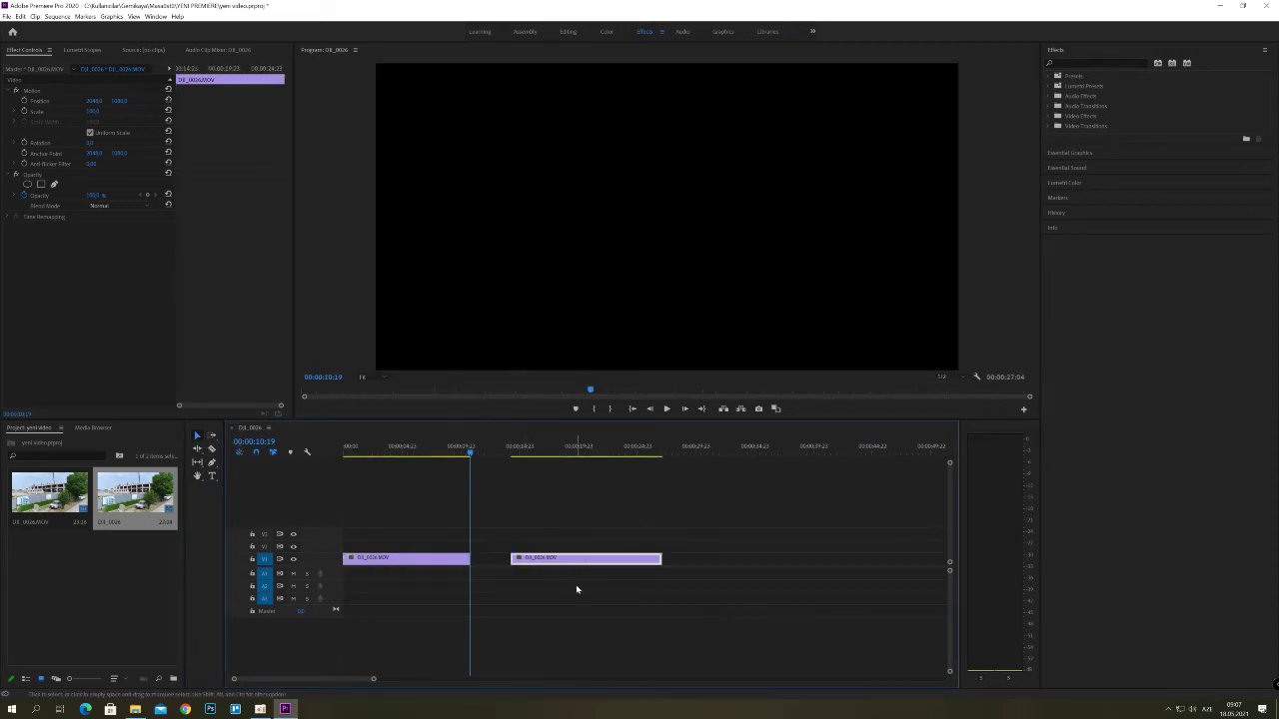
pyautogui.moveTo(500, 450); pyautogui.dragTo(445, 462)
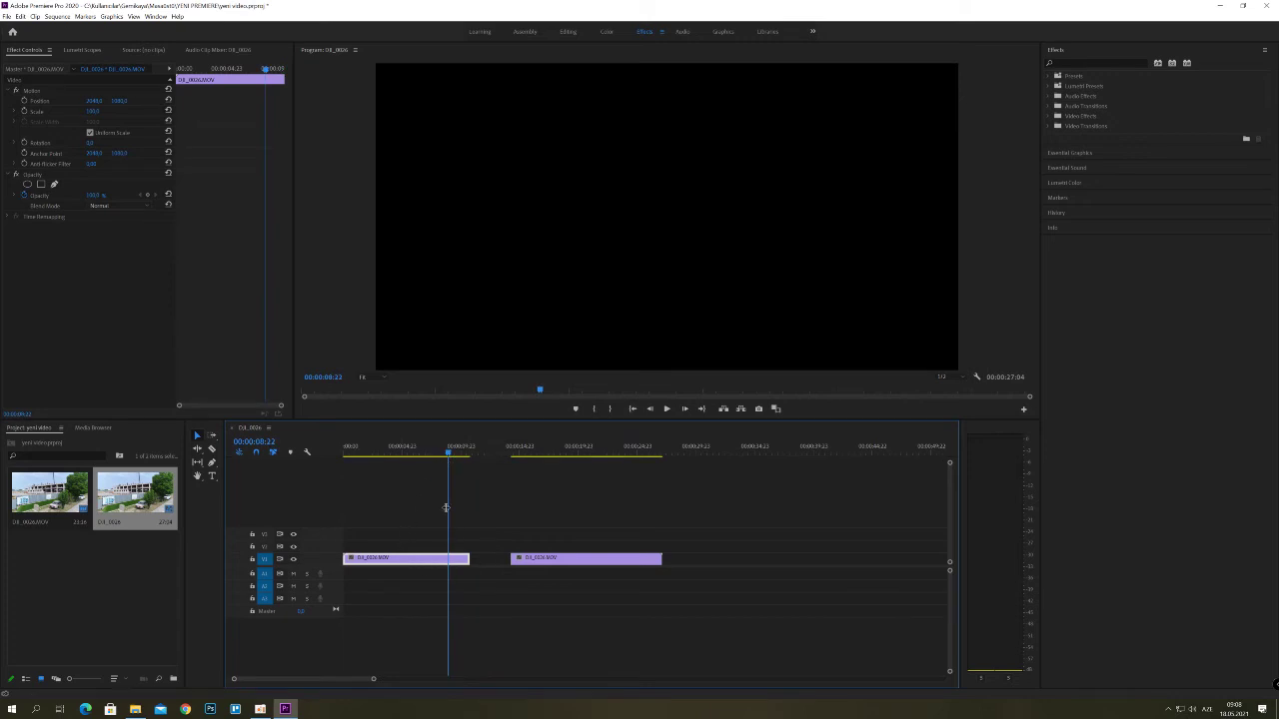
pyautogui.click(427, 450)
pyautogui.moveTo(416, 455); pyautogui.dragTo(404, 456)
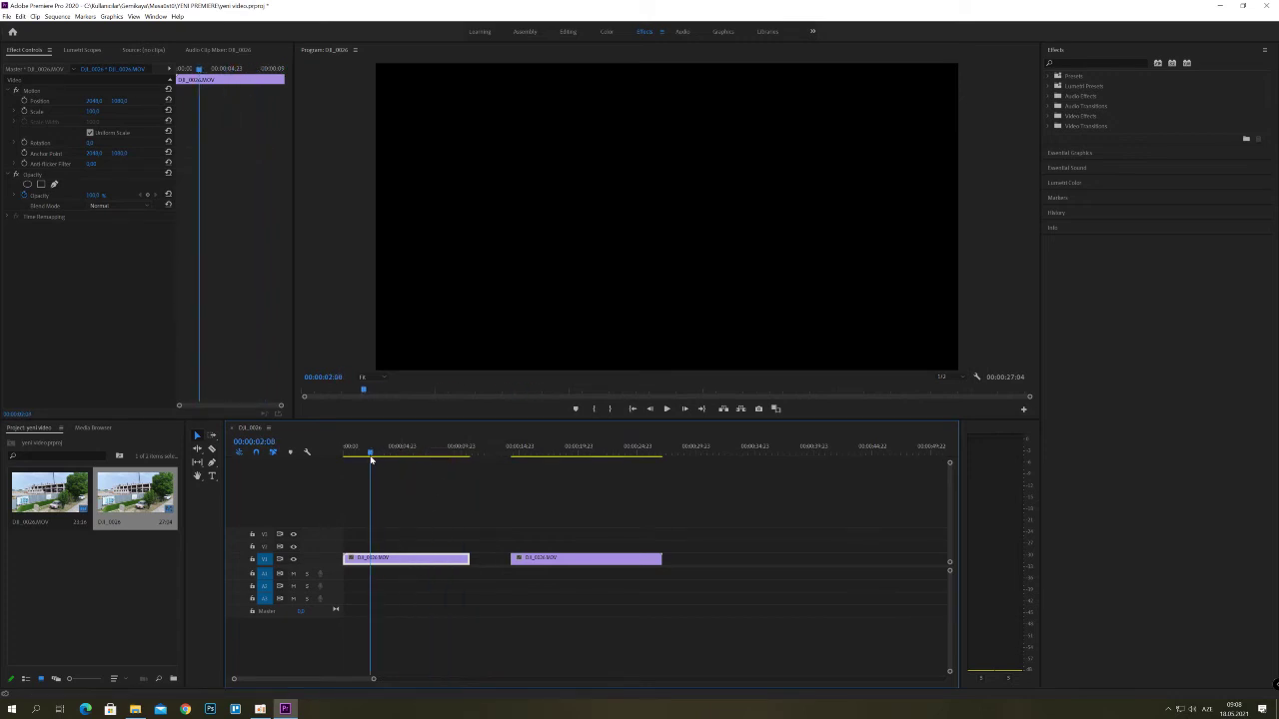
pyautogui.click(588, 491)
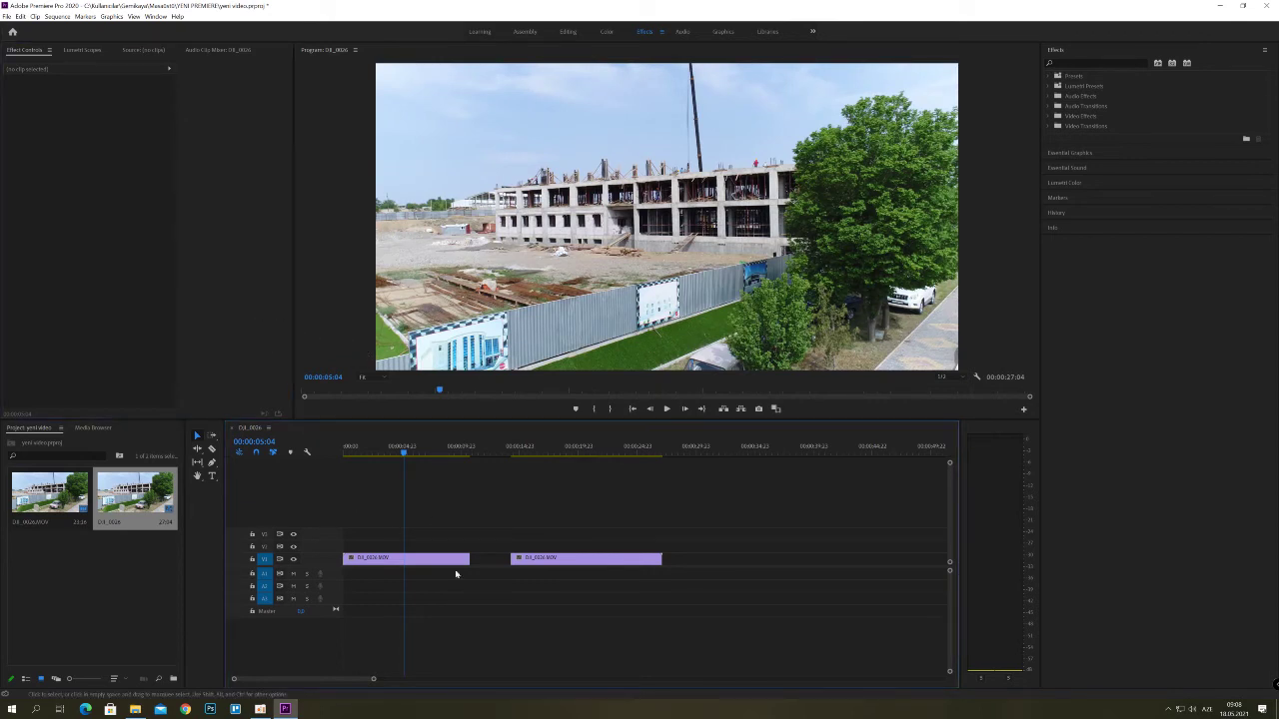
pyautogui.click(173, 605)
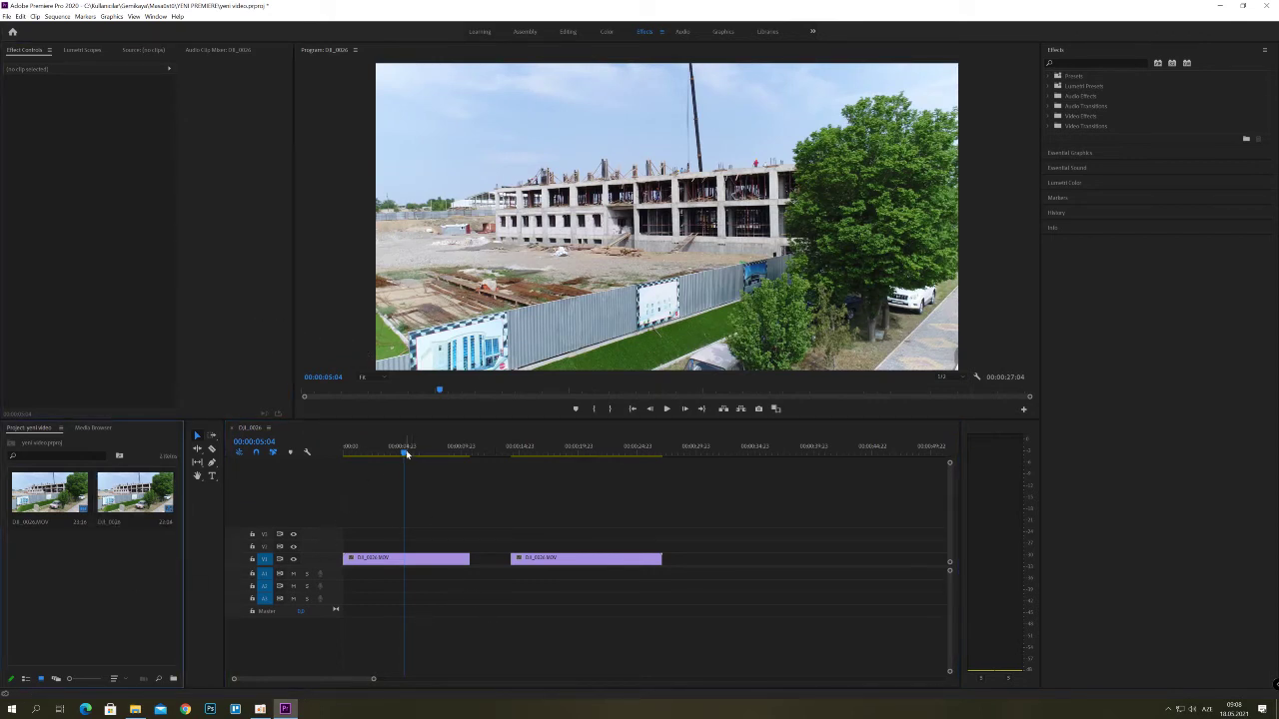
pyautogui.moveTo(403, 455); pyautogui.dragTo(372, 455)
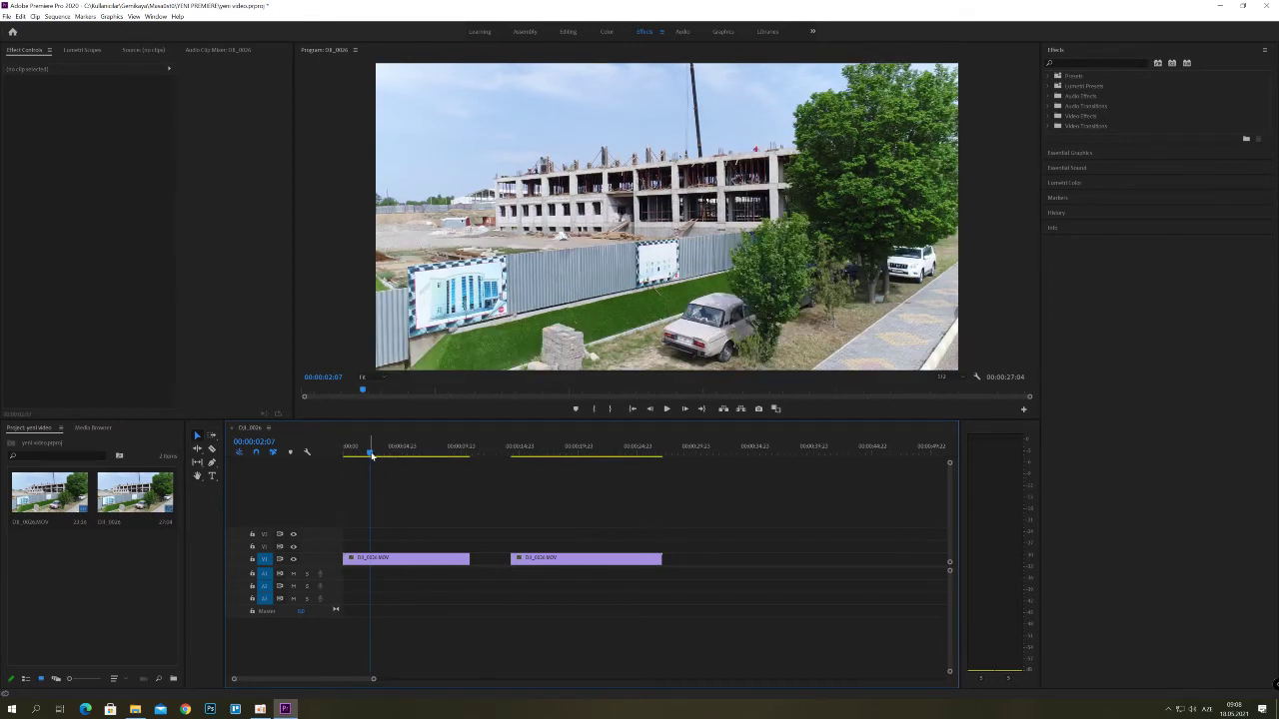
pyautogui.moveTo(372, 455); pyautogui.dragTo(449, 456)
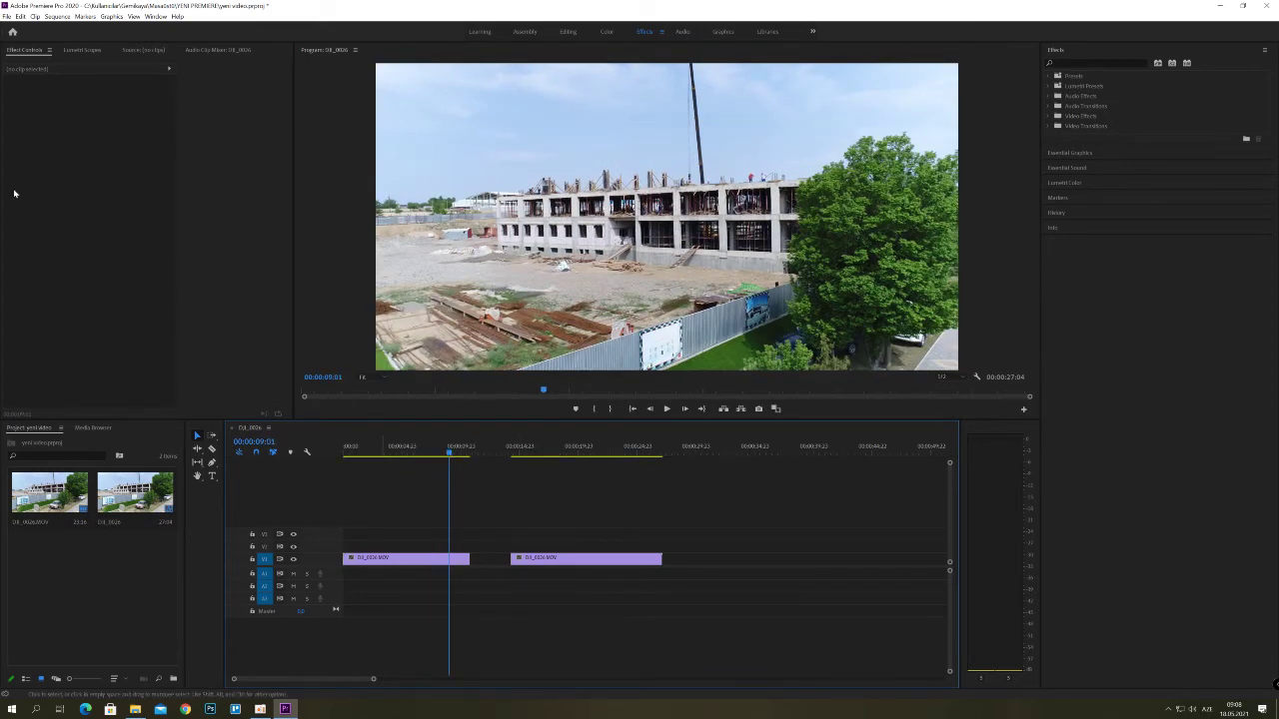
# - Save the yeni video project with its split clip, then exit Premiere Pro
pyautogui.click(6, 17)
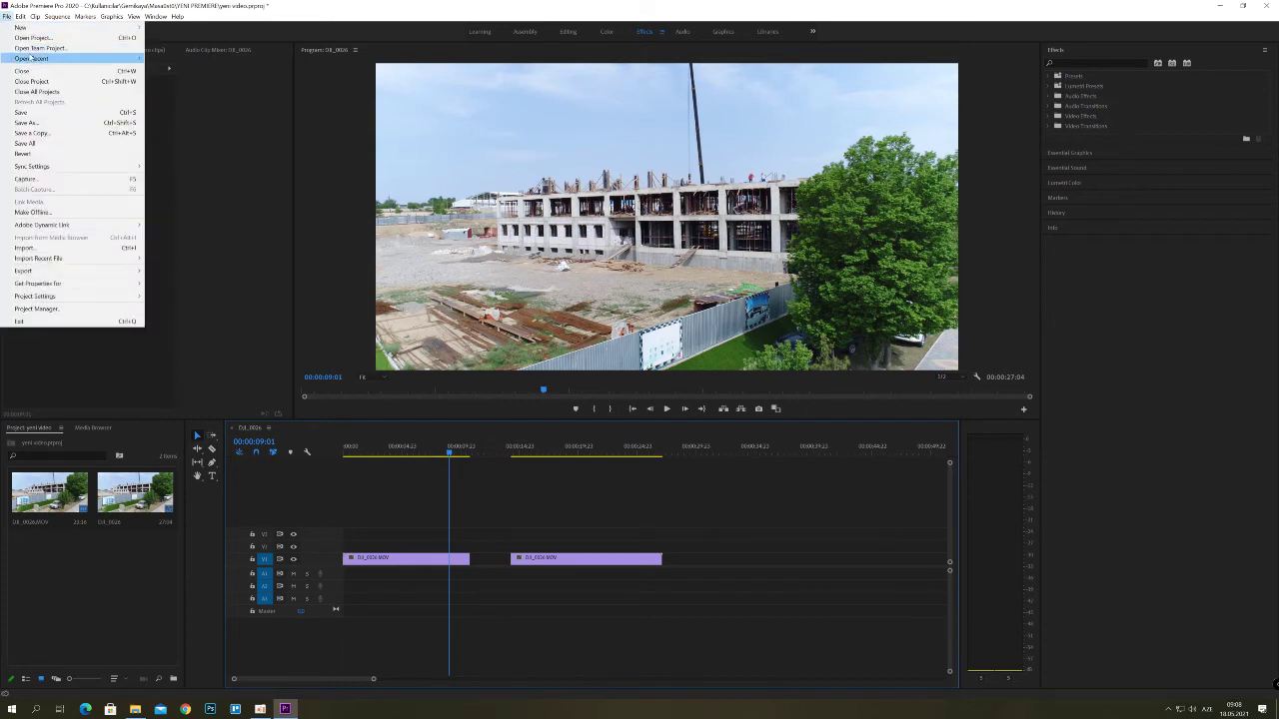
pyautogui.click(57, 115)
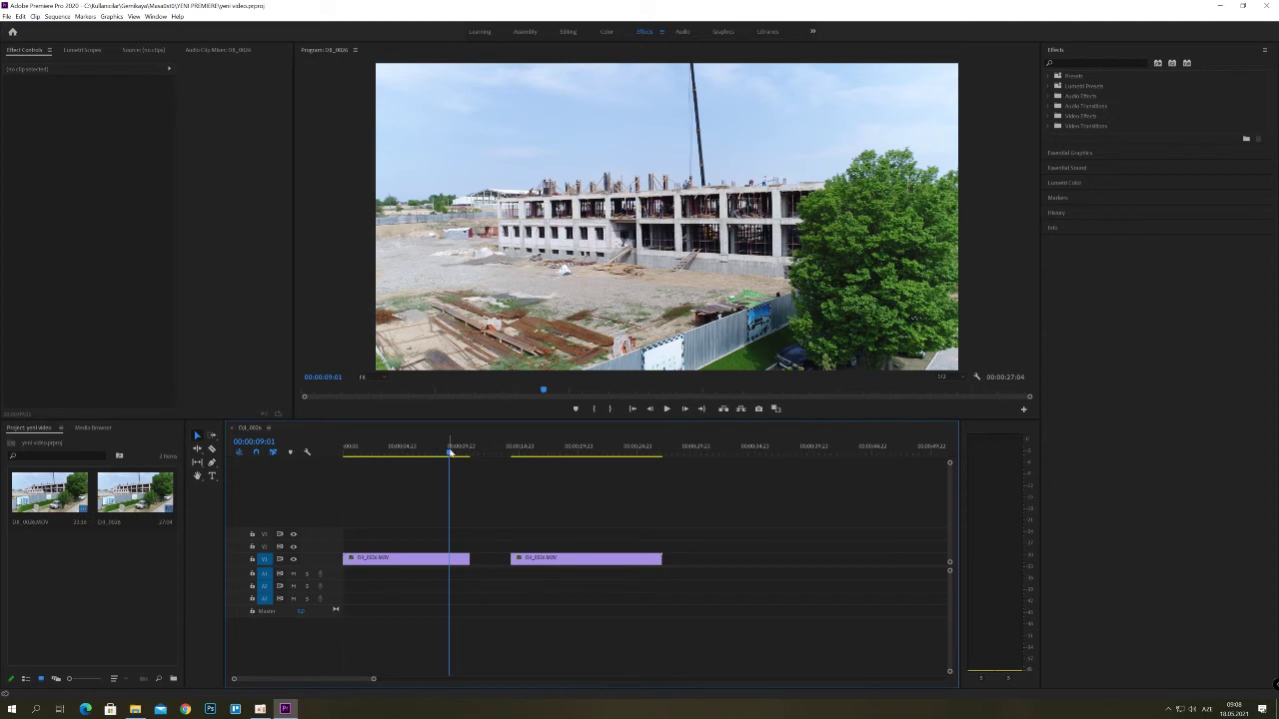
pyautogui.click(453, 446)
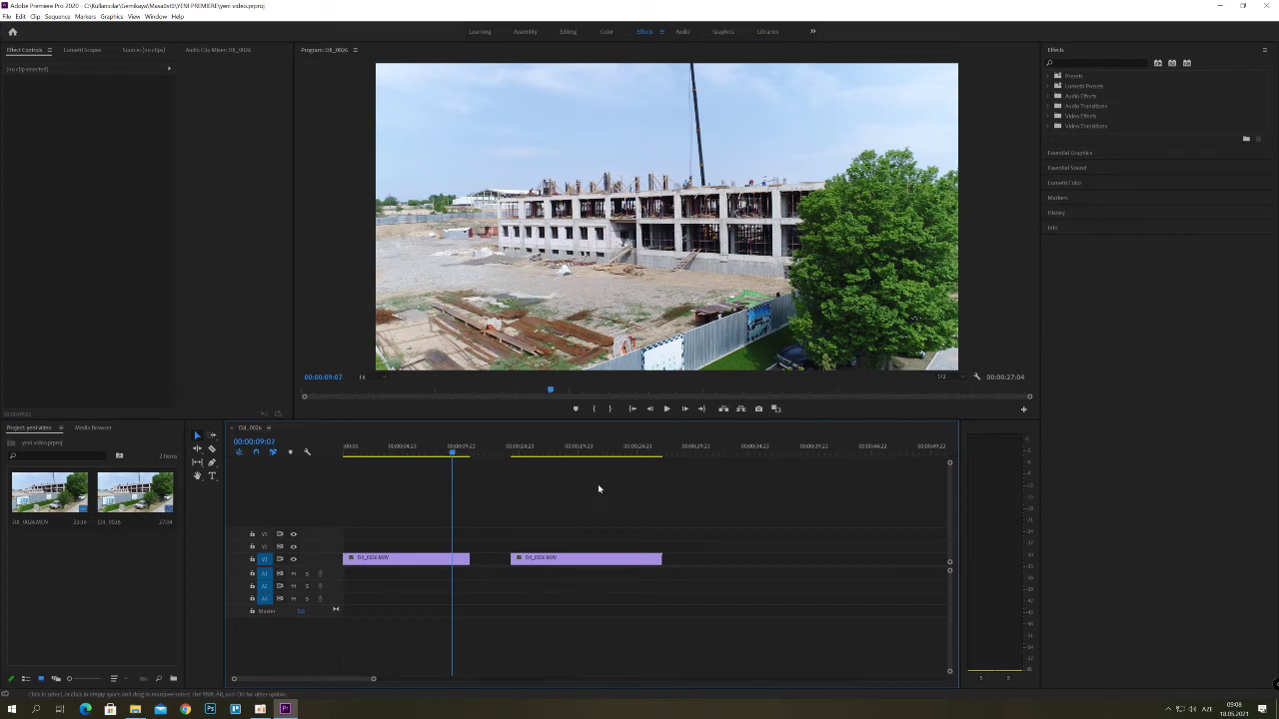
pyautogui.click(1267, 7)
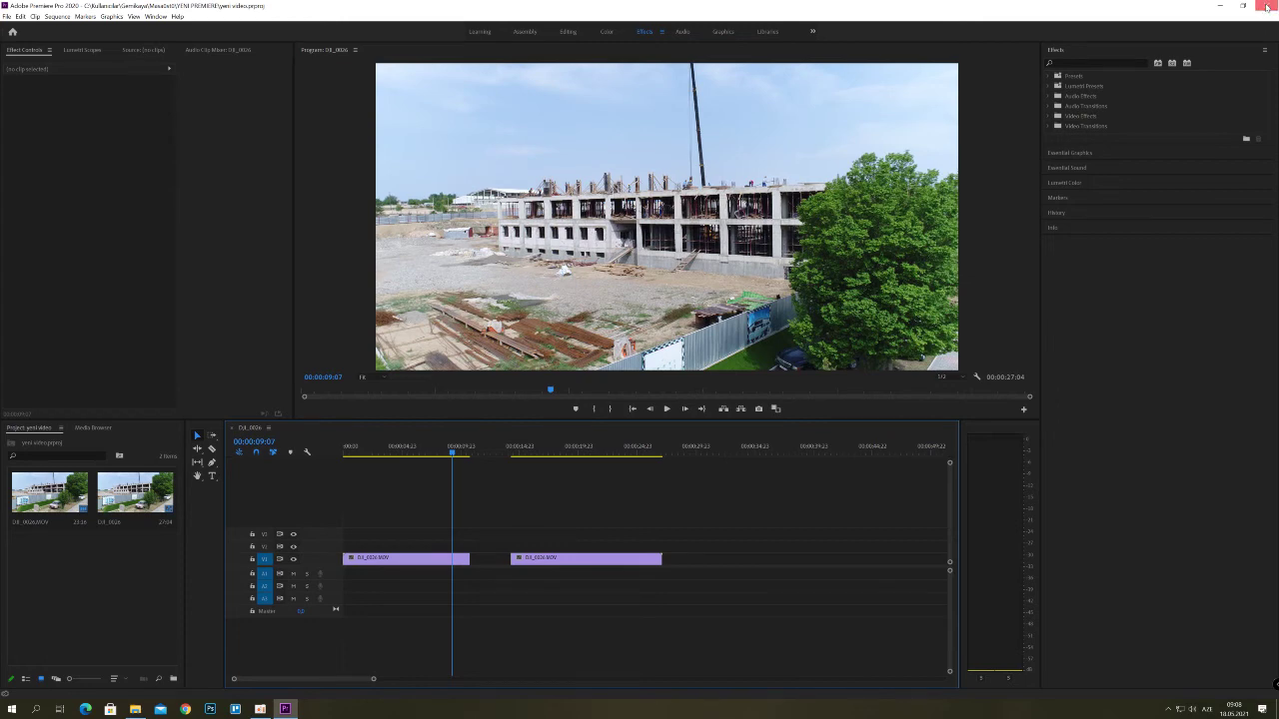
# - Close the open folder window and reopen the YENI PREMIERE desktop folder
pyautogui.click(1113, 50)
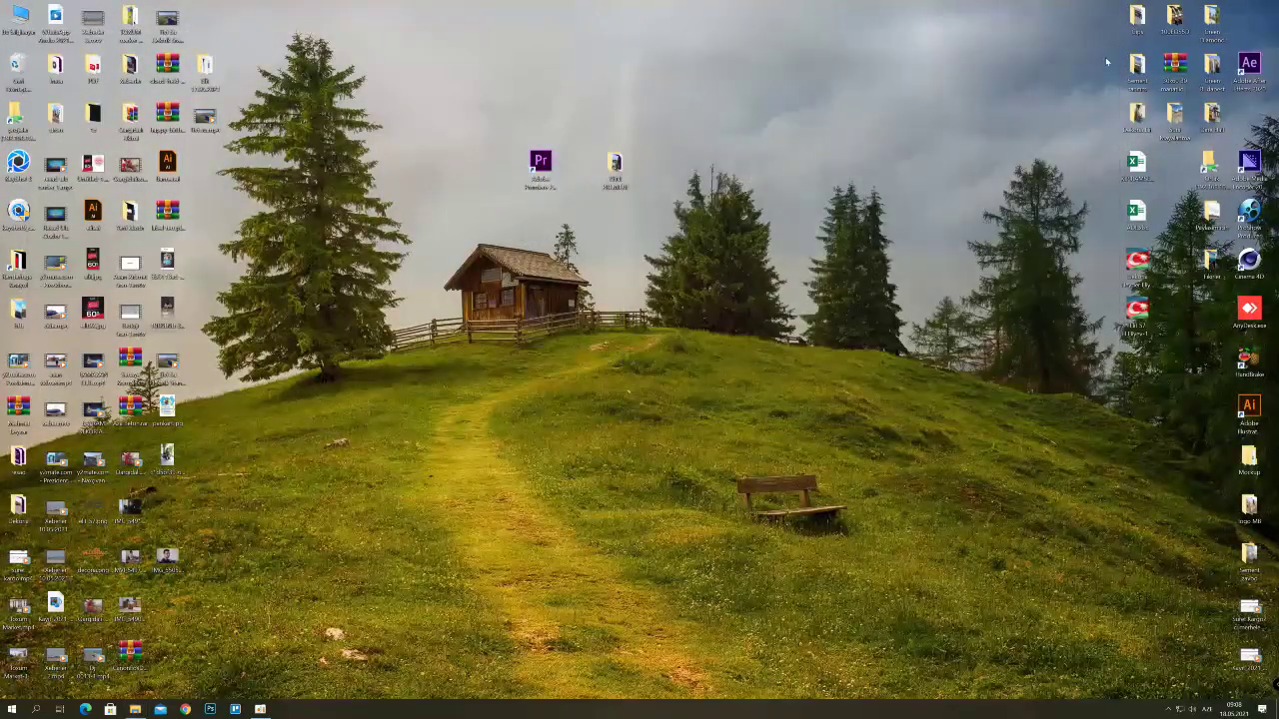
pyautogui.click(618, 170)
pyautogui.moveTo(615, 168)
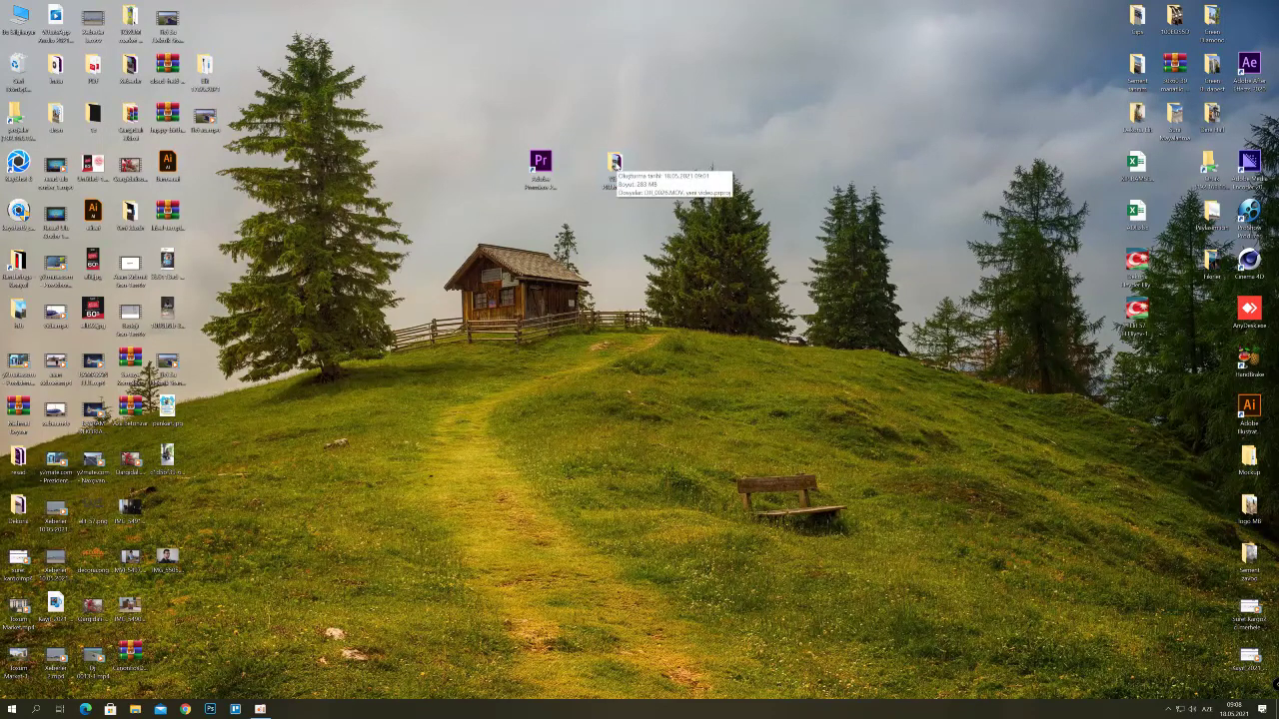
pyautogui.doubleClick(616, 167)
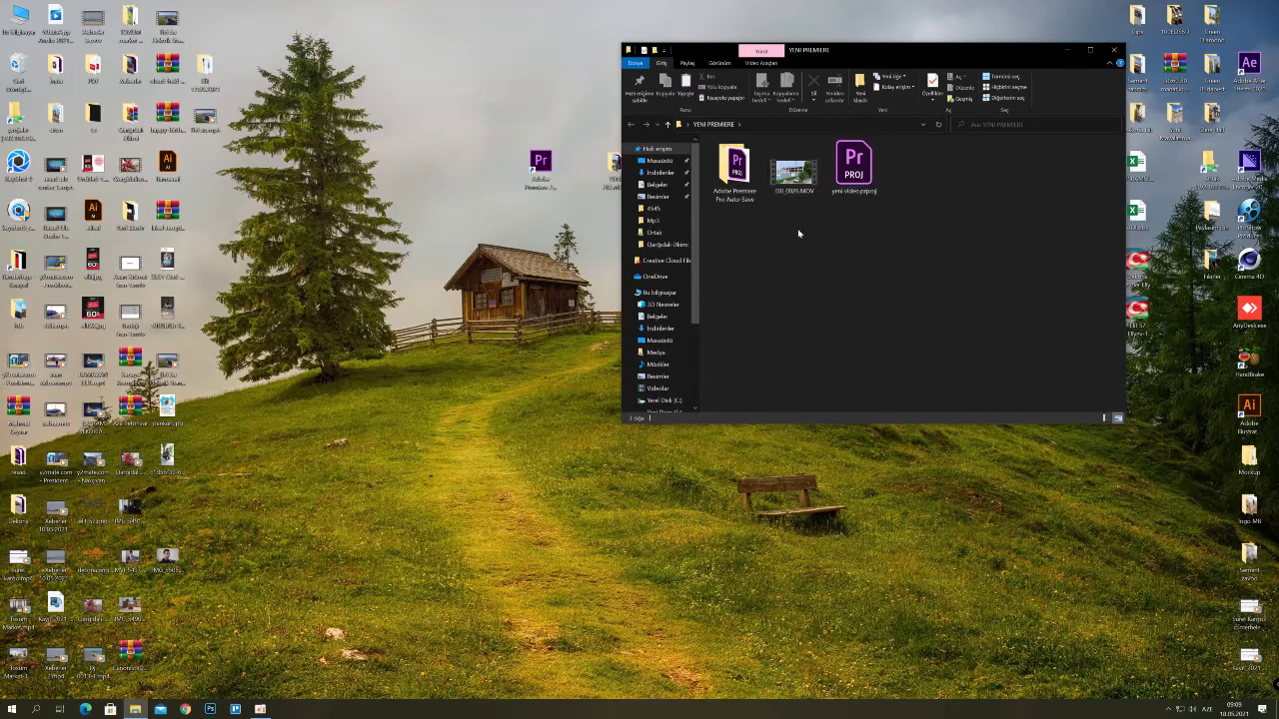
# - Look inside the Adobe Premiere Pro Auto-Save folder at the autosaved project copy, then return
pyautogui.click(731, 183)
pyautogui.click(857, 178)
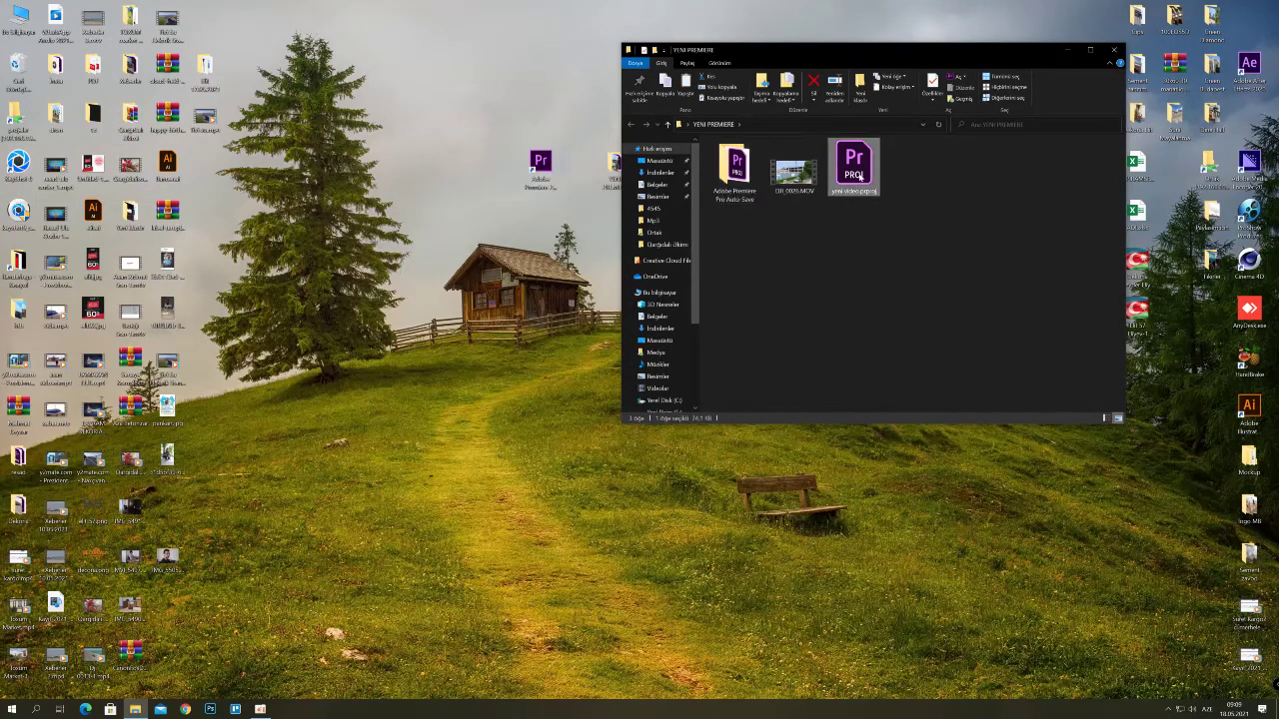
pyautogui.click(751, 177)
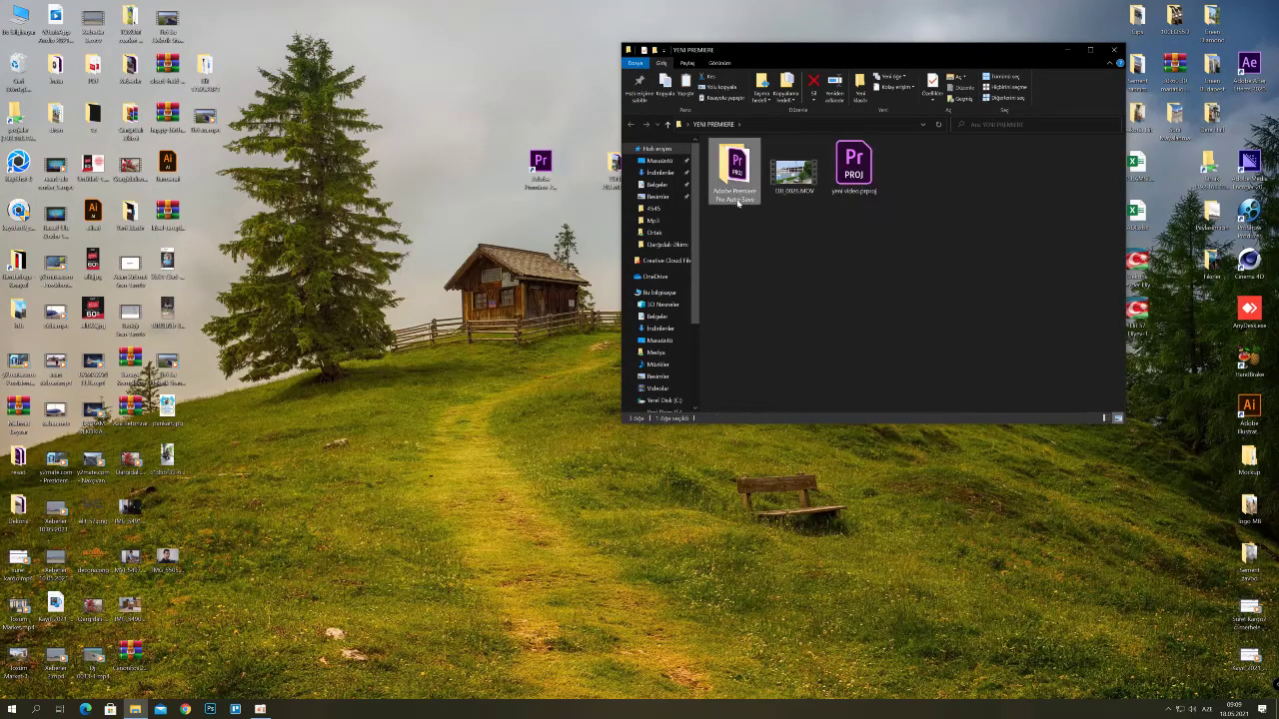
pyautogui.doubleClick(740, 166)
pyautogui.click(755, 160)
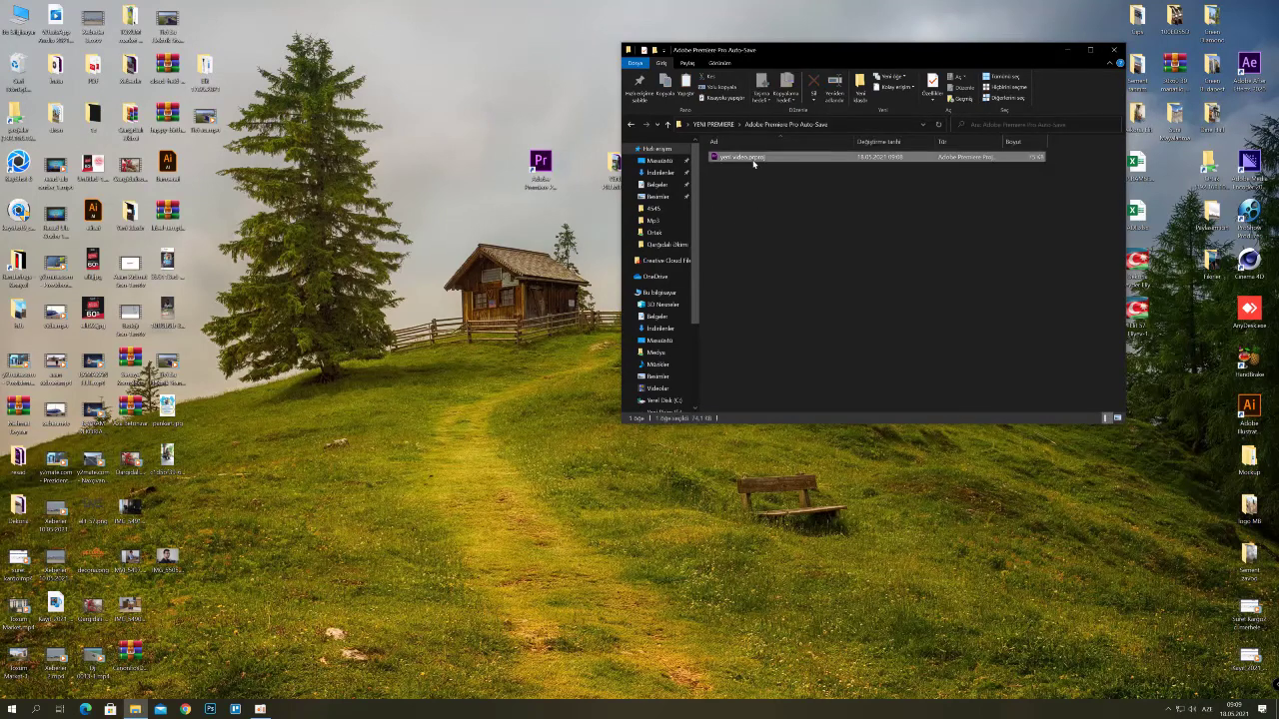
pyautogui.press('BackSpace')
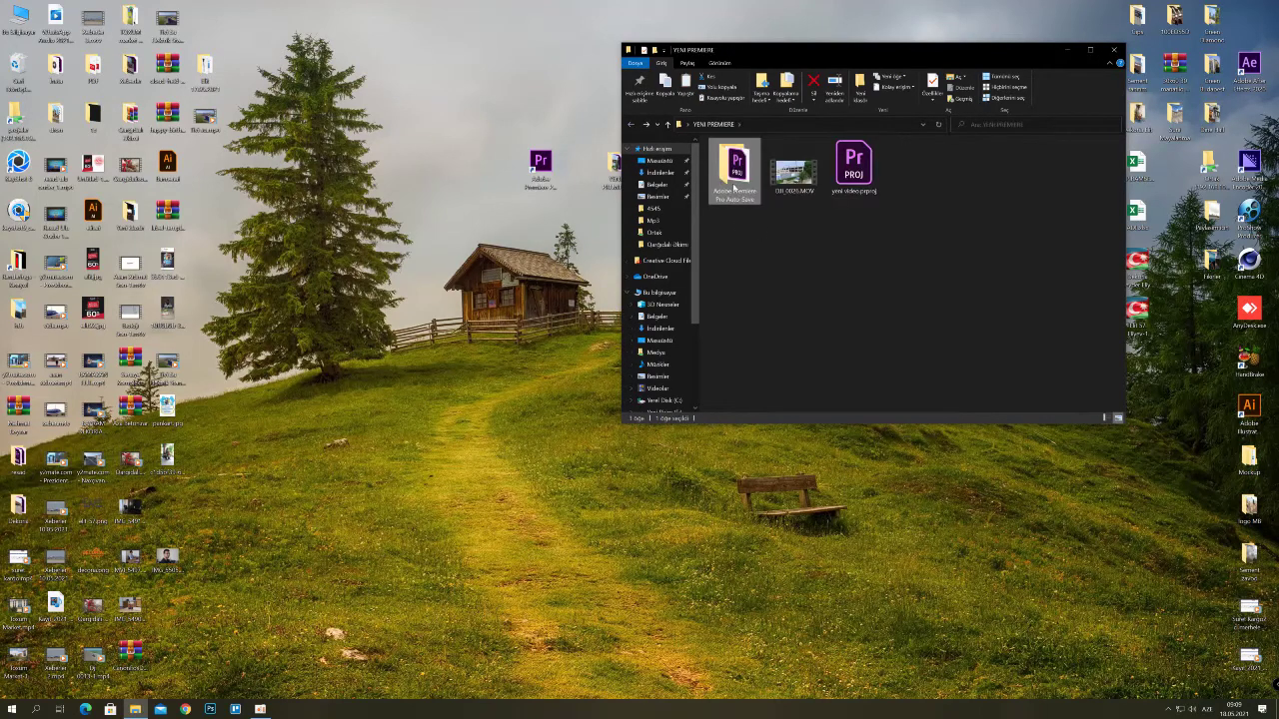
pyautogui.click(812, 255)
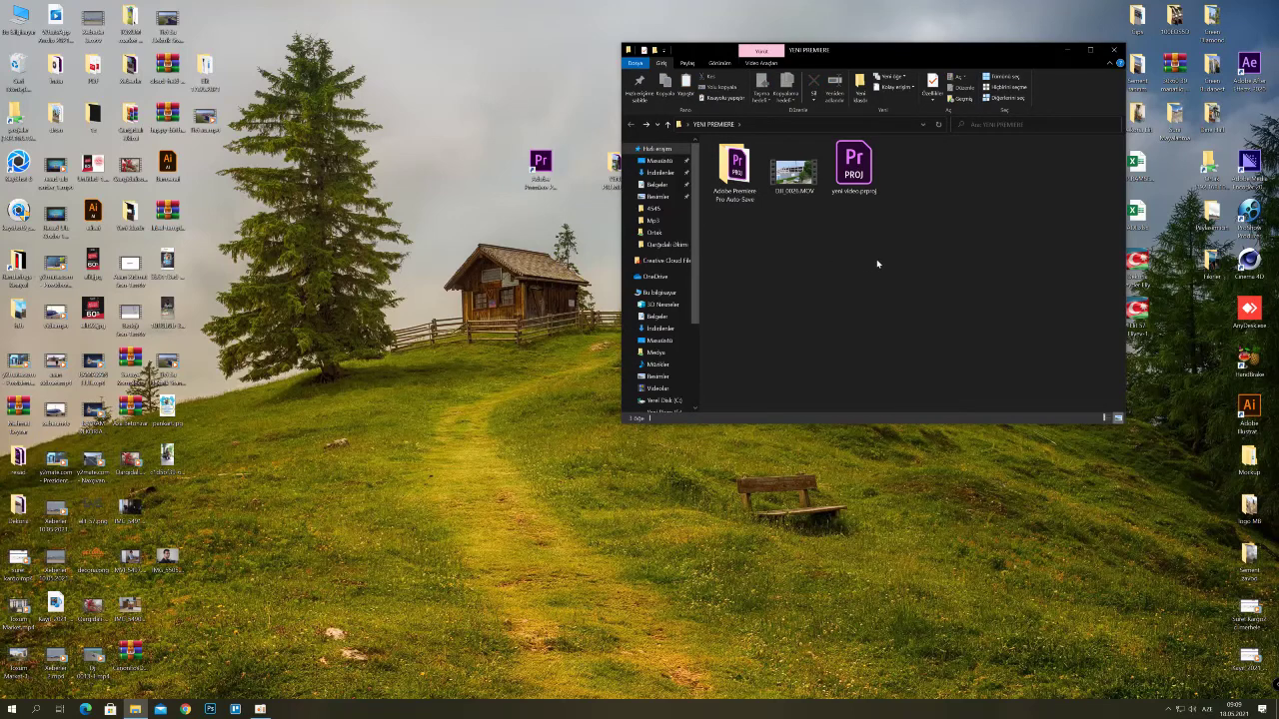
# - Inspect yeni video.prproj, the Auto-Save folder and DJI_0025.MOV in the YENI PREMIERE folder
pyautogui.click(856, 195)
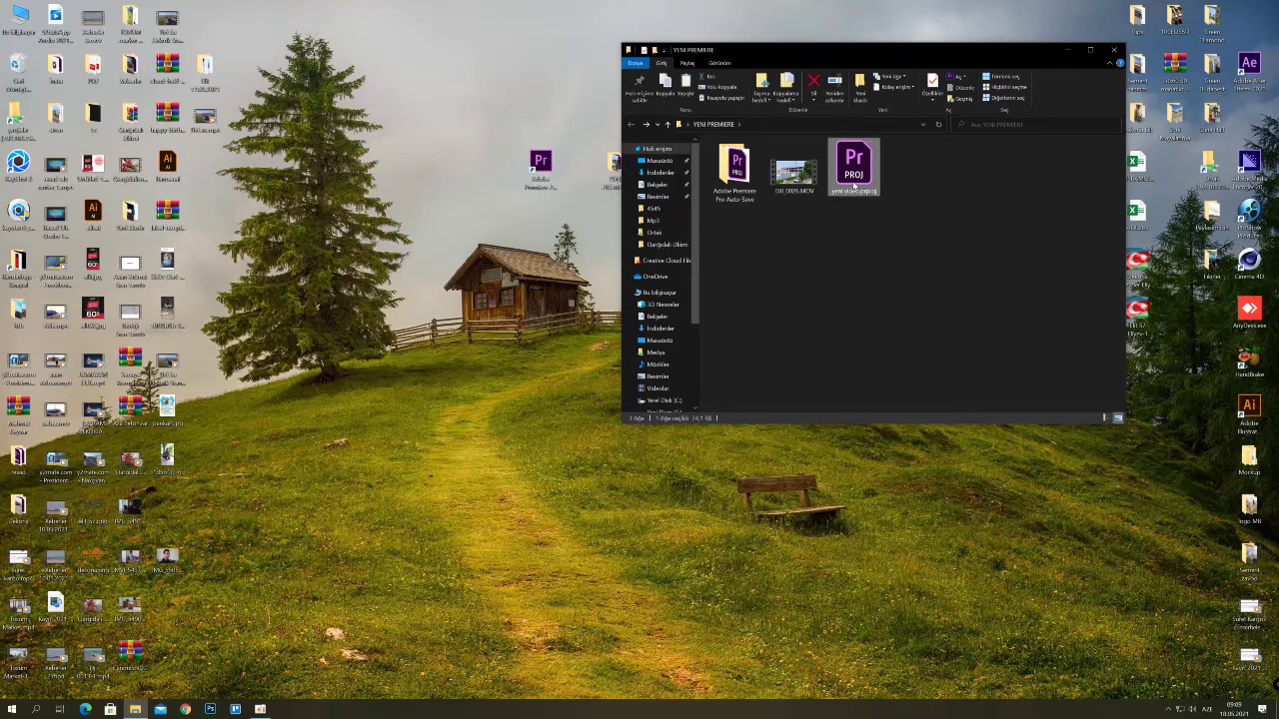
pyautogui.click(859, 244)
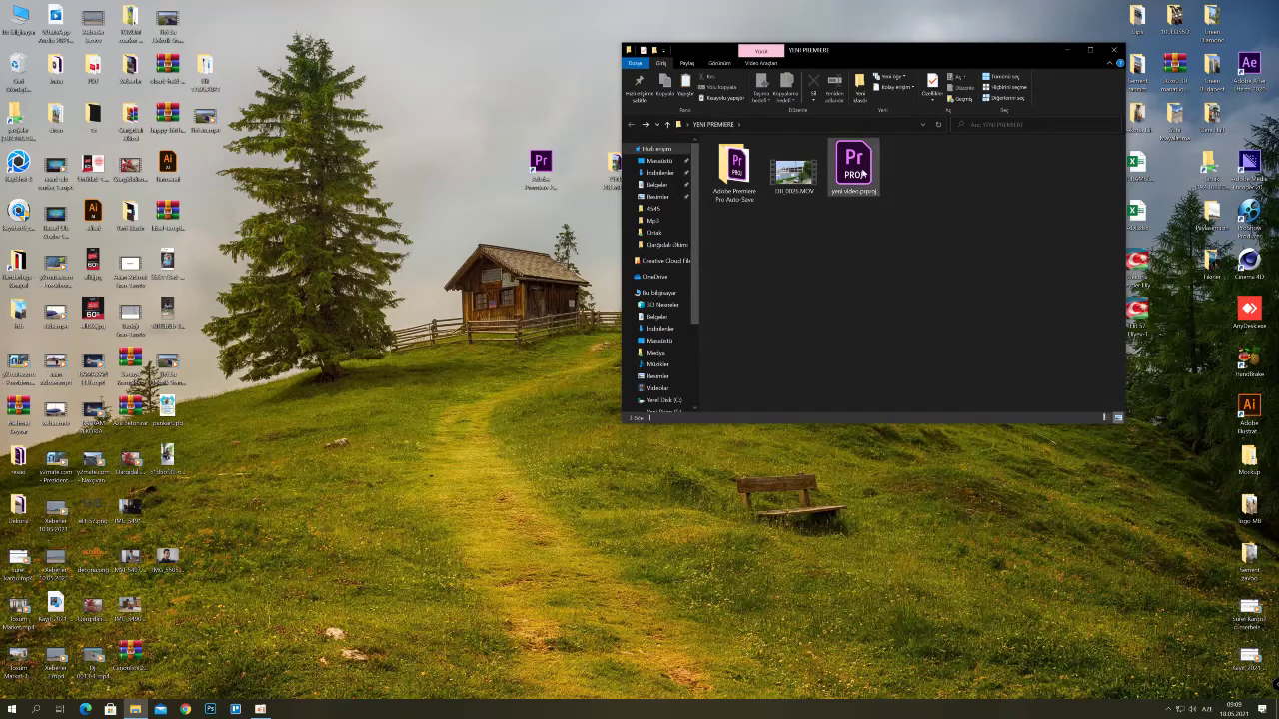
pyautogui.click(735, 197)
pyautogui.click(774, 252)
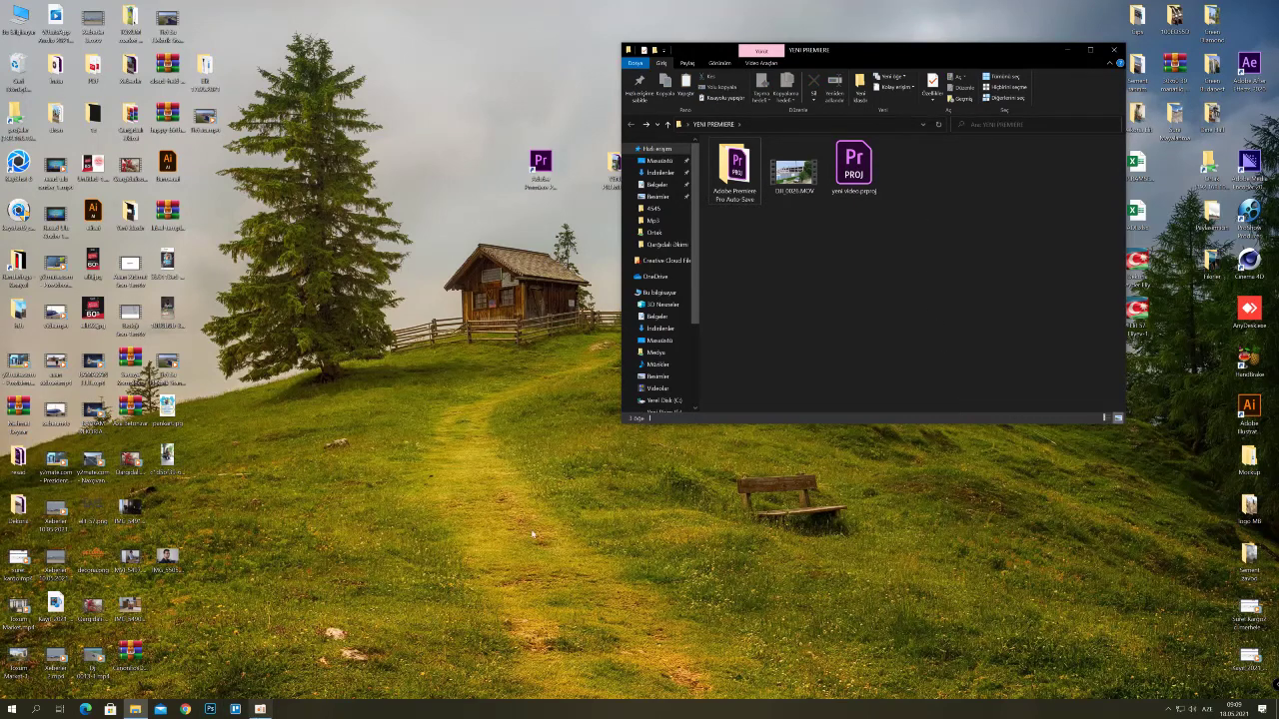
pyautogui.click(794, 178)
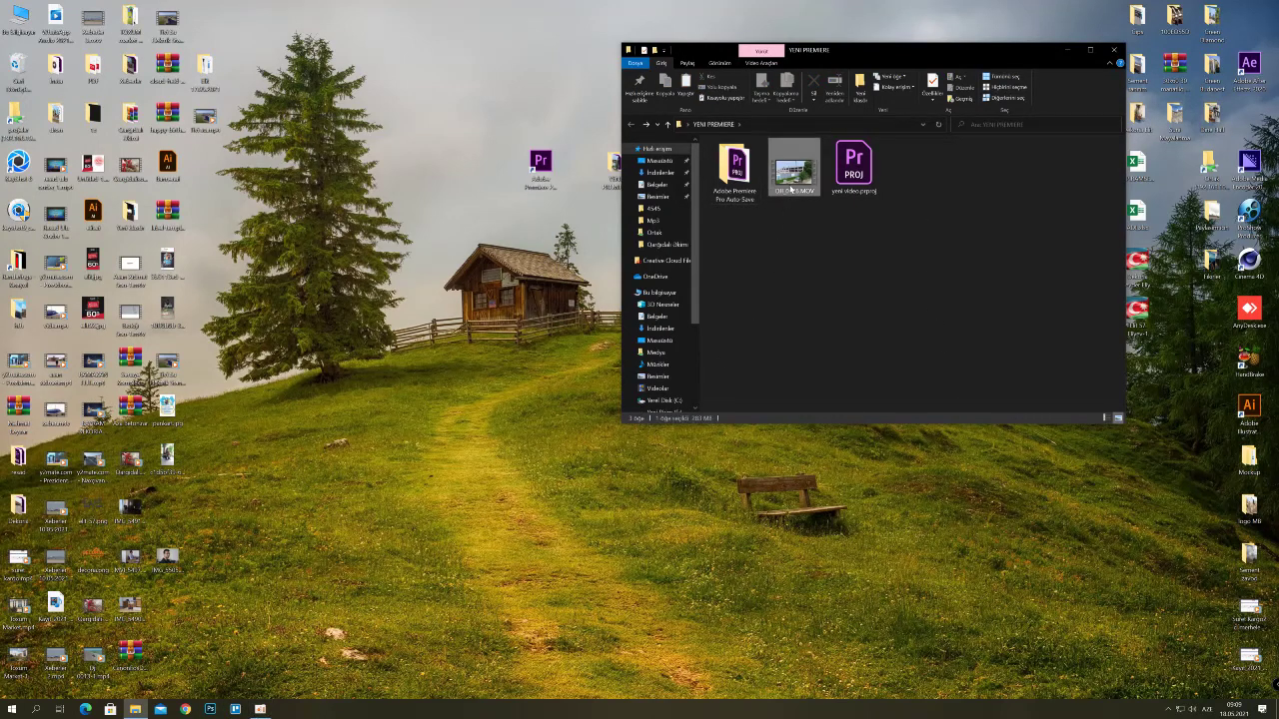
pyautogui.click(822, 253)
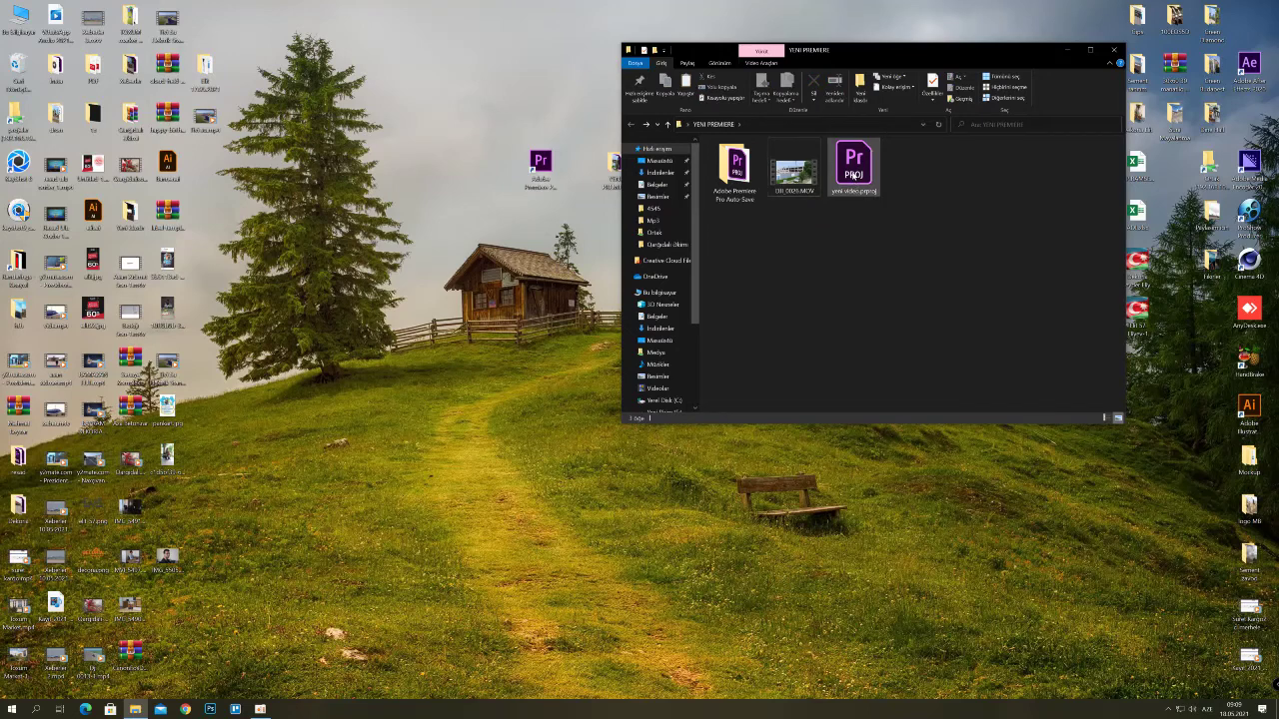
# - Close the folder window and move the Premiere Pro shortcut higher on the desktop
pyautogui.click(1114, 50)
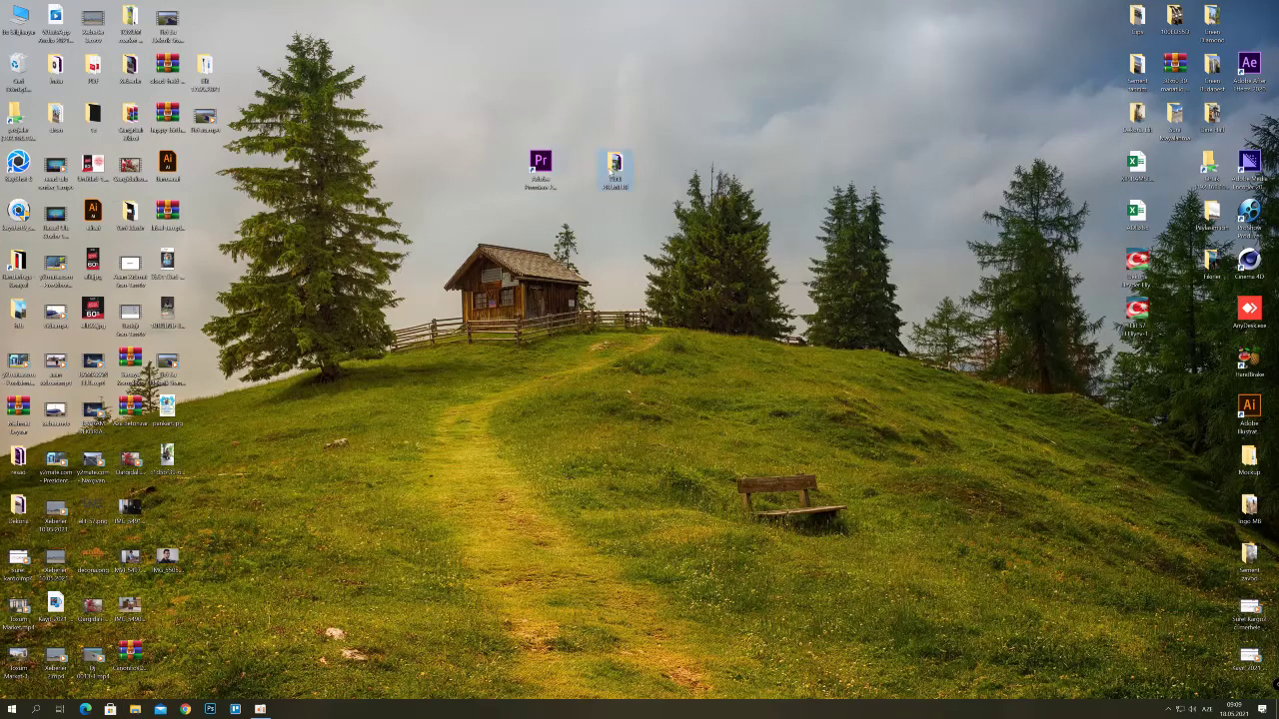
pyautogui.click(540, 178)
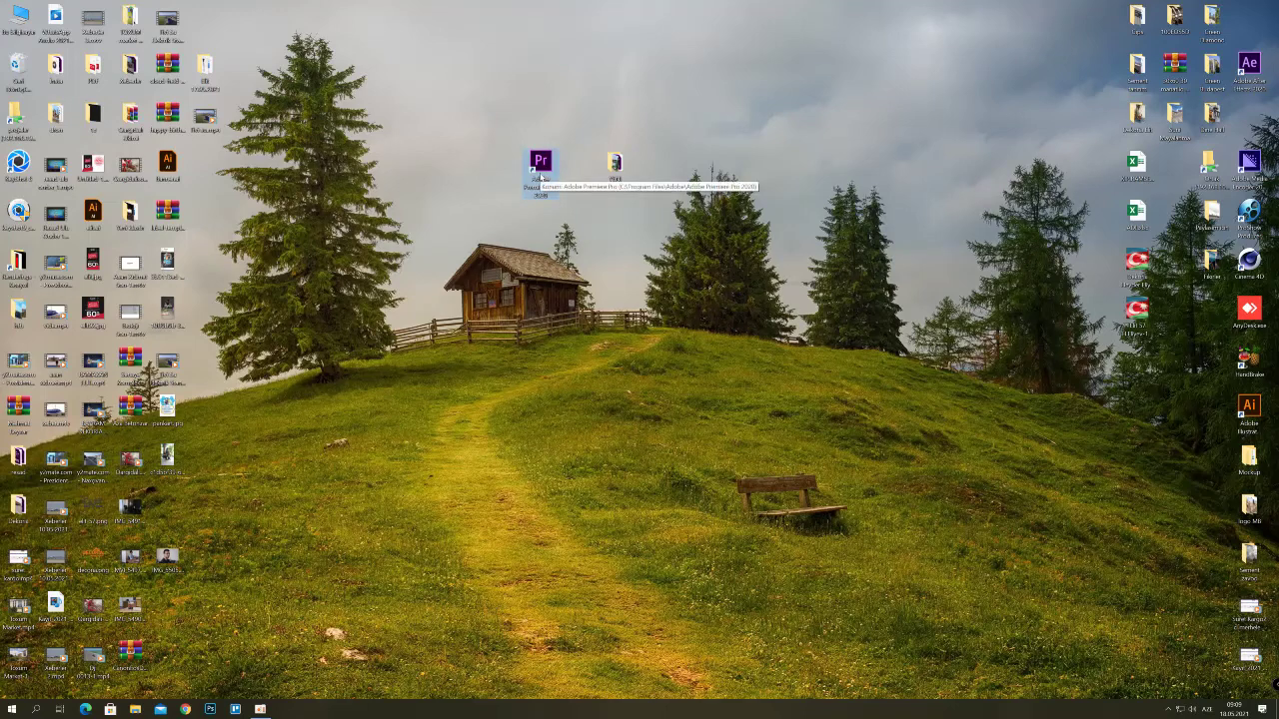
pyautogui.moveTo(541, 175); pyautogui.dragTo(502, 75)
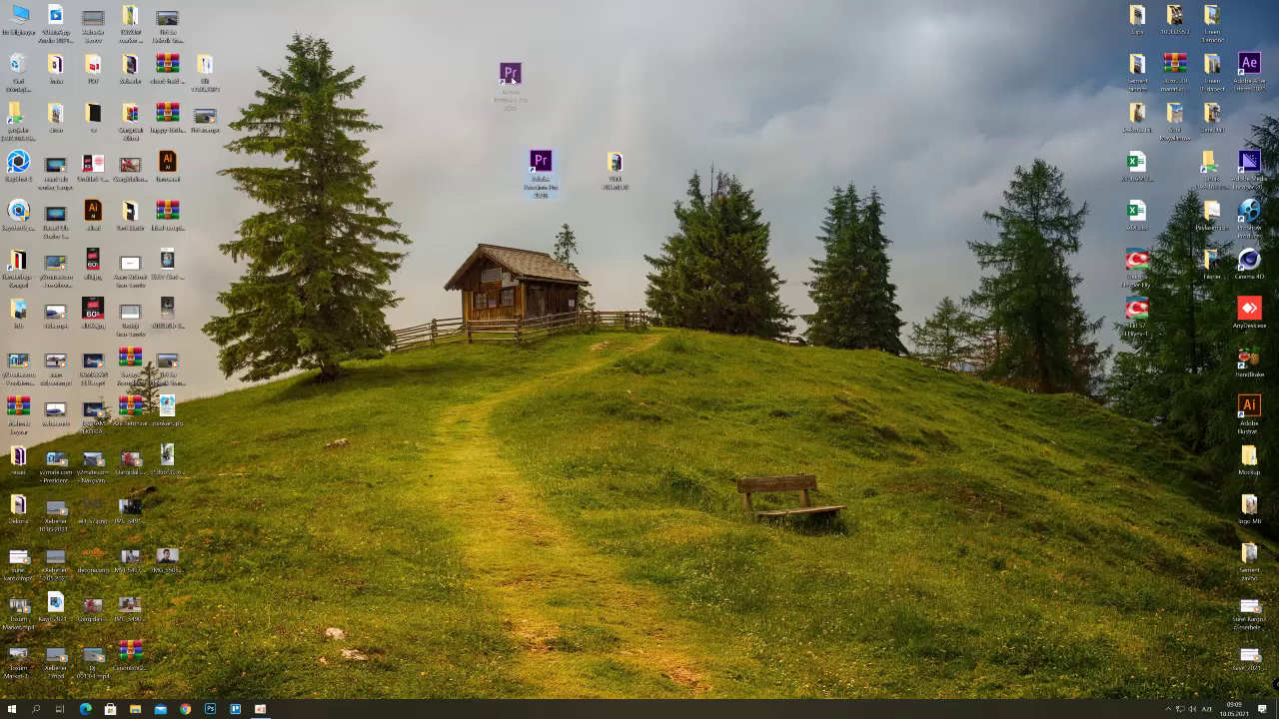
# - Reopen the YENI PREMIERE folder and launch yeni video.prproj in Premiere Pro
pyautogui.doubleClick(615, 167)
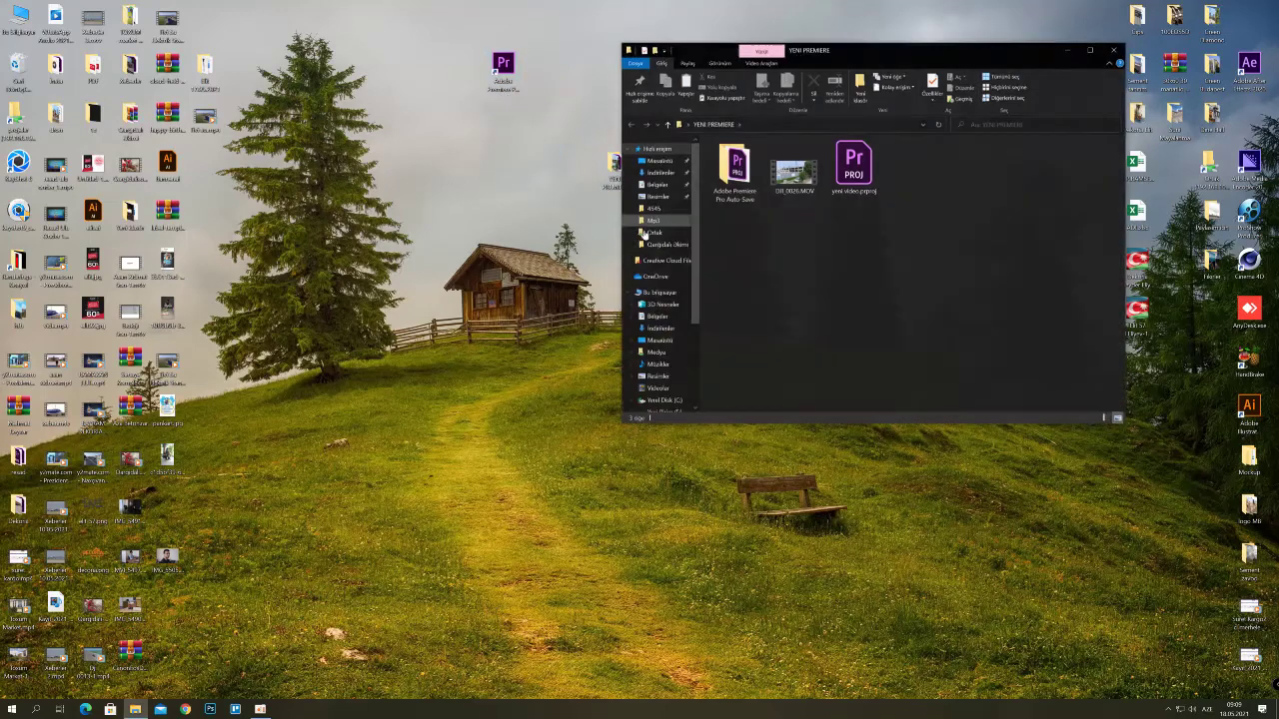
pyautogui.click(857, 175)
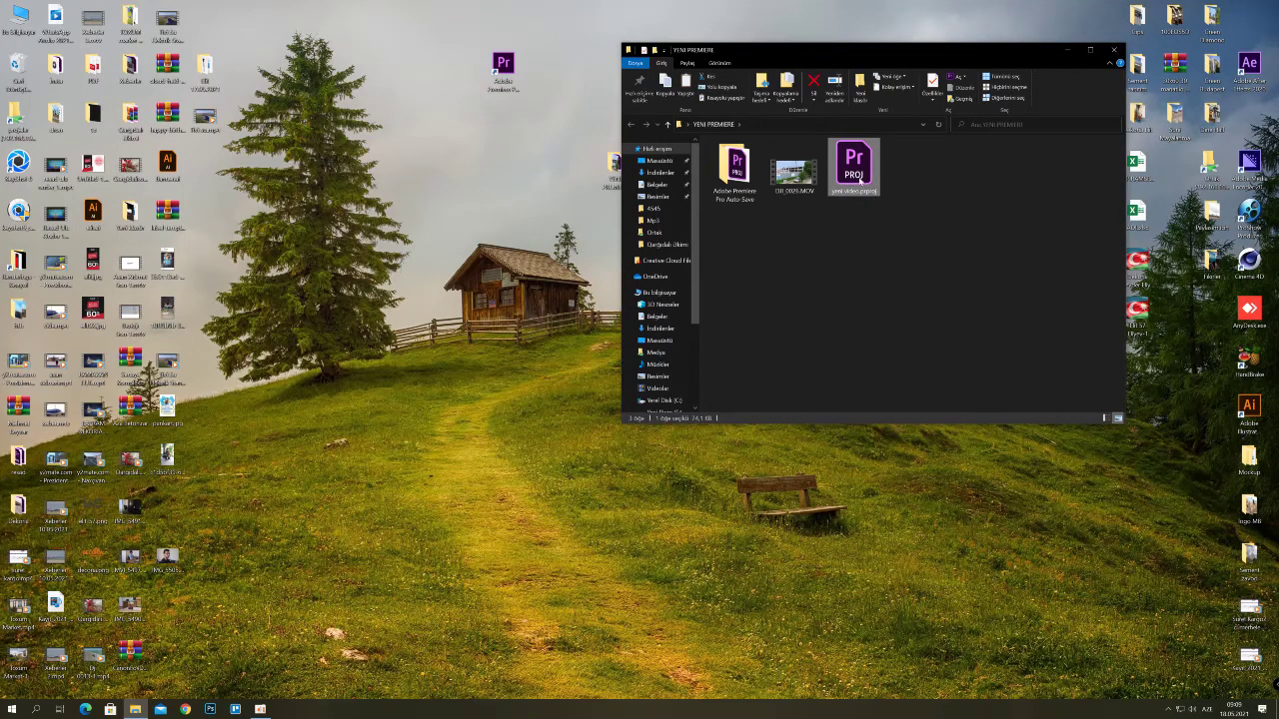
pyautogui.doubleClick(856, 176)
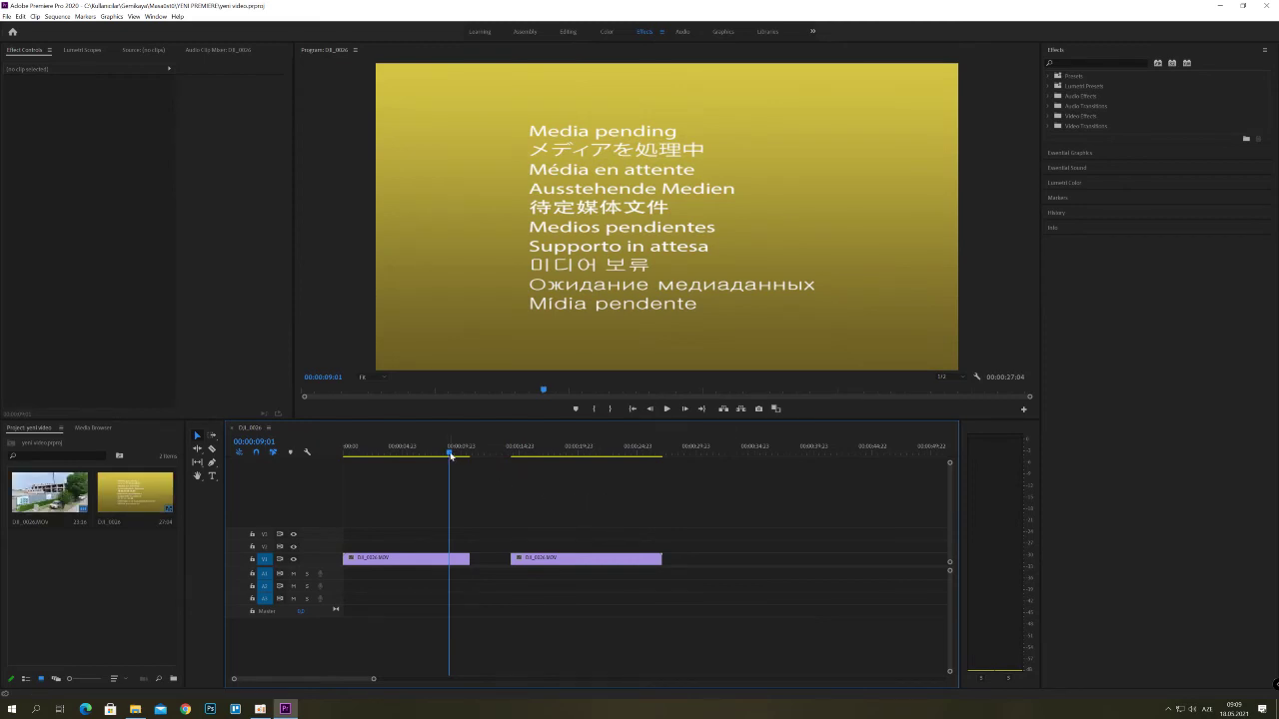
# - Drag the playhead back to 00:00:08:05 in the reopened sequence
pyautogui.moveTo(462, 451); pyautogui.dragTo(440, 451)
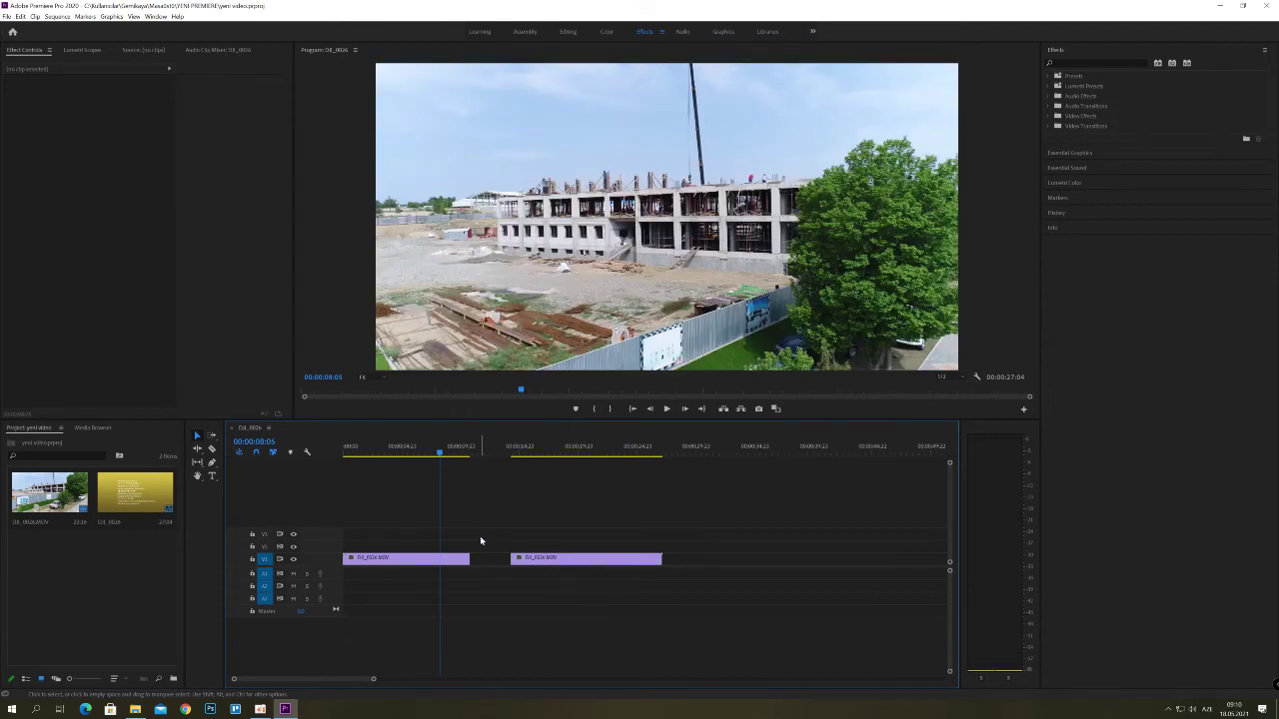
# - Review both split pieces, selecting the second on V1 and scrubbing between 00:00:09:09 and 00:00:11:13
pyautogui.moveTo(442, 452); pyautogui.dragTo(457, 452)
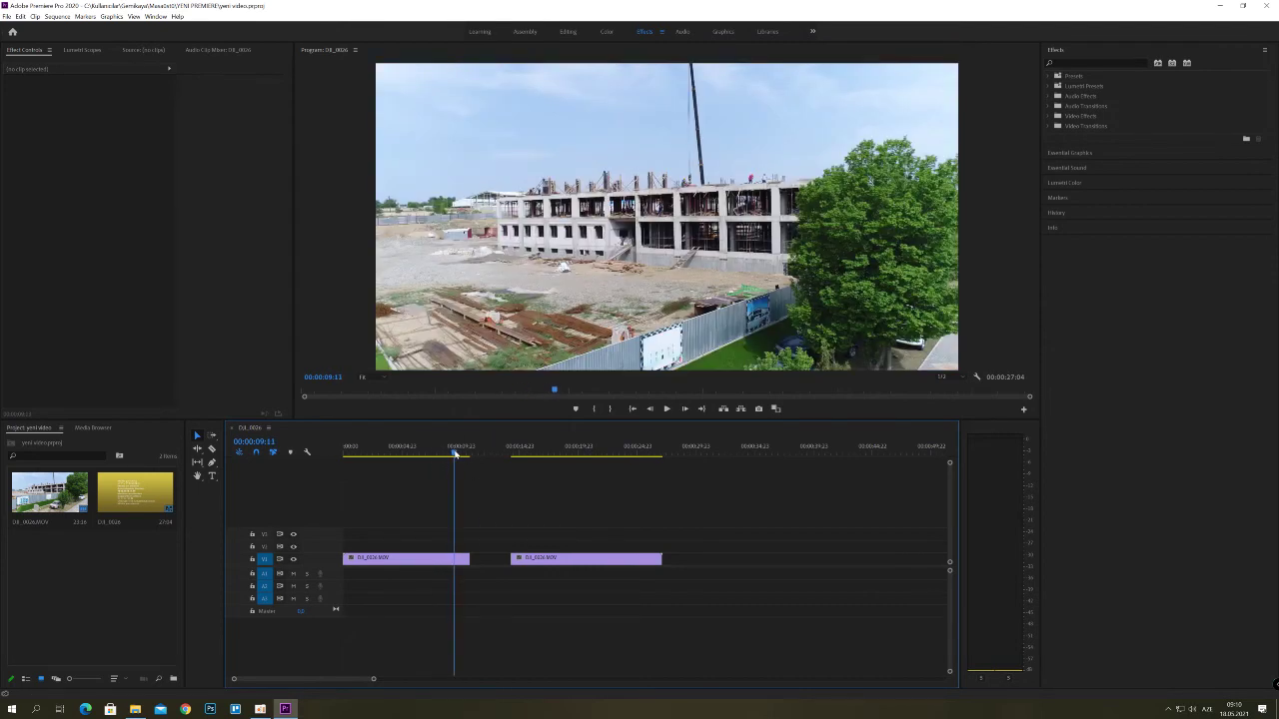
pyautogui.moveTo(565, 568); pyautogui.dragTo(572, 565)
pyautogui.moveTo(485, 453); pyautogui.dragTo(458, 455)
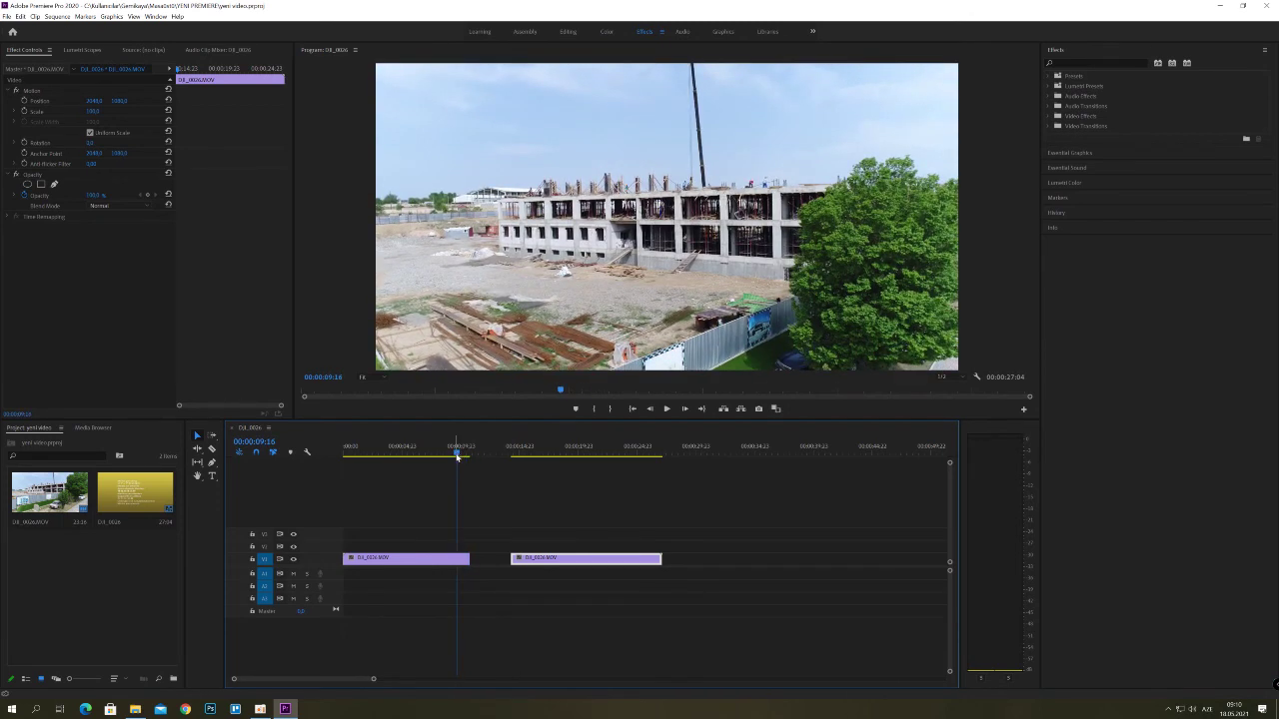
pyautogui.moveTo(458, 456)
pyautogui.mouseDown()
pyautogui.moveTo(478, 455)
pyautogui.moveTo(459, 454)
pyautogui.mouseUp()
pyautogui.click(474, 483)
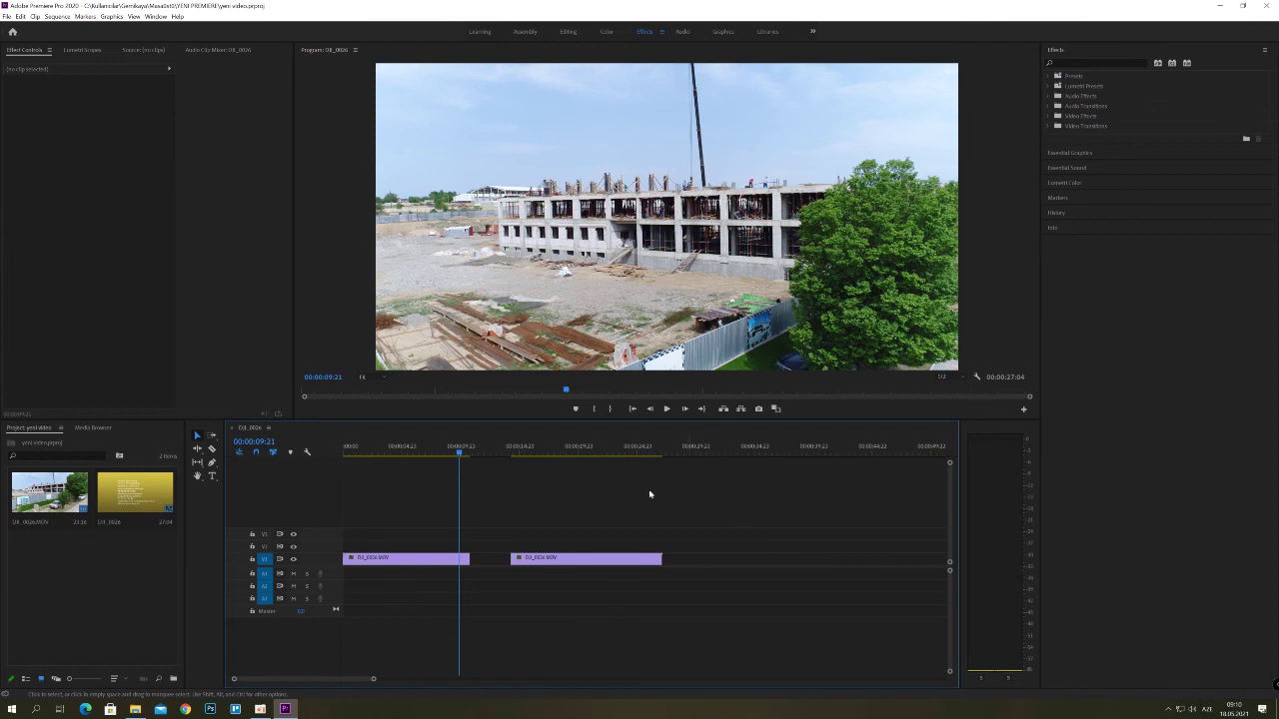
pyautogui.press('space')
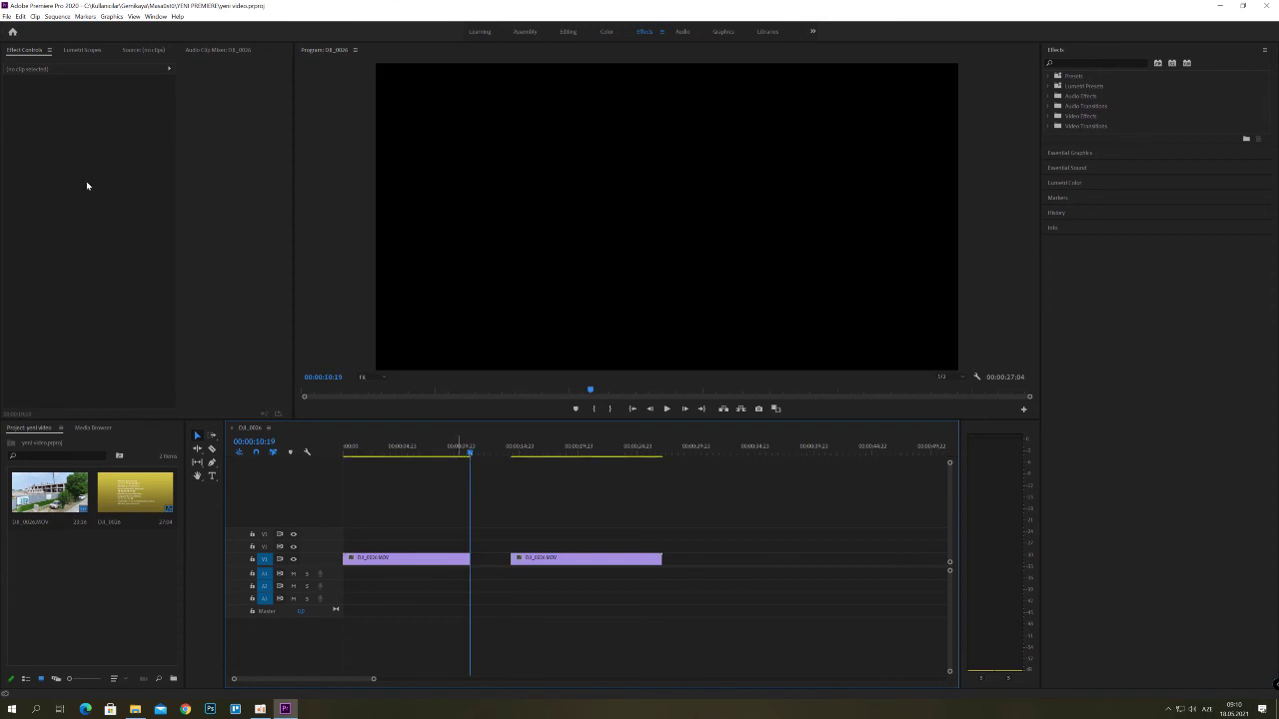
pyautogui.click(6, 17)
# - Save the project, then bring the YENI PREMIERE folder forward with yeni video.prproj selected
pyautogui.click(42, 113)
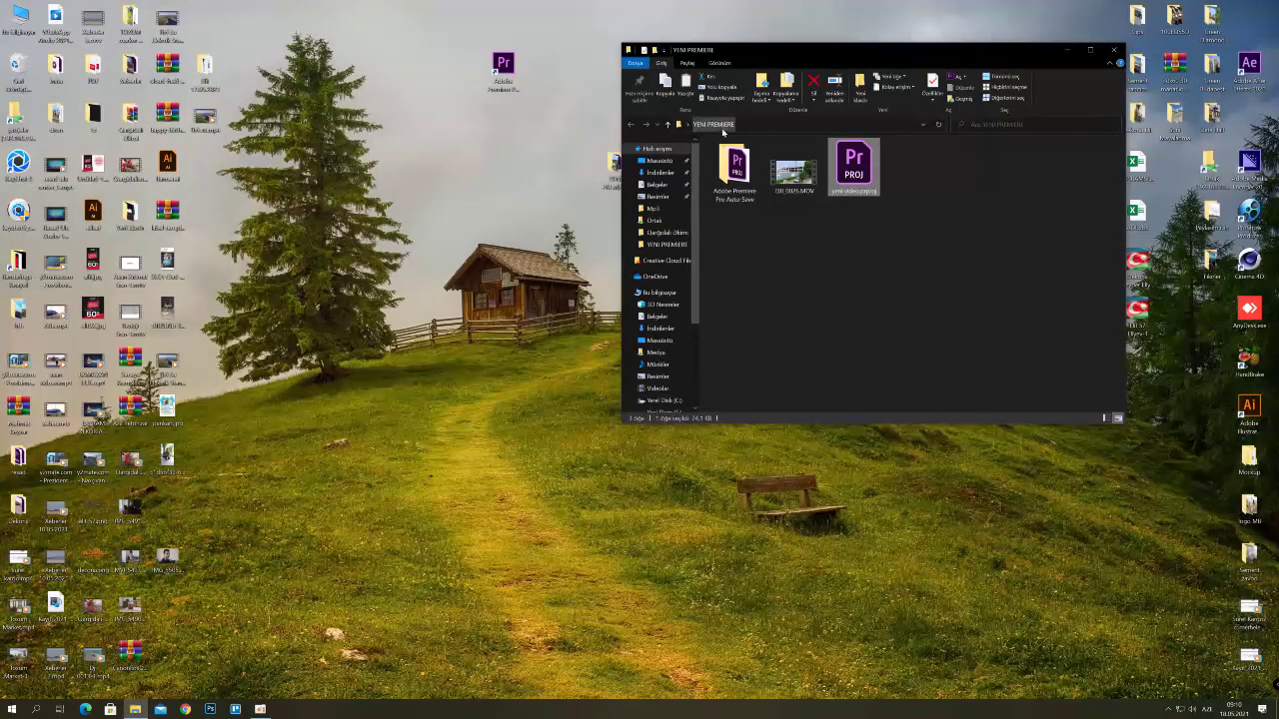
pyautogui.click(863, 172)
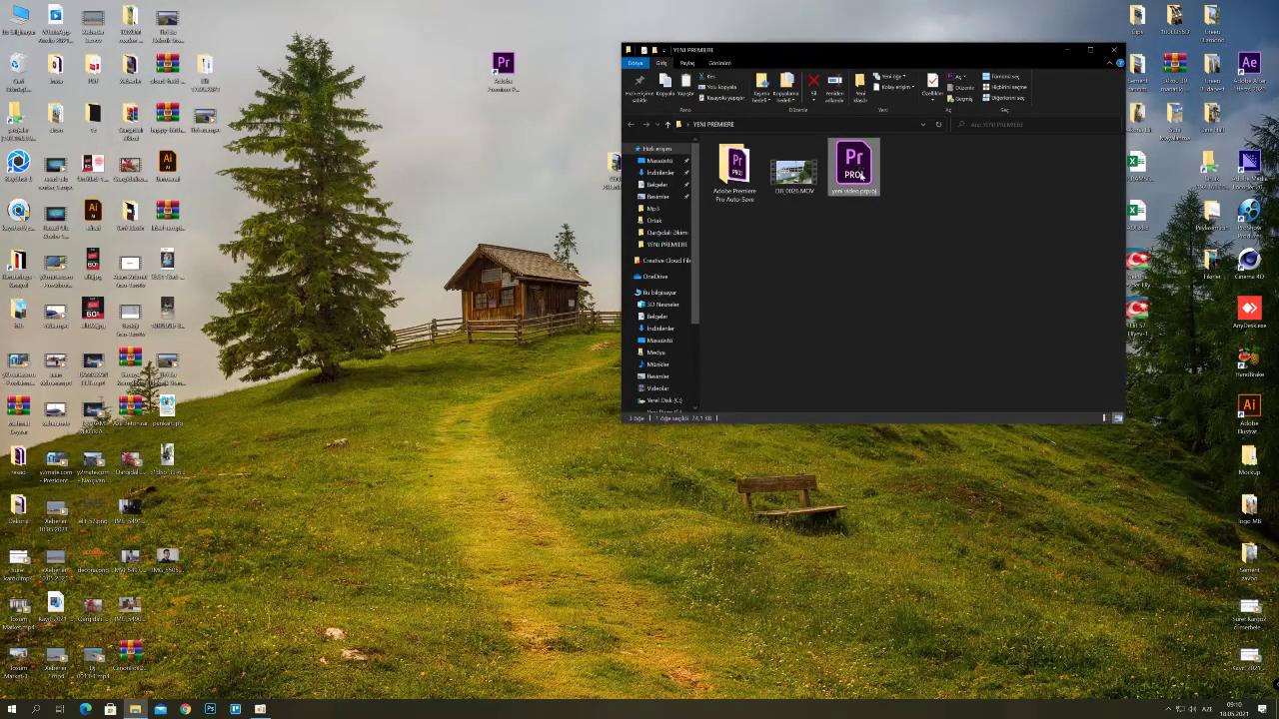